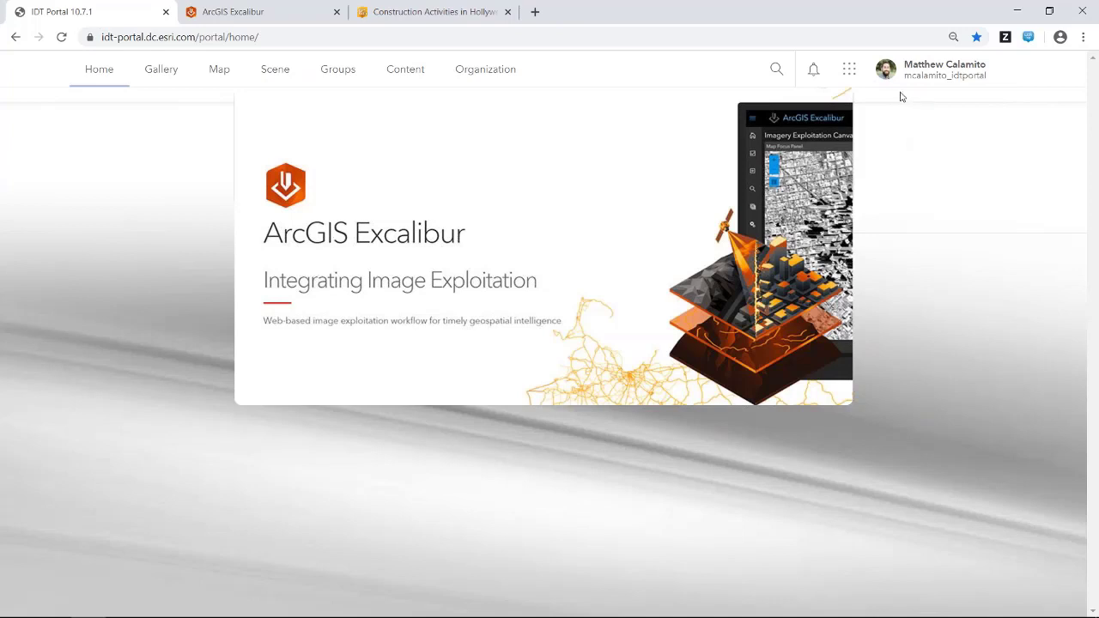
Show the apps available in the portal's app launcher and switch to ArcGIS Excalibur
click(848, 69)
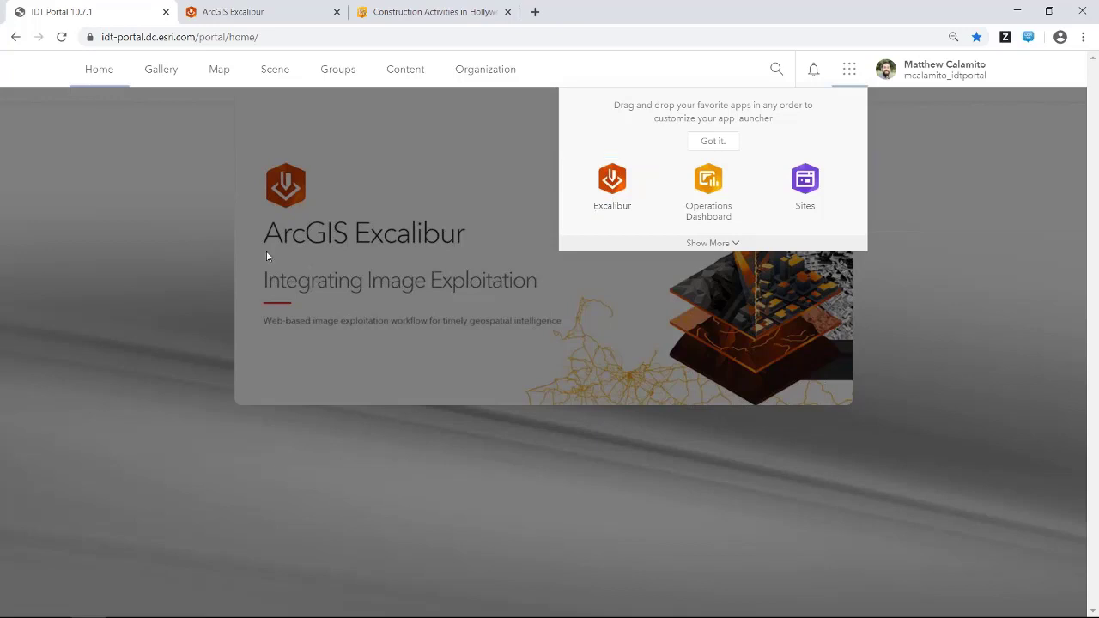
click(168, 202)
click(248, 12)
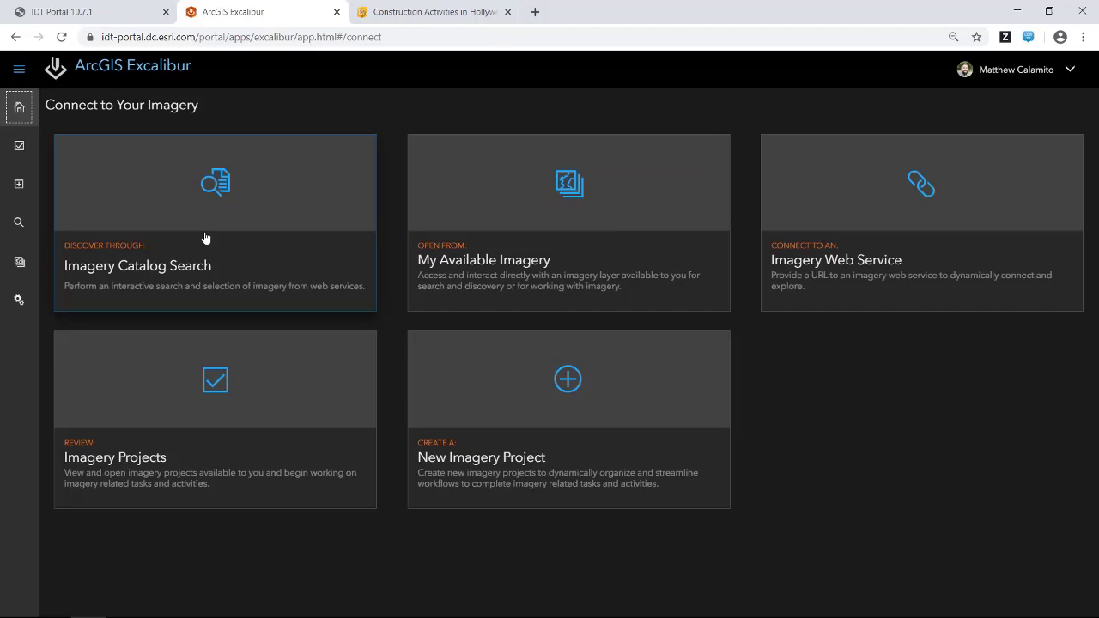
click(938, 225)
click(464, 346)
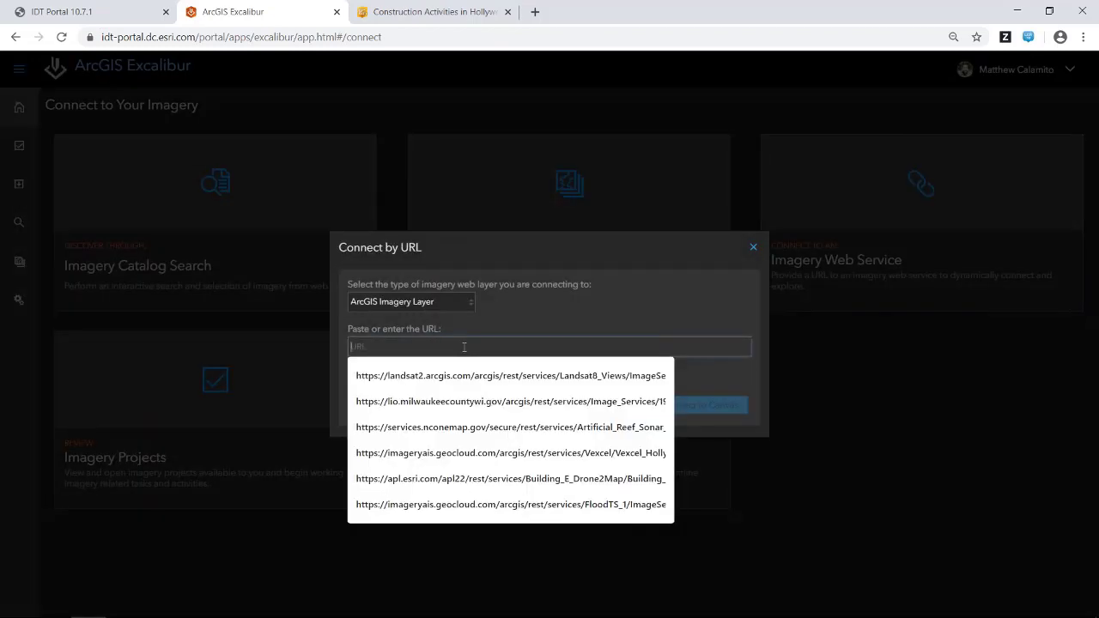
text(https://idt-imagery.dc.esri.com/server/rest/services/imagery/pan_haiti/ImageServer)
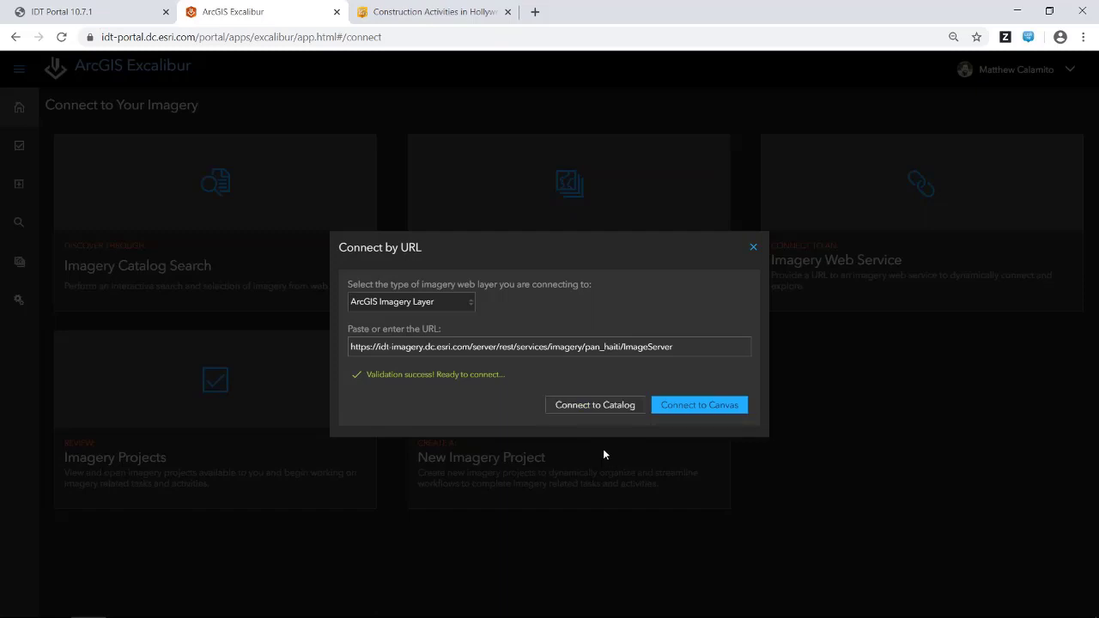
click(752, 250)
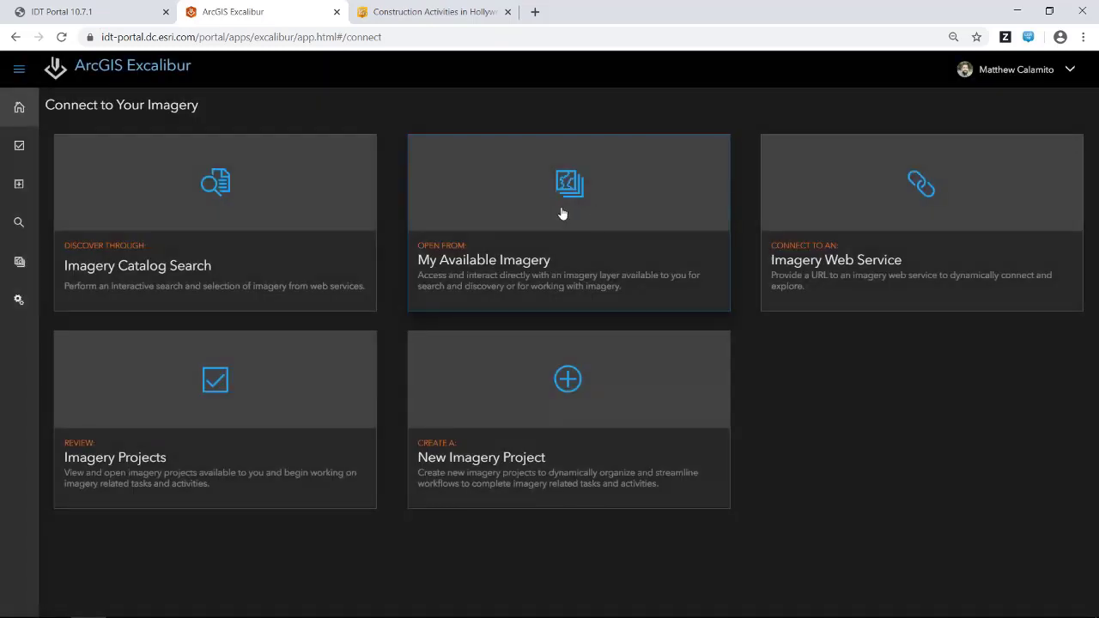
Open My Available Imagery, preview the layers in list layout and return them to grid layout
click(563, 212)
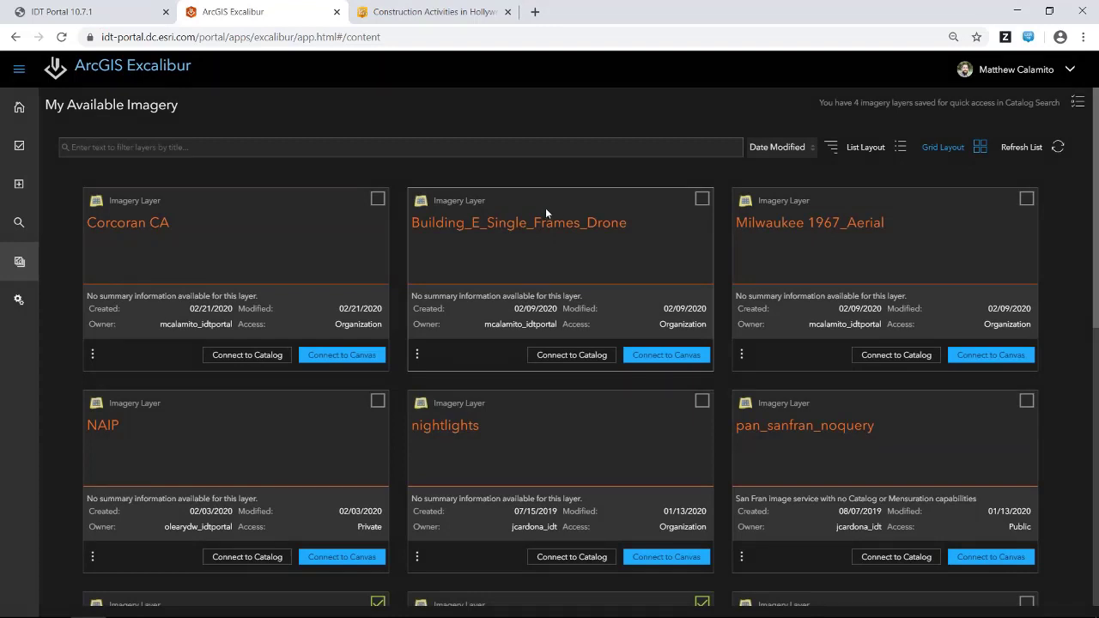
drag(484, 197, 443, 203)
click(518, 176)
click(866, 147)
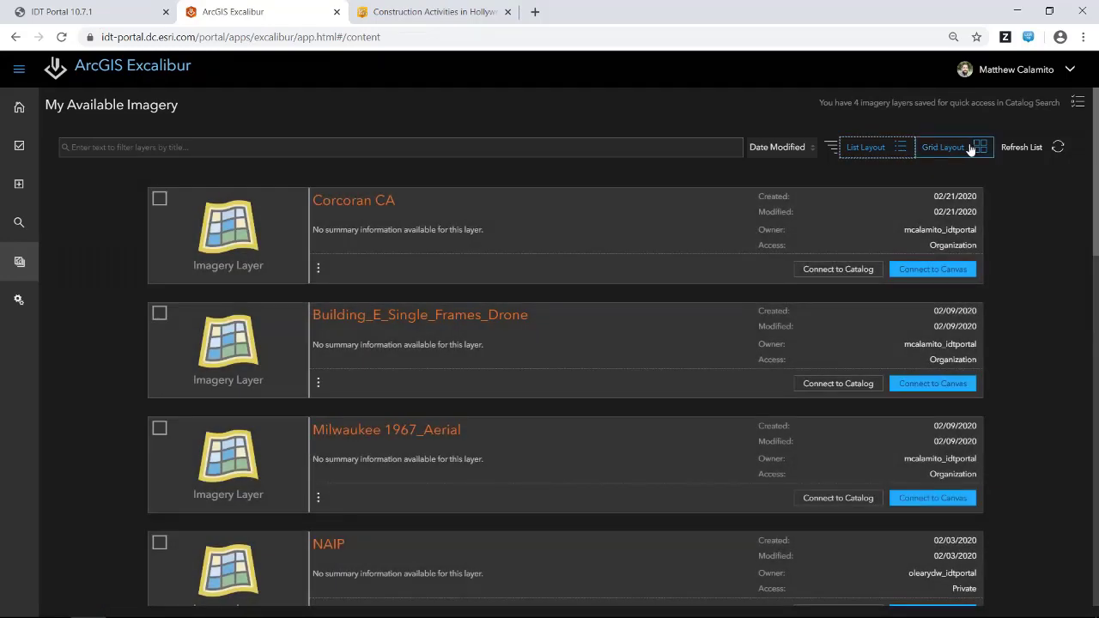
click(970, 148)
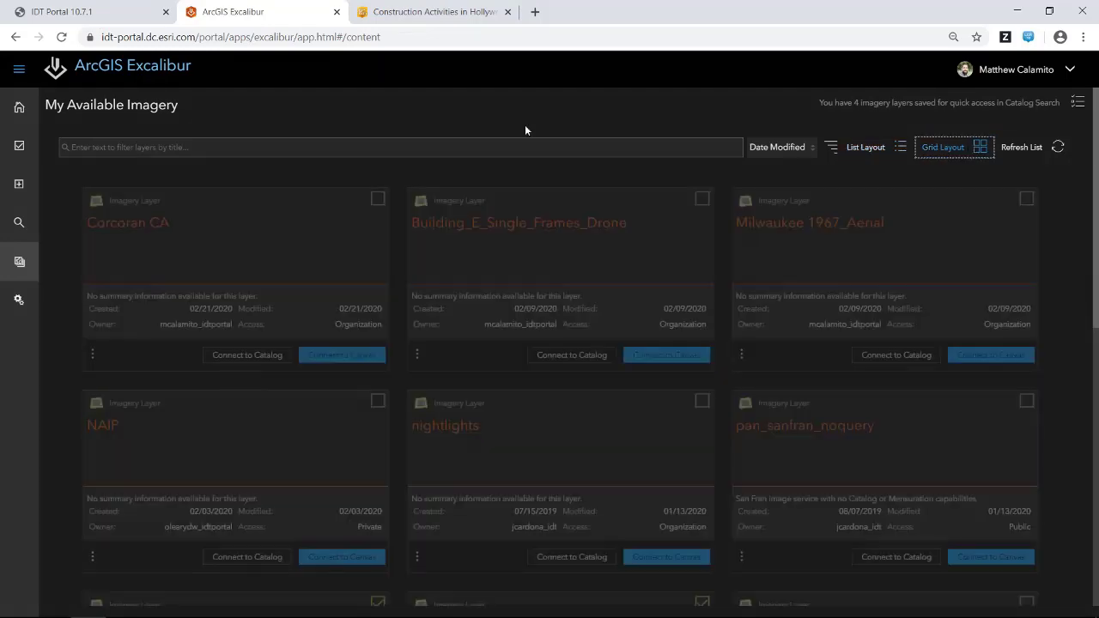
Filter the available layers by the title text "Sa", clear the filter, and check the extra options of the Building_E_Single_Frames_Drone layer
click(476, 146)
text(Sa)
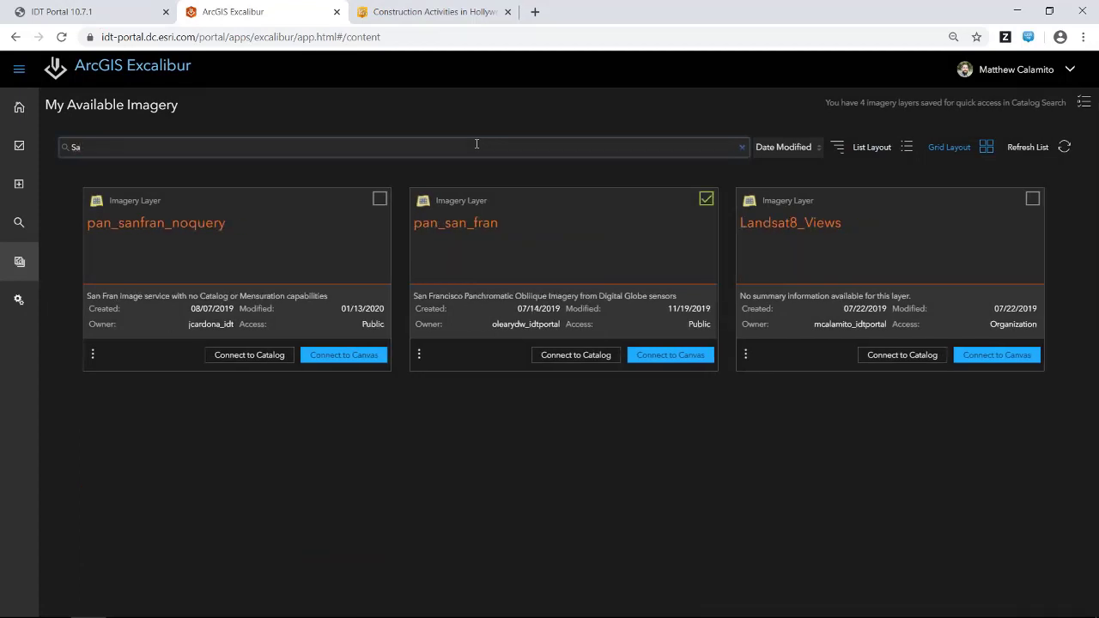
key(BackSpace)
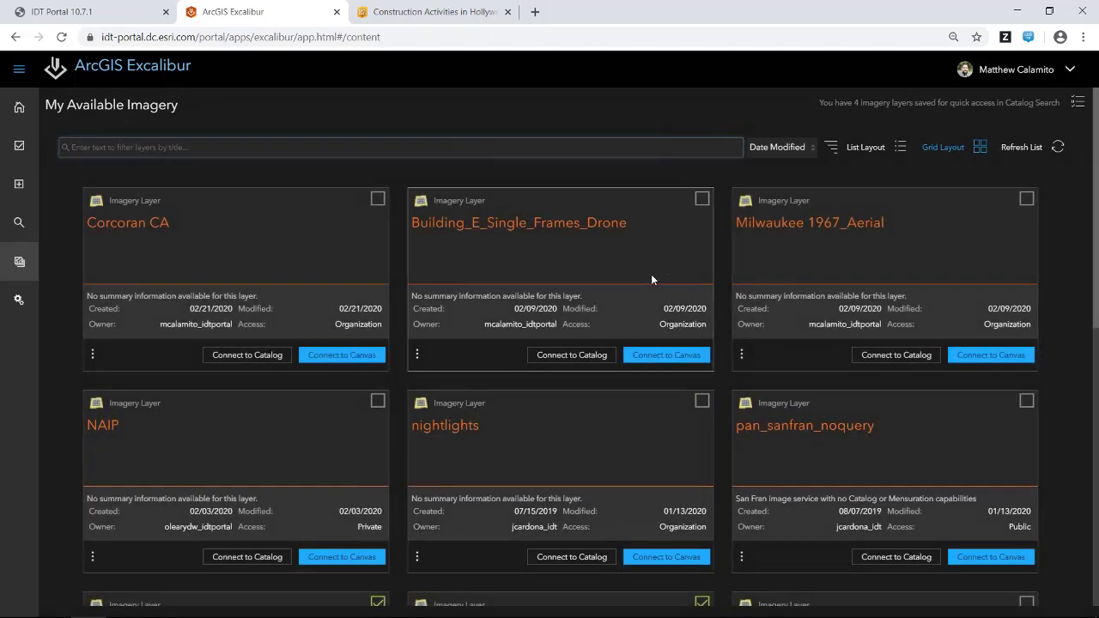
click(418, 359)
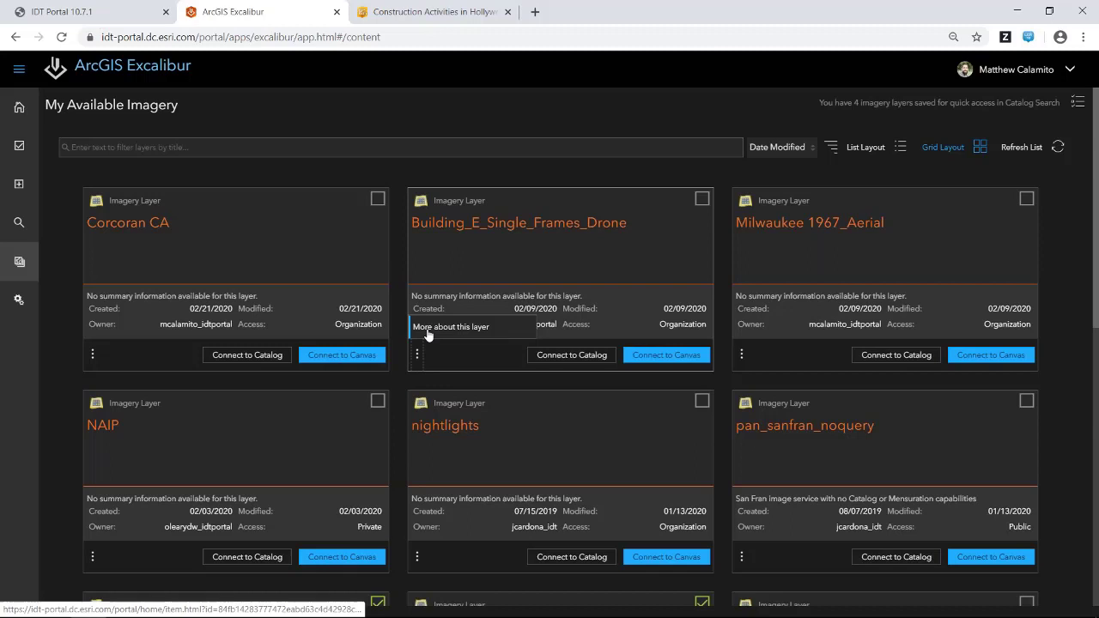
click(582, 266)
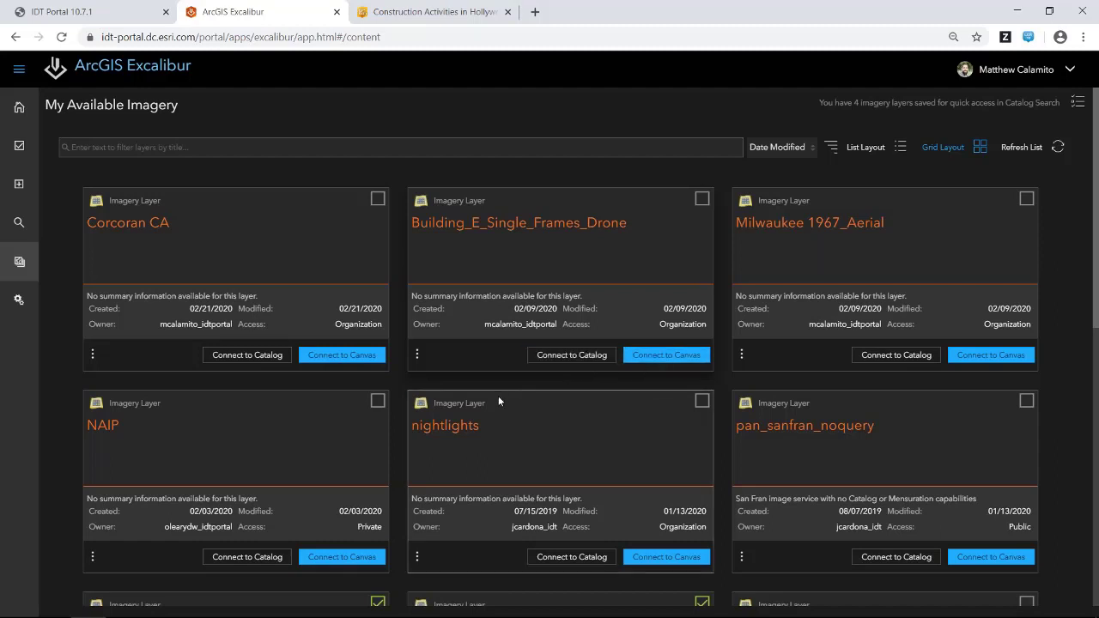
Save the WestCoastApplanix imagery layer for quick access in Catalog Search
scroll(498, 398, down, 5)
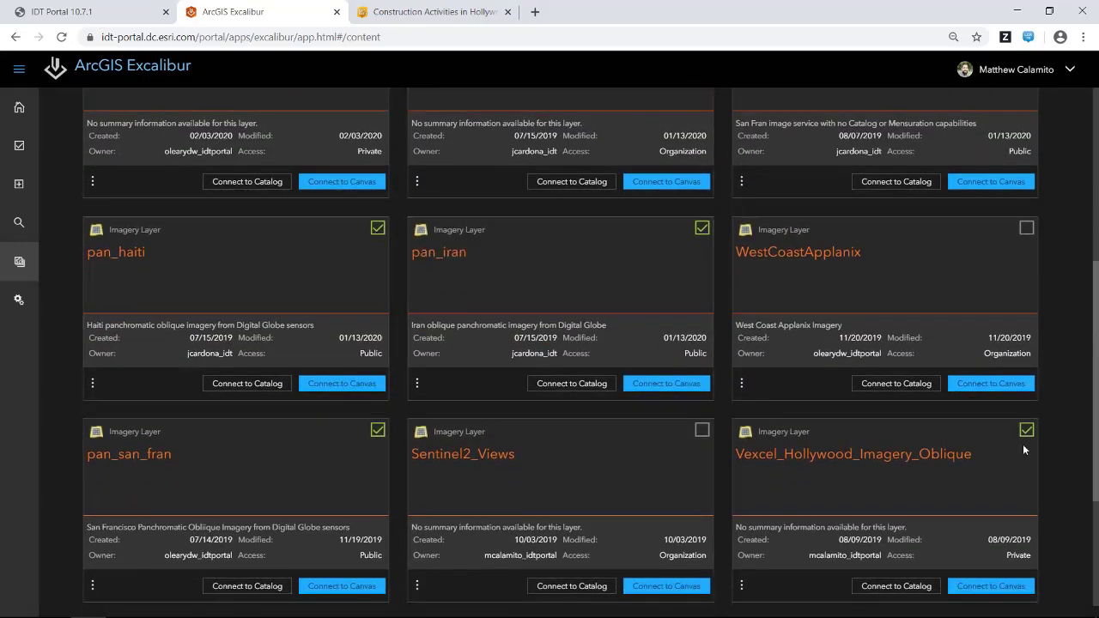
scroll(918, 451, down, 3)
scroll(910, 451, up, 2)
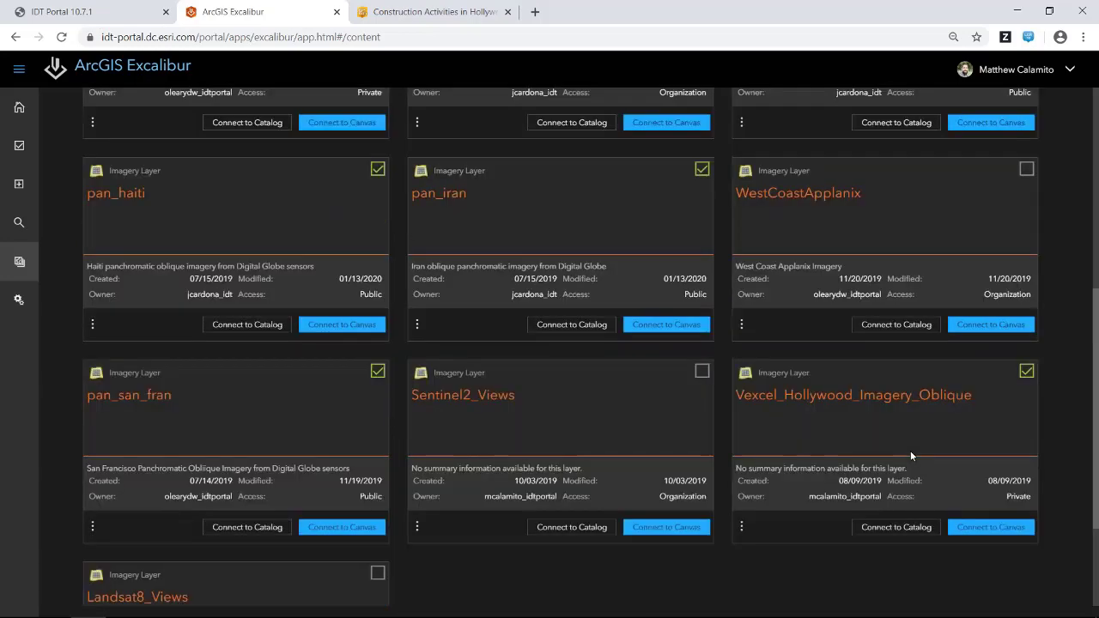
scroll(910, 450, up, 1)
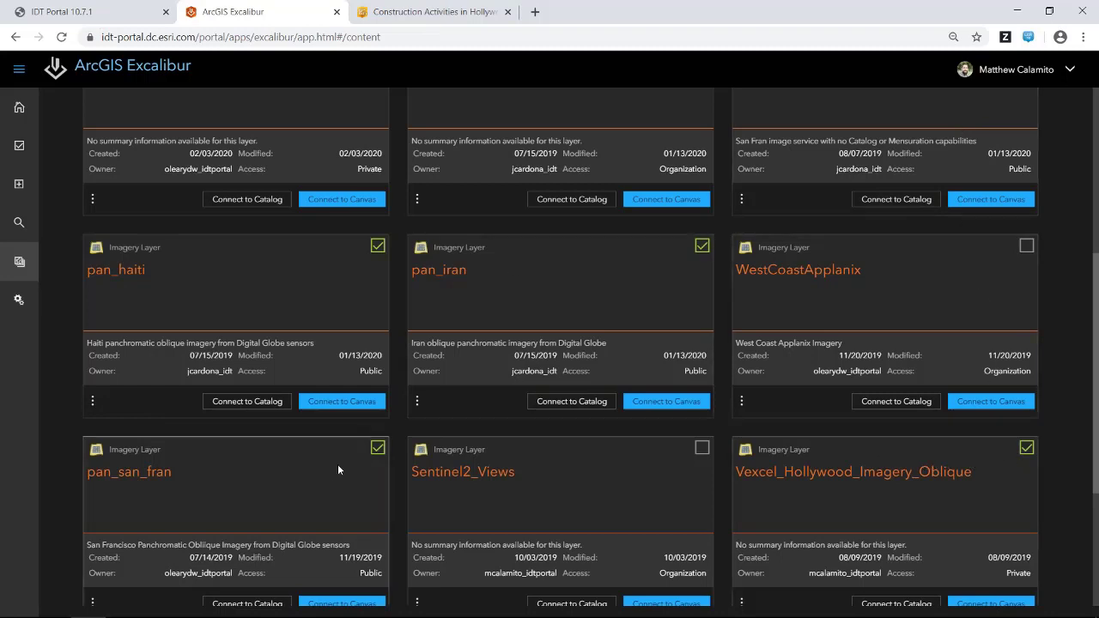
click(1027, 246)
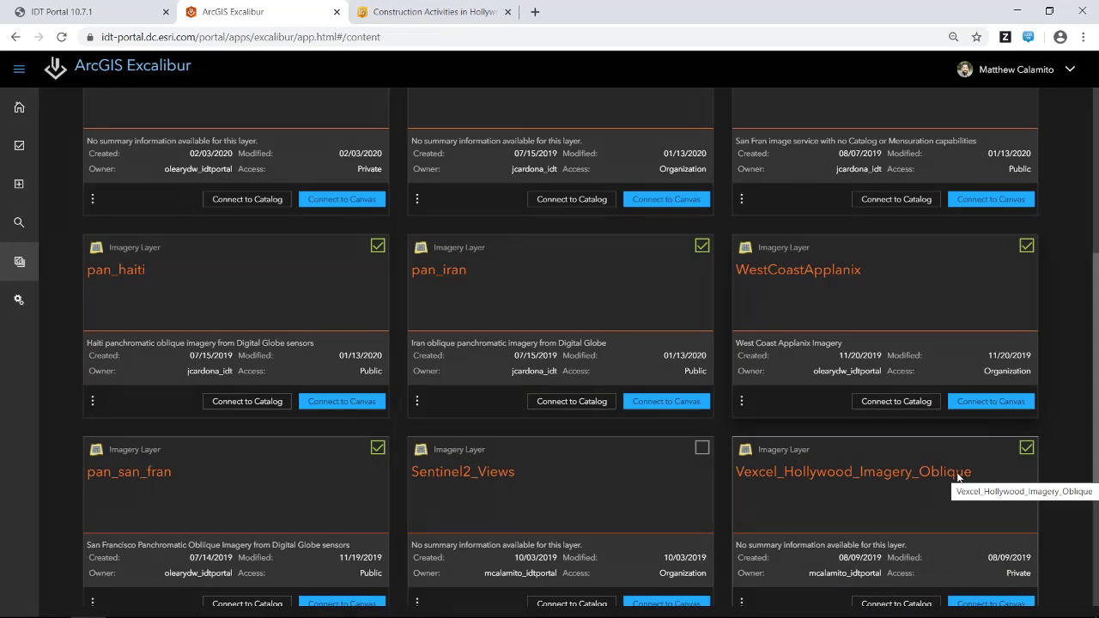
Return to the Excalibur home page and open Imagery Catalog Search
scroll(831, 337, up, 4)
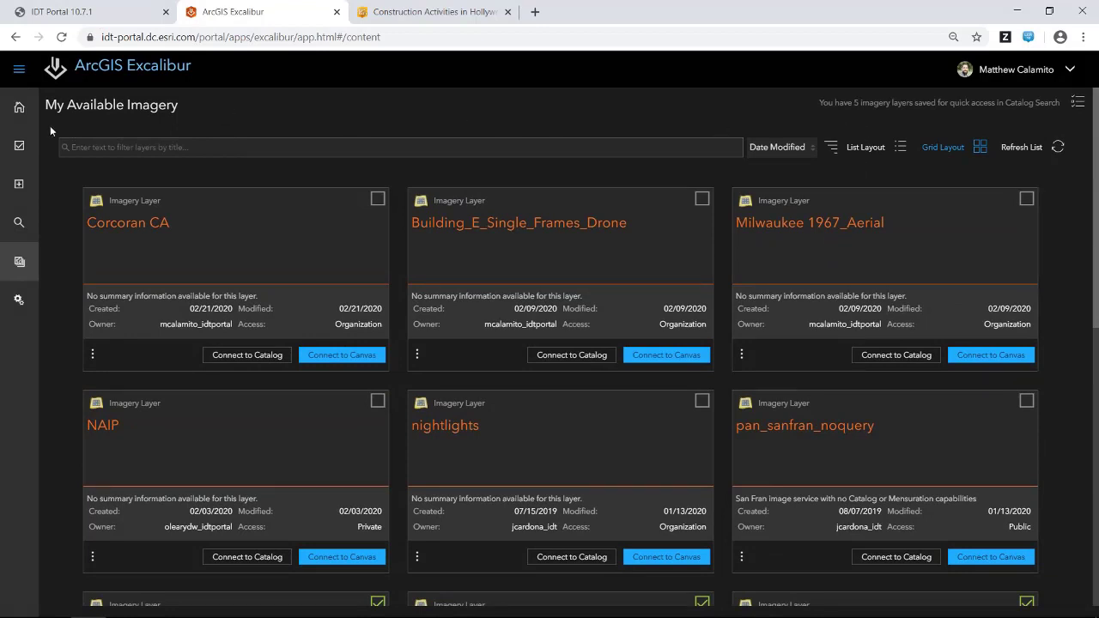
click(19, 107)
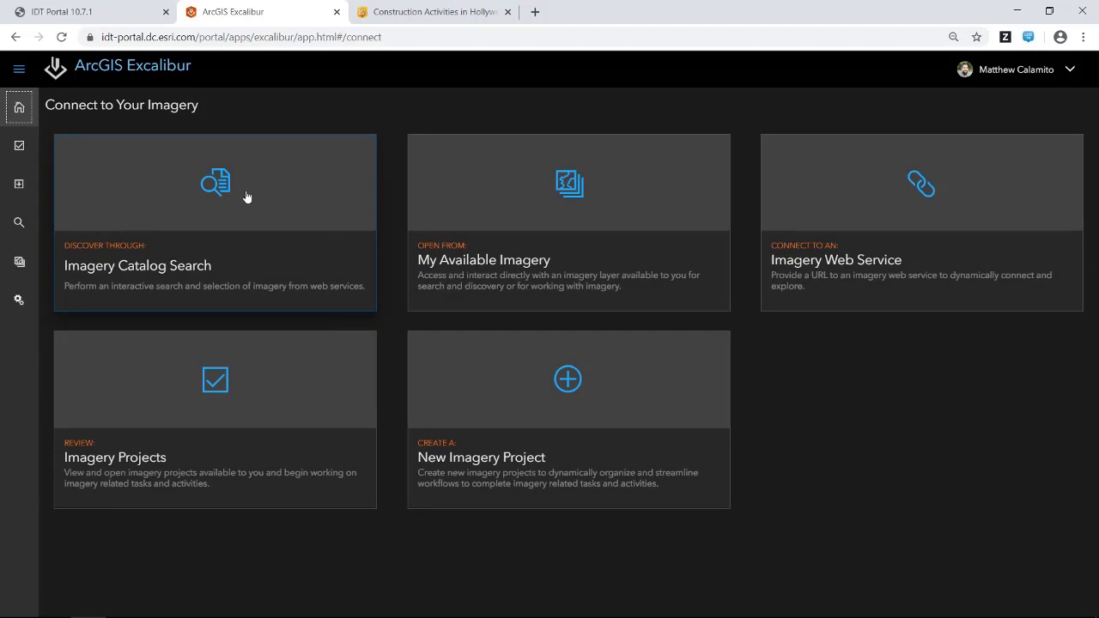
click(247, 198)
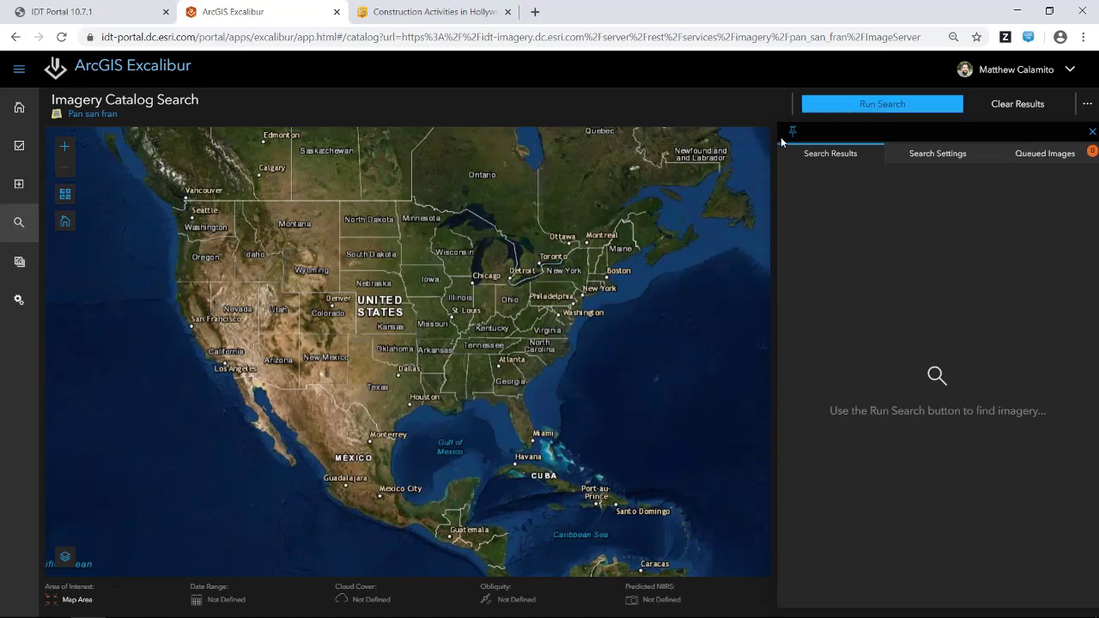
Browse the saved imagery layers in the Catalog Imagery Layer Switcher up to WestCoastApplanix and back to pan_san_fran, keeping the active layer
click(64, 559)
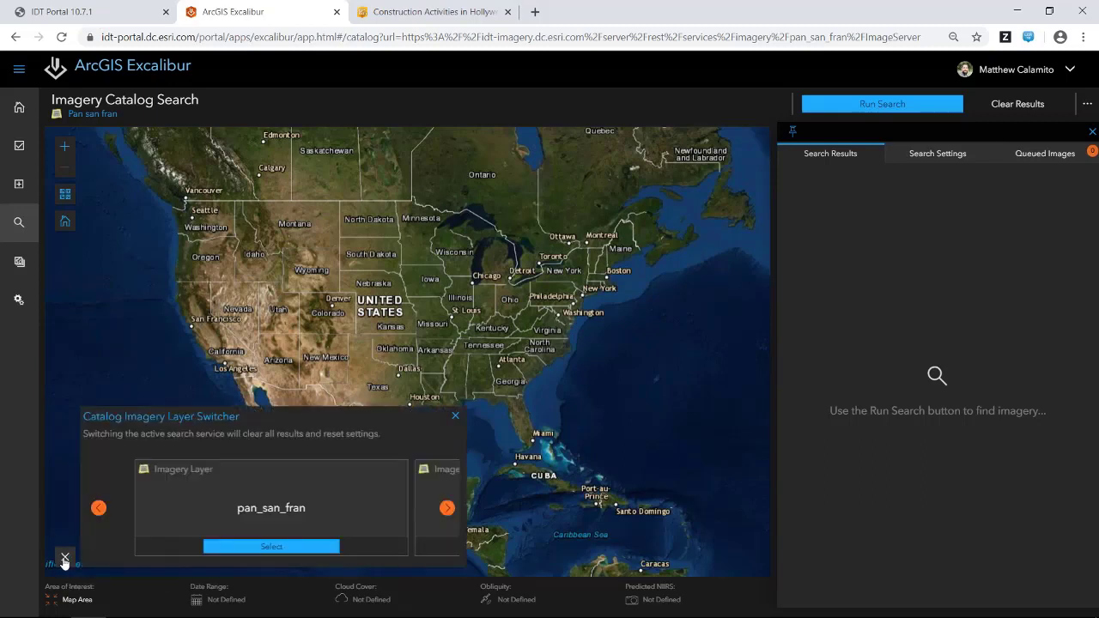
click(447, 508)
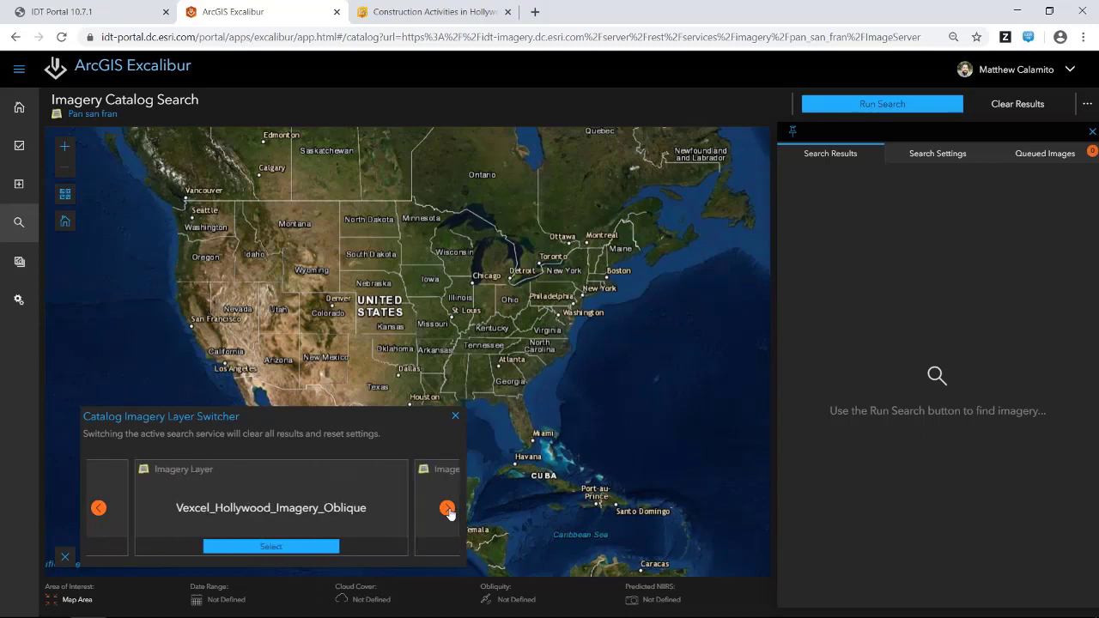
click(447, 508)
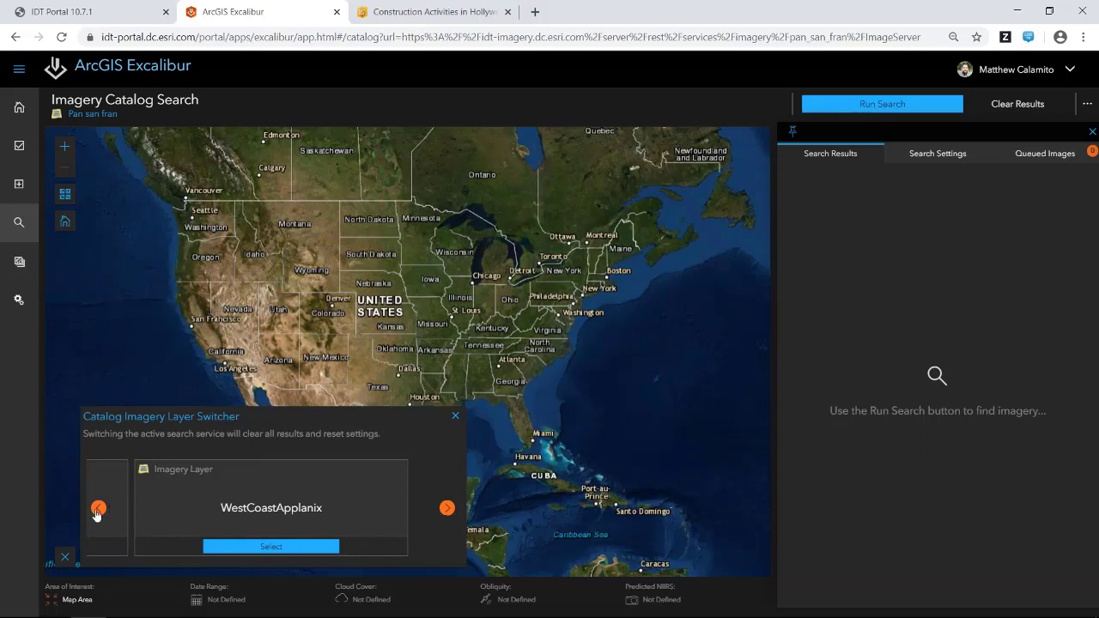
click(98, 508)
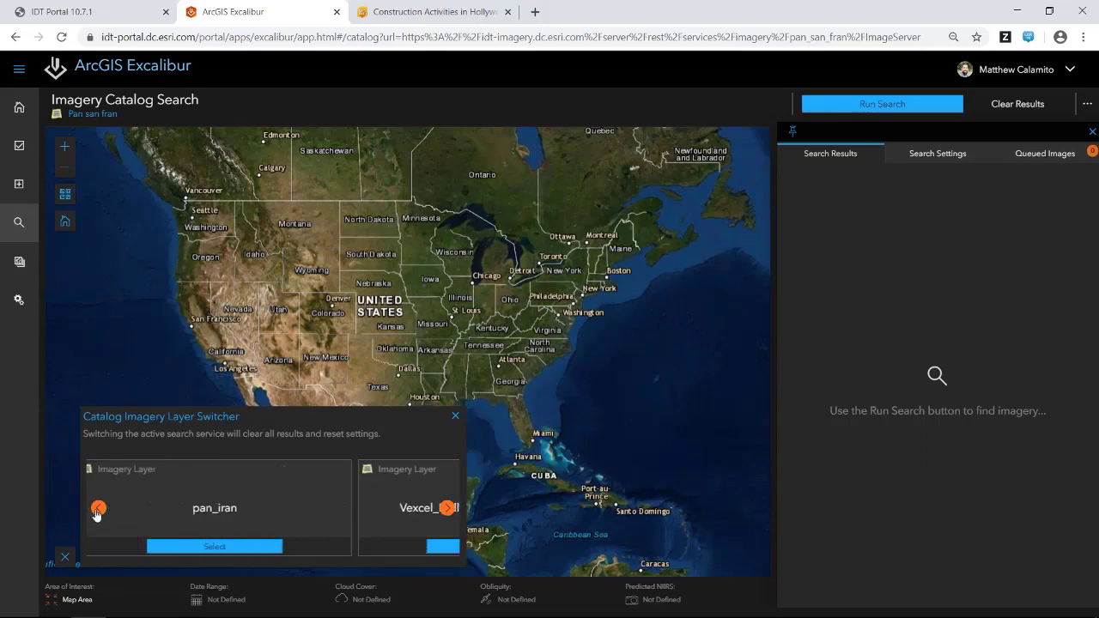
click(98, 508)
click(98, 508)
click(98, 509)
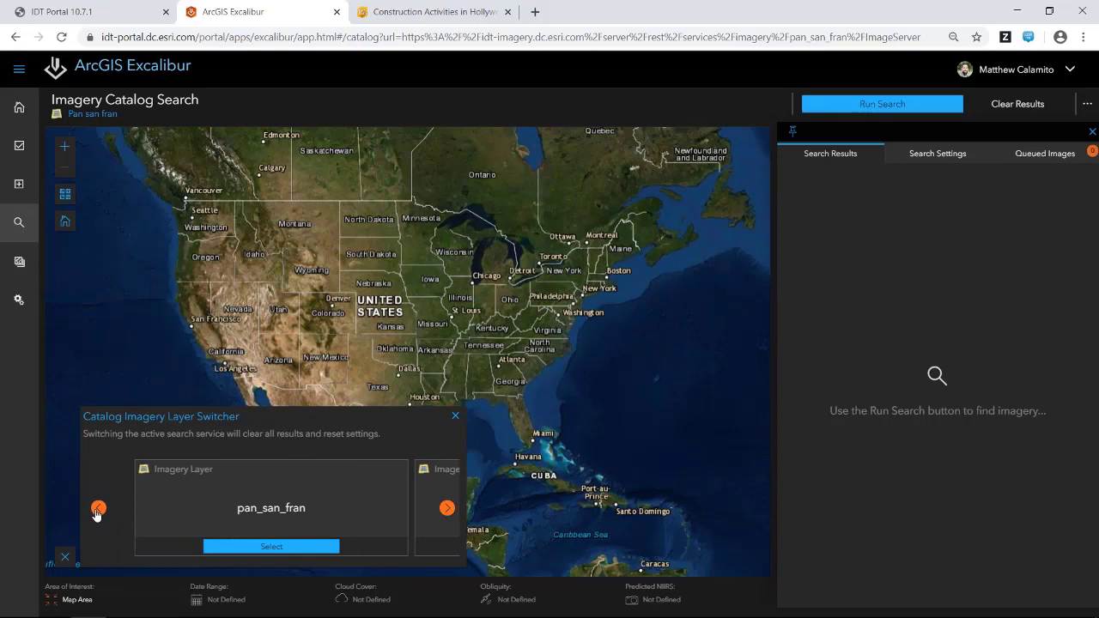
click(456, 418)
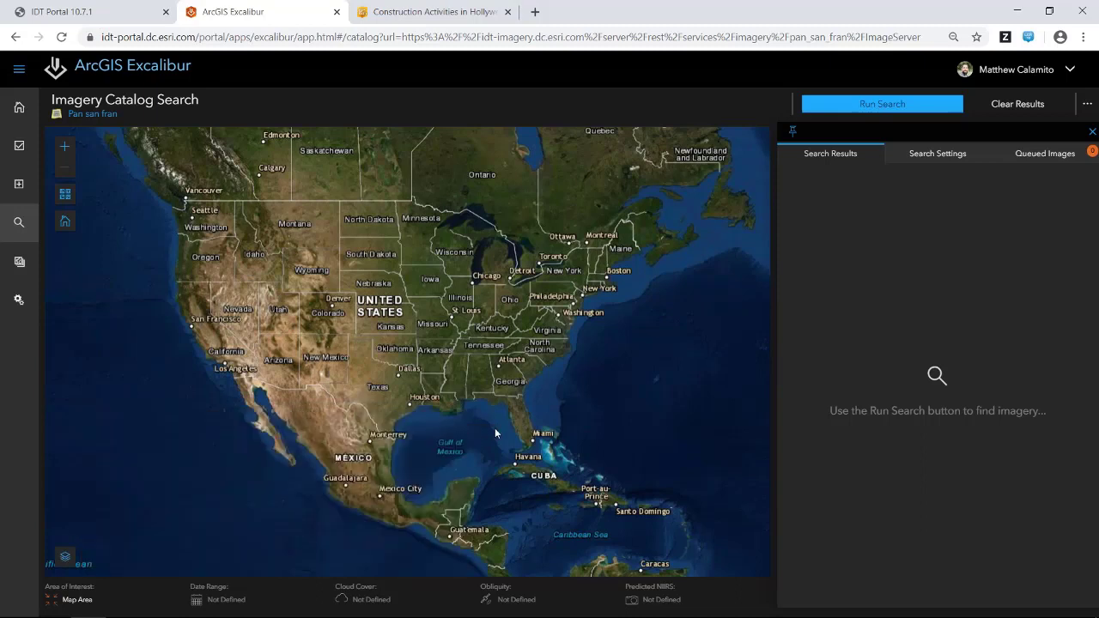
Review the available search filters, including the minimum obliquity angle filter, and return to the search results view
click(943, 159)
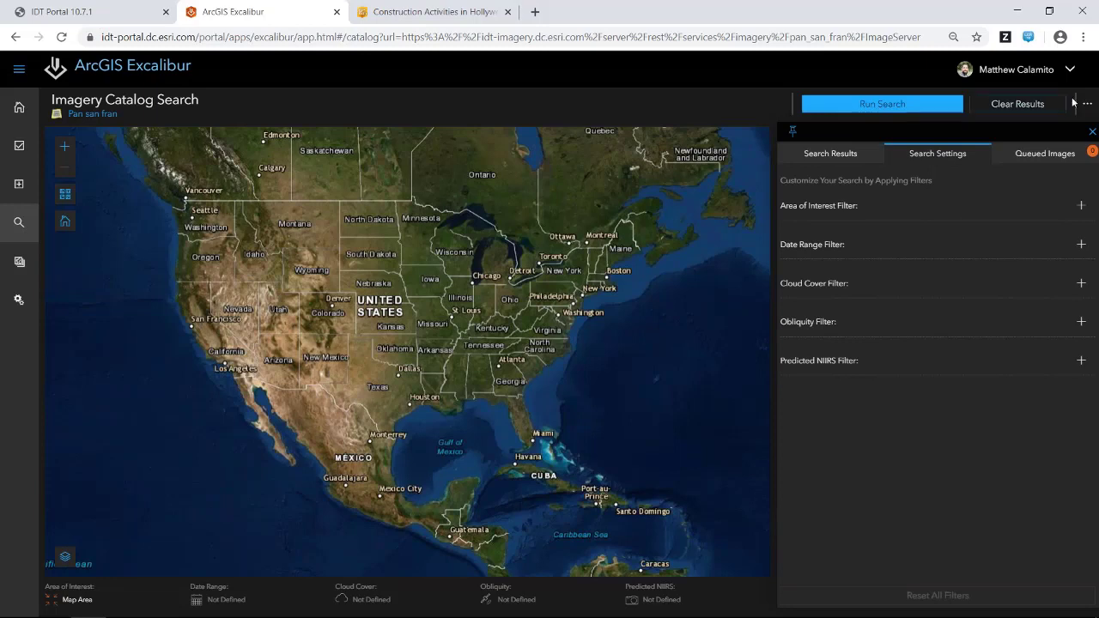
click(1081, 324)
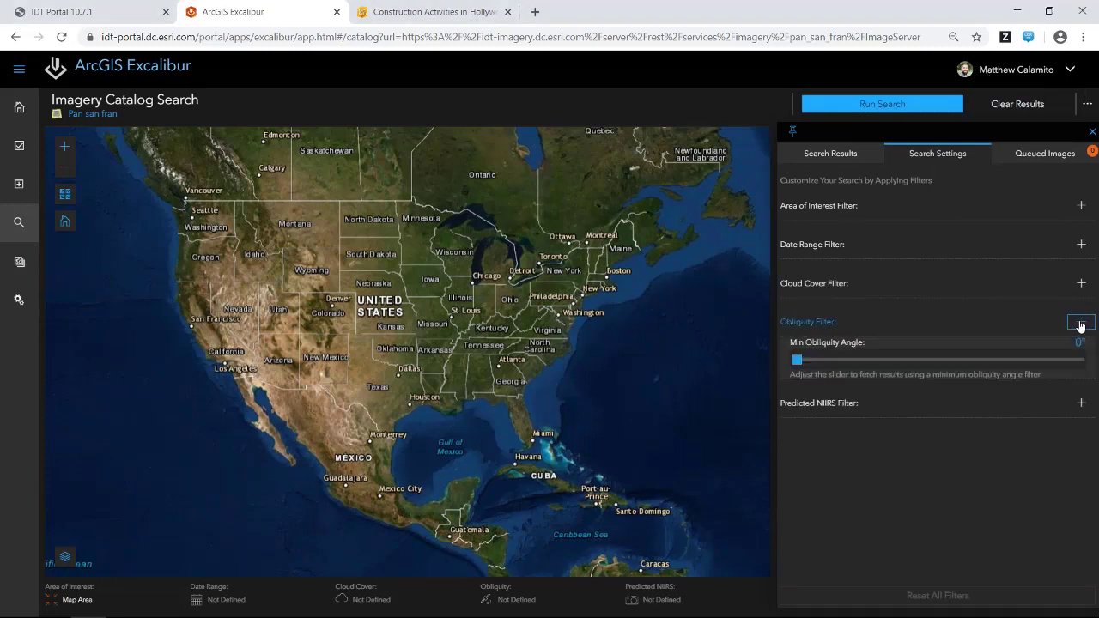
click(1081, 325)
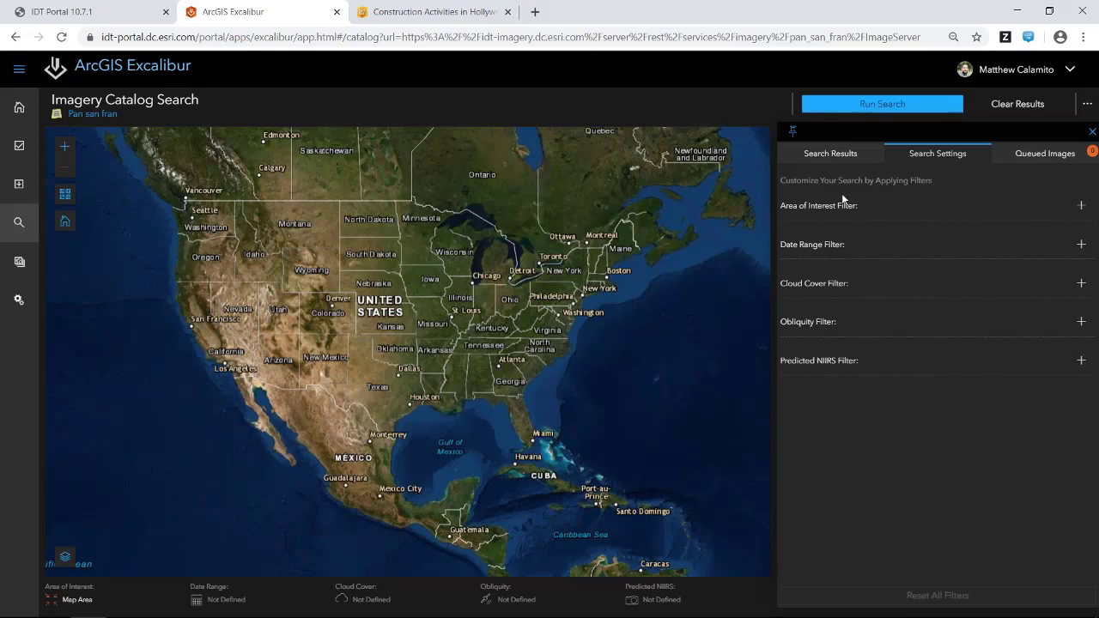
click(836, 152)
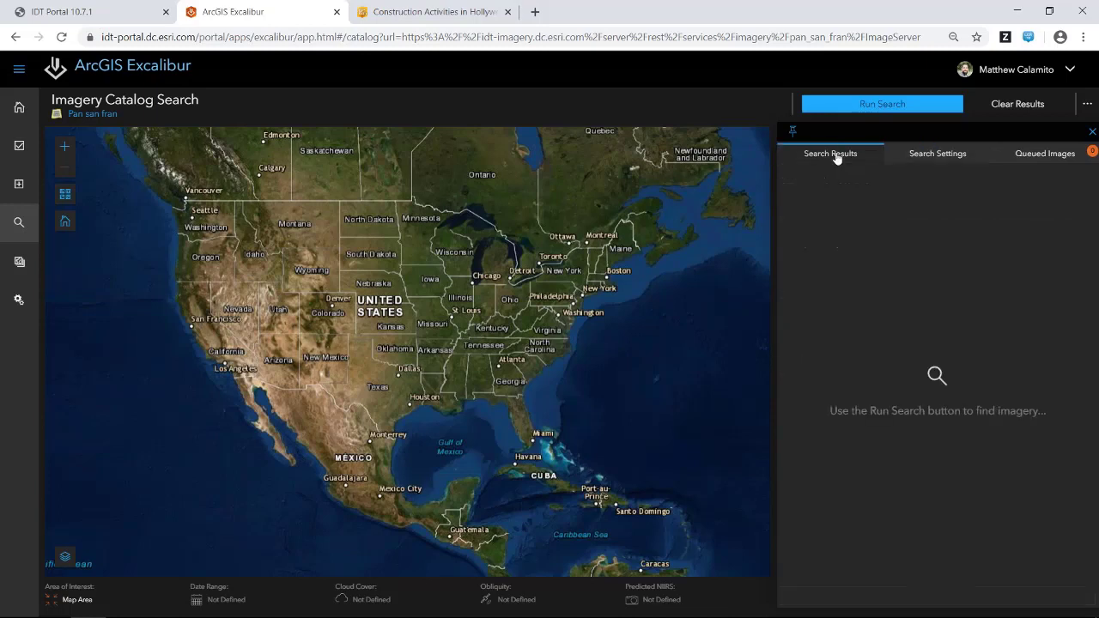
Run the catalog search on the pan_san_fran layer and turn on image display for the results
click(874, 105)
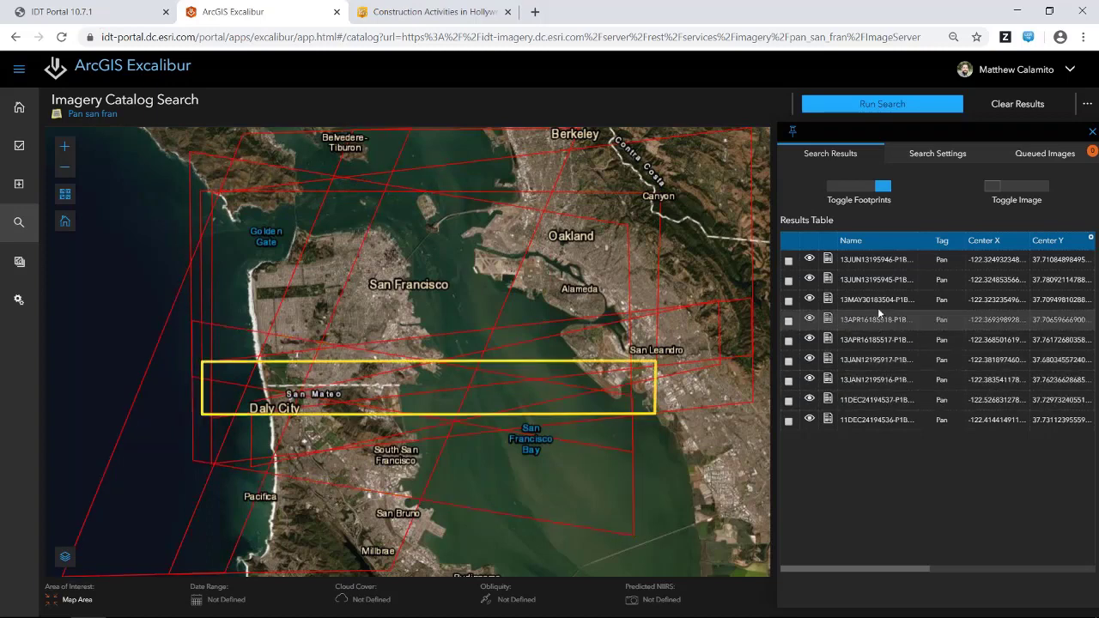
click(990, 191)
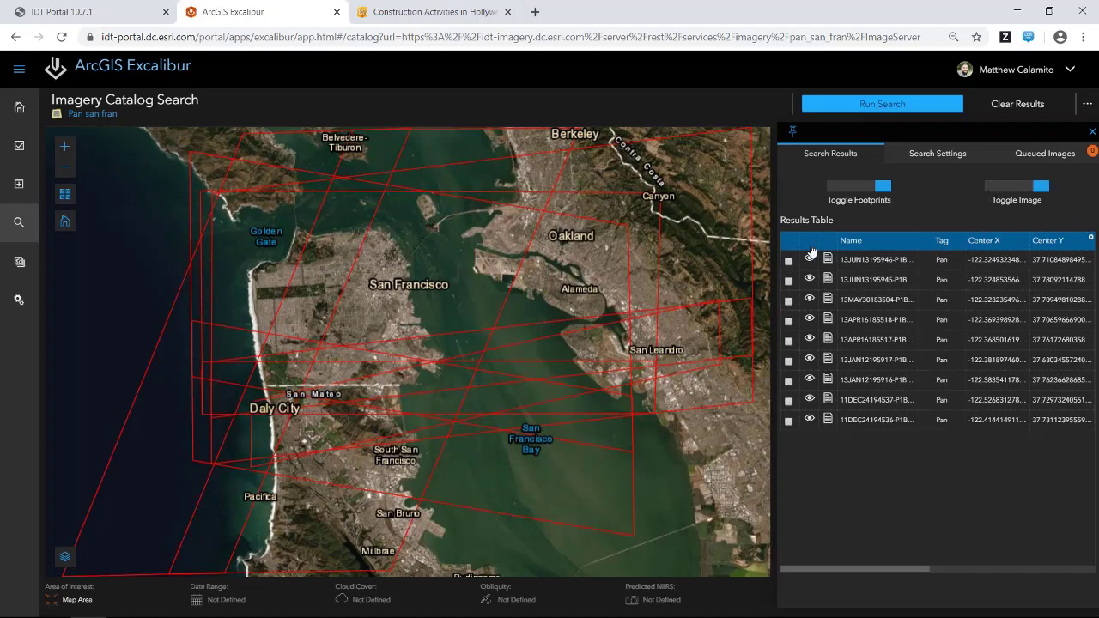
Queue the 13JUN13195945 image for viewing over downtown San Francisco, and add and remove the 13APR16185517 image
click(789, 281)
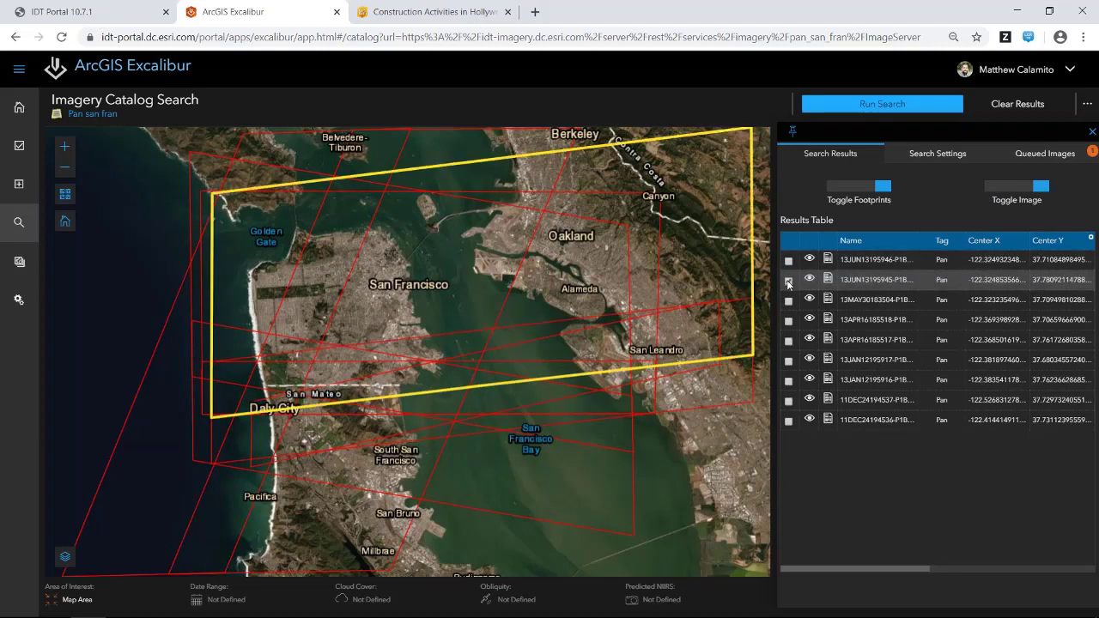
click(788, 341)
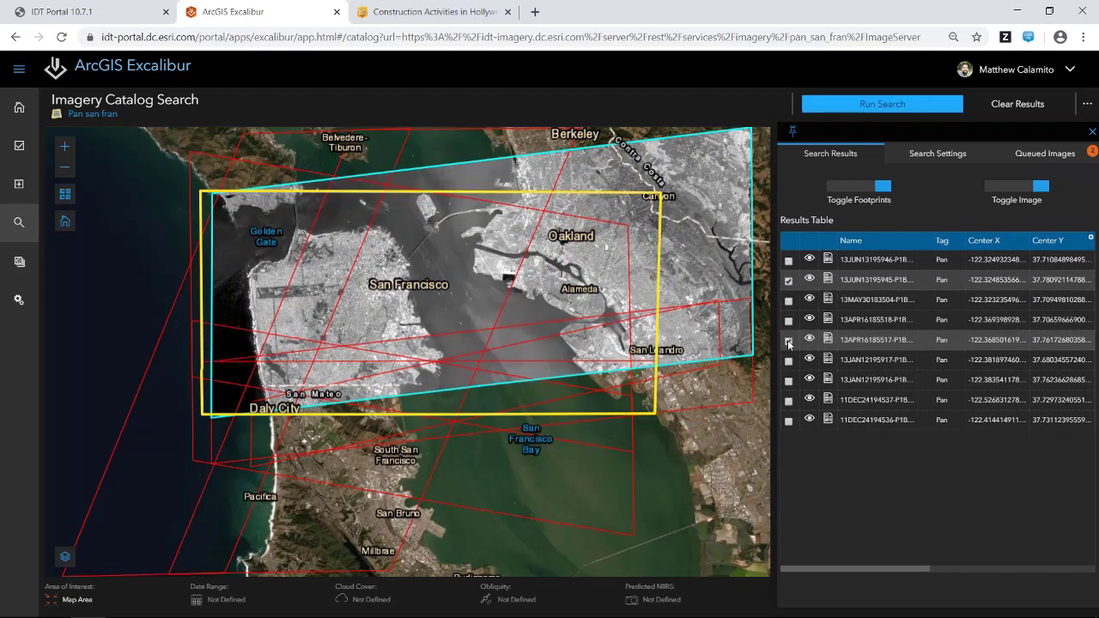
click(788, 341)
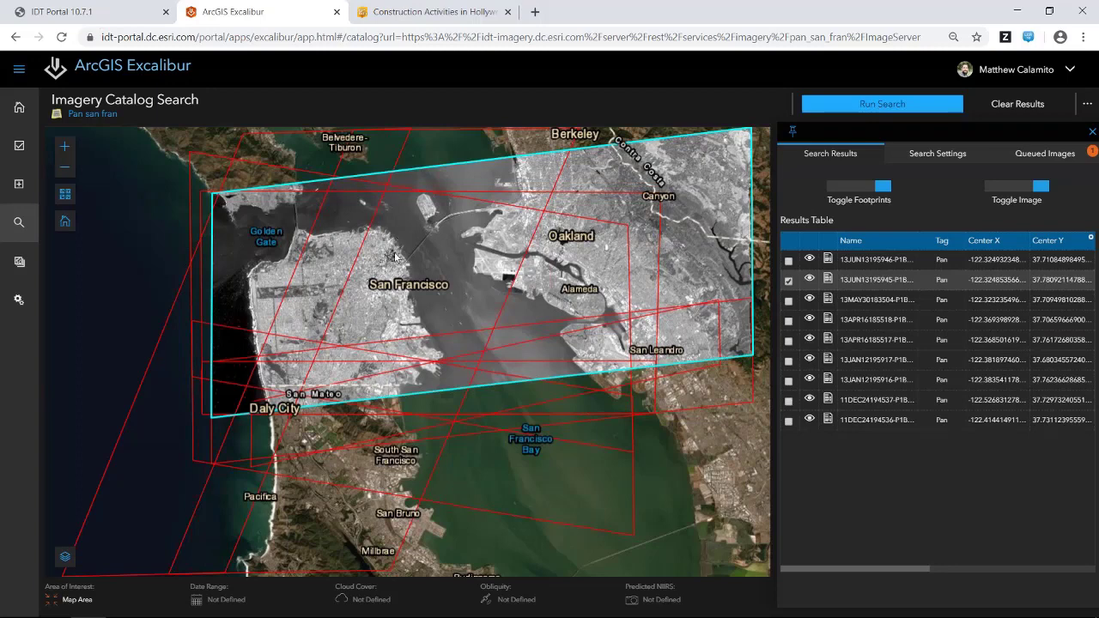
scroll(394, 257, up, 1)
scroll(394, 257, up, 3)
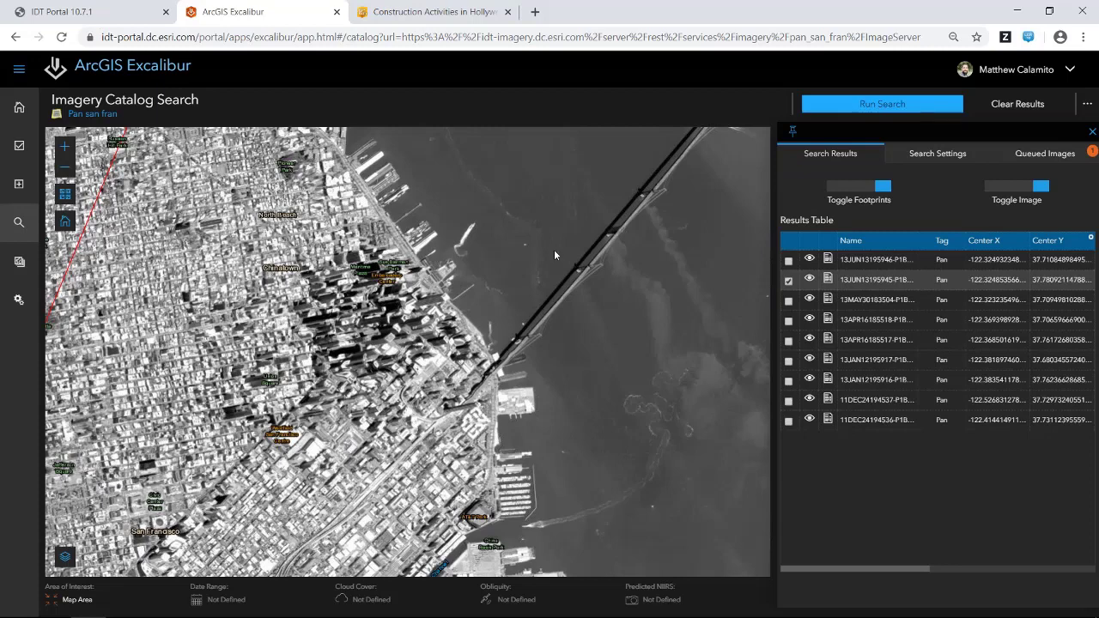
Review the metadata of the 13JUN13195945 image from the results table, and close the Image Metadata view
click(829, 281)
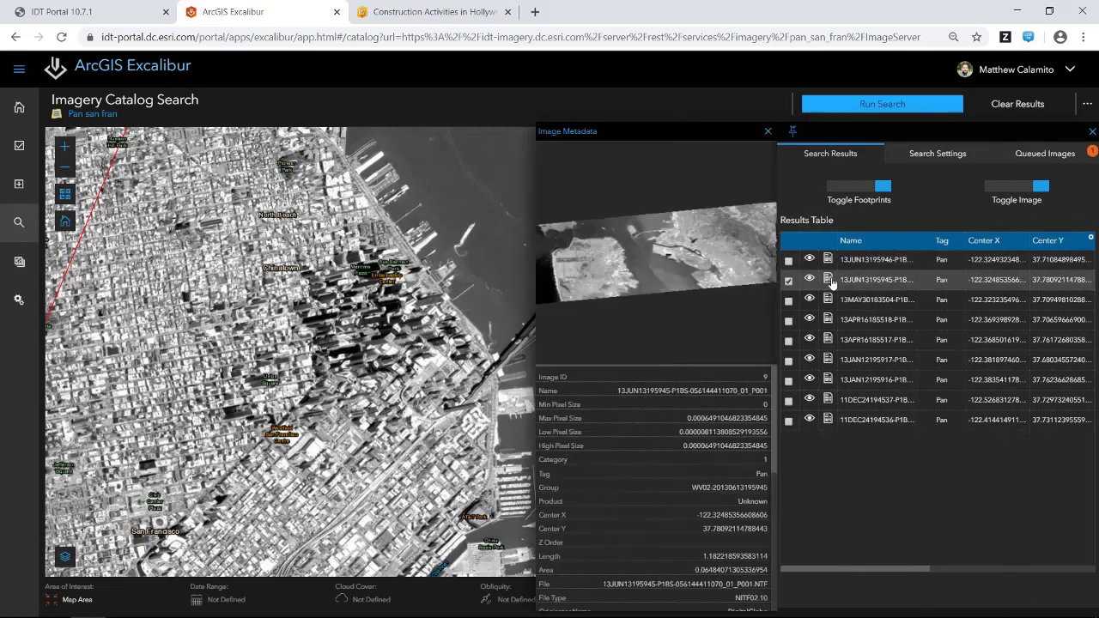
scroll(656, 480, down, 5)
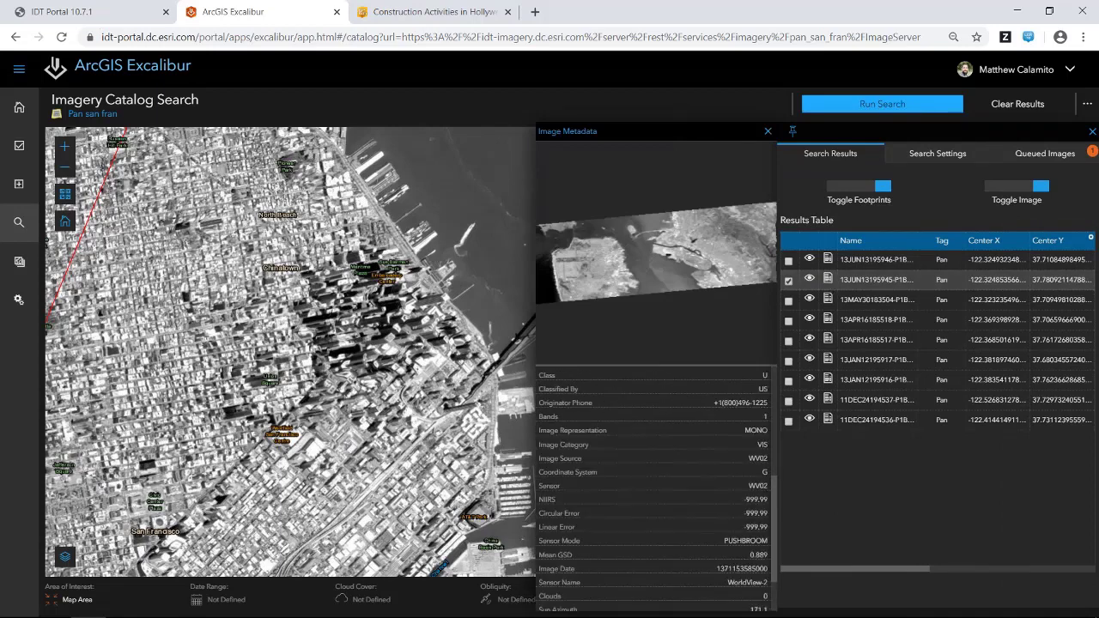
scroll(656, 481, up, 5)
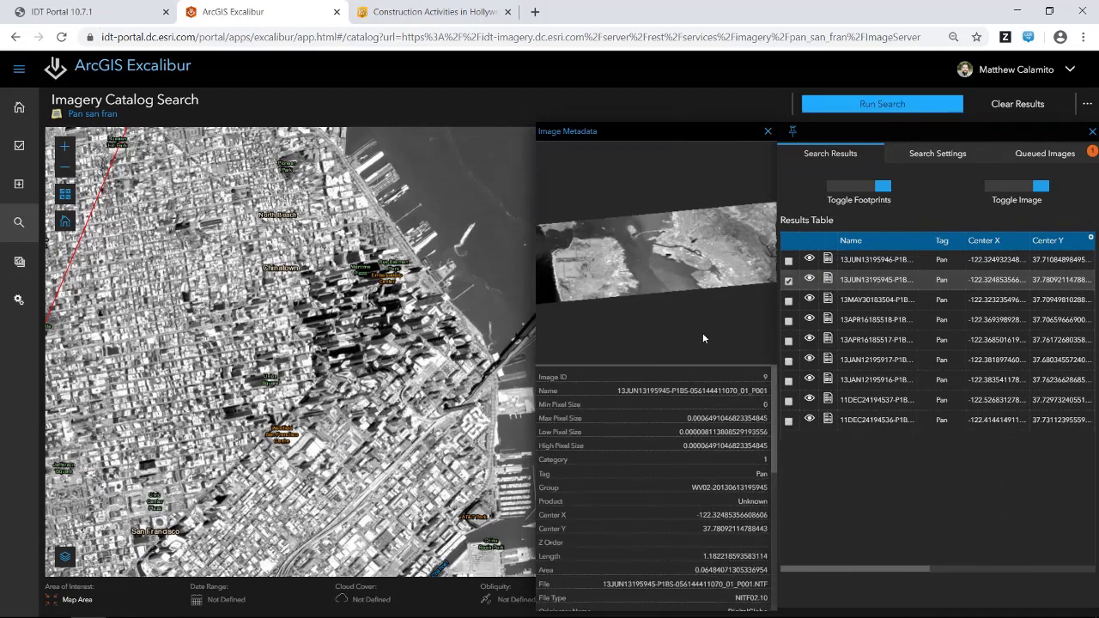
click(767, 130)
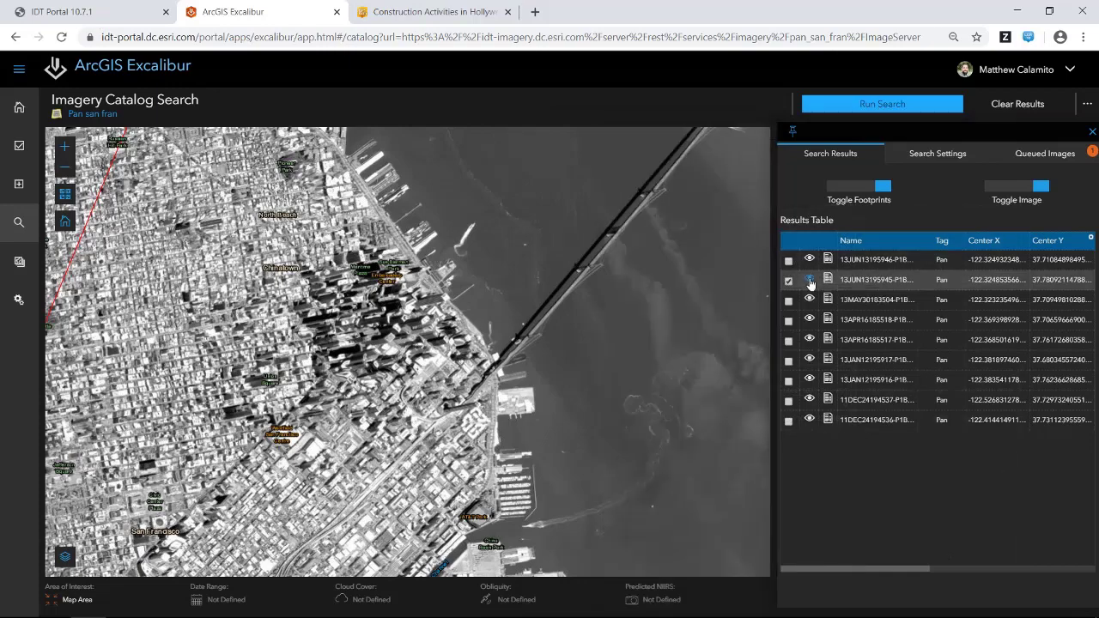
Preview the 13JUN13195945 image over downtown San Francisco and check its metadata inside the preview
click(809, 281)
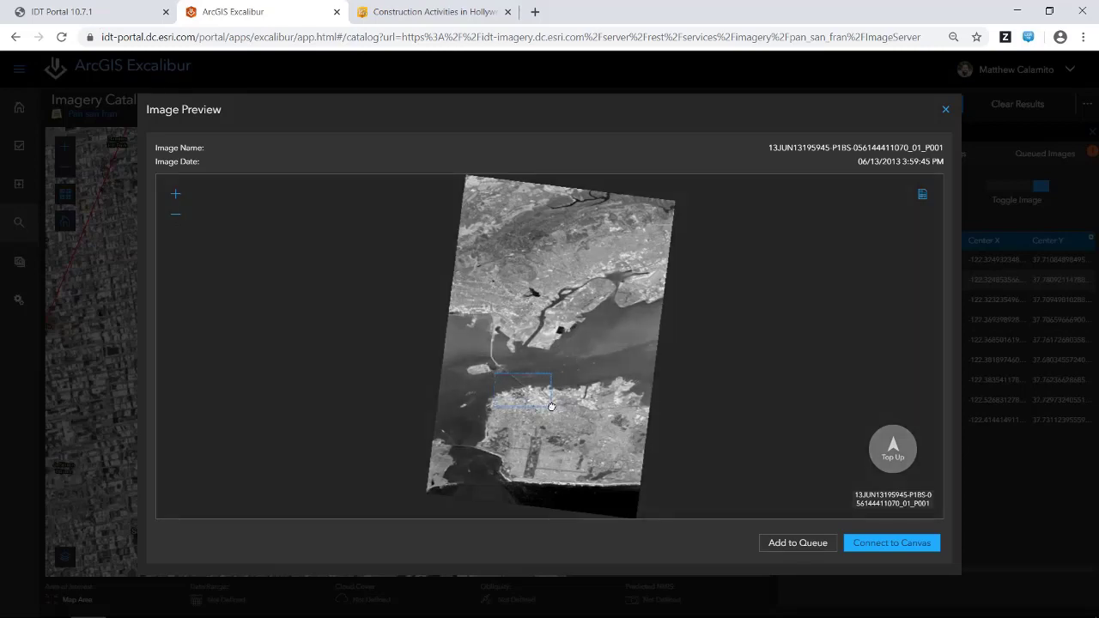
scroll(532, 412, up, 5)
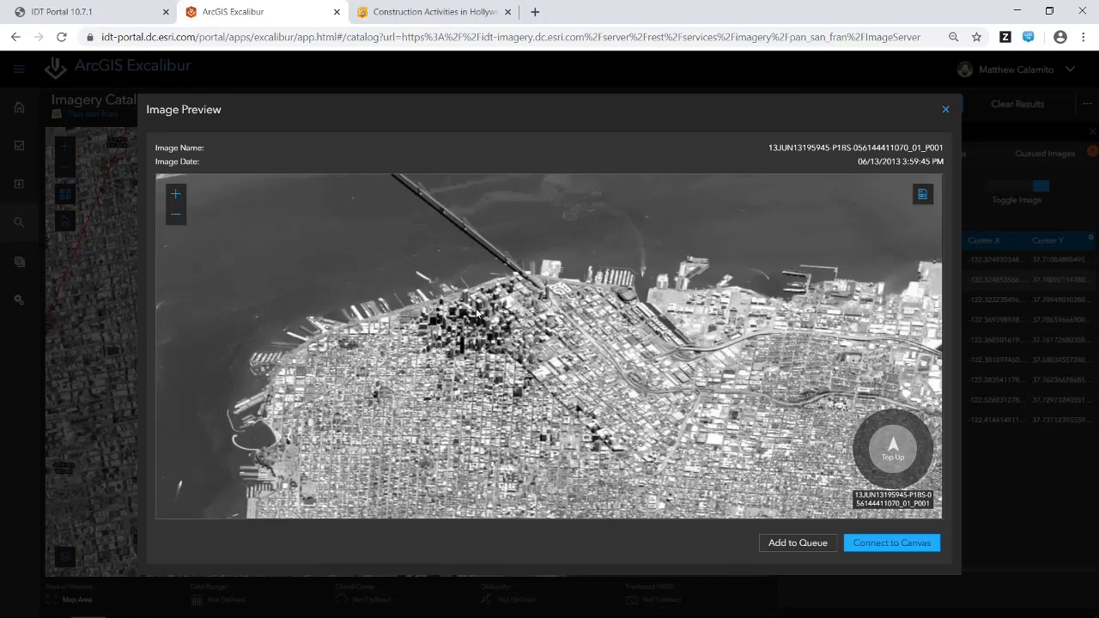
scroll(477, 314, up, 2)
scroll(477, 315, up, 2)
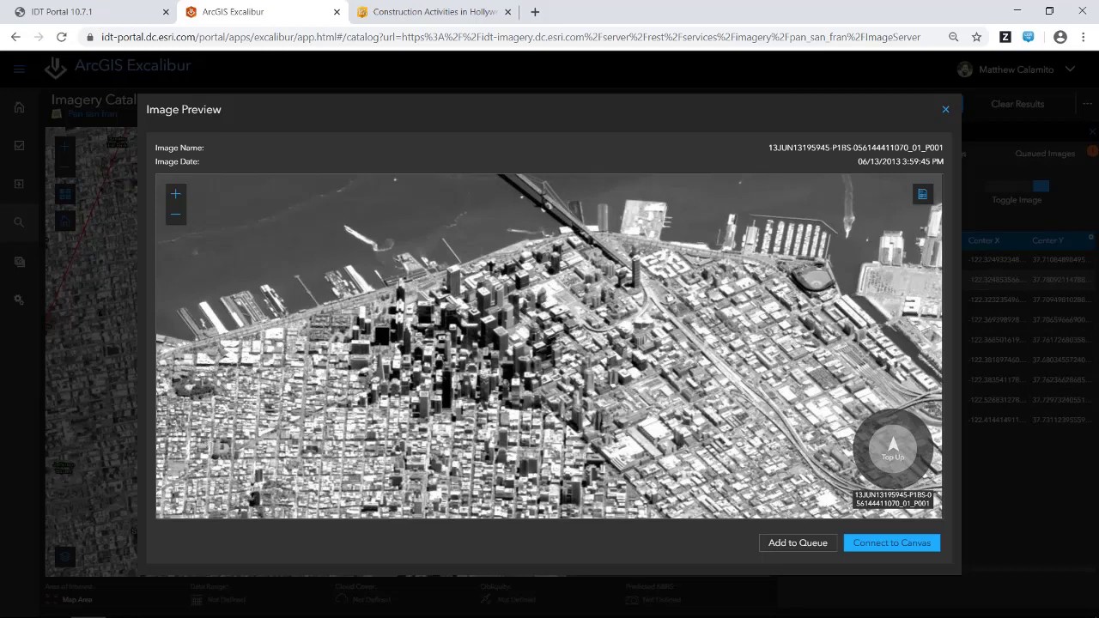
drag(509, 281, 504, 298)
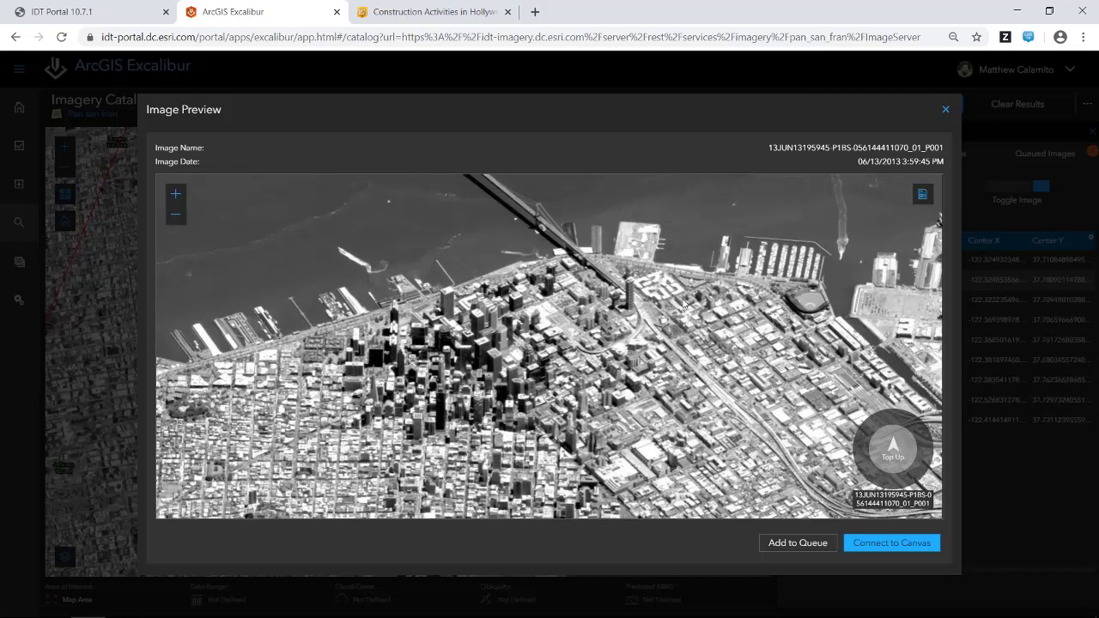
click(923, 195)
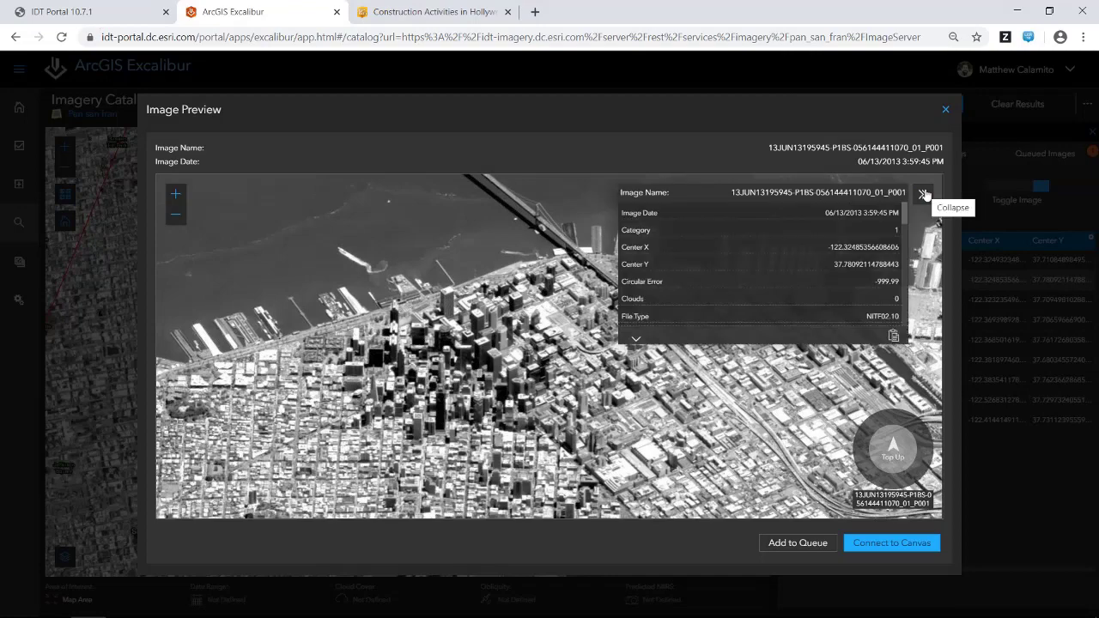
click(923, 195)
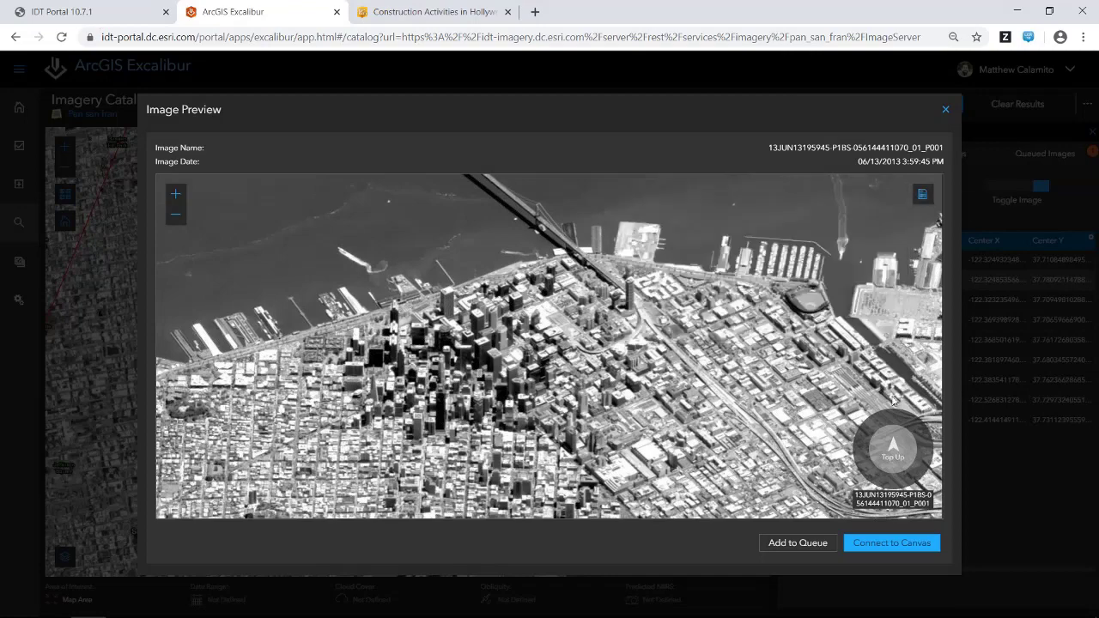
Rotate the previewed image to a custom orientation, restore the Top Up orientation, and close the preview
click(868, 428)
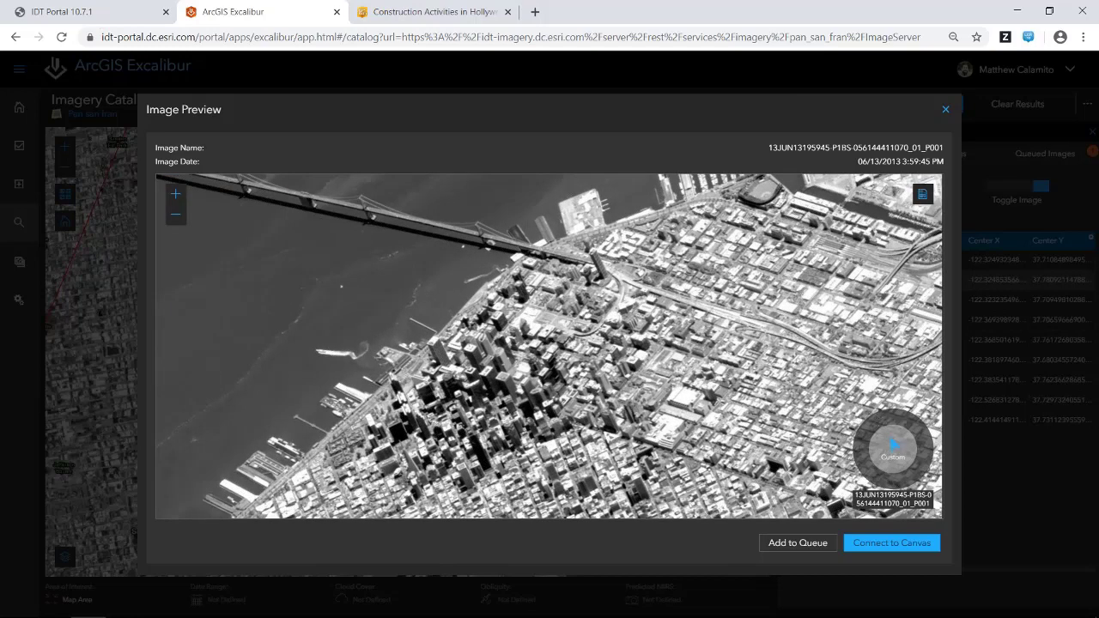
click(894, 449)
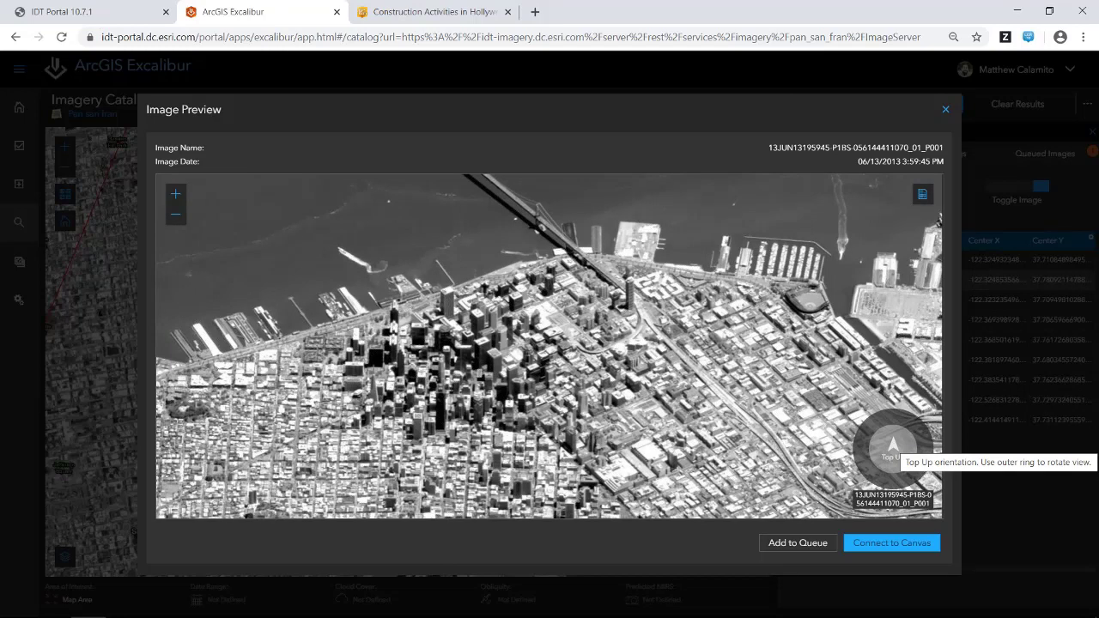
click(942, 120)
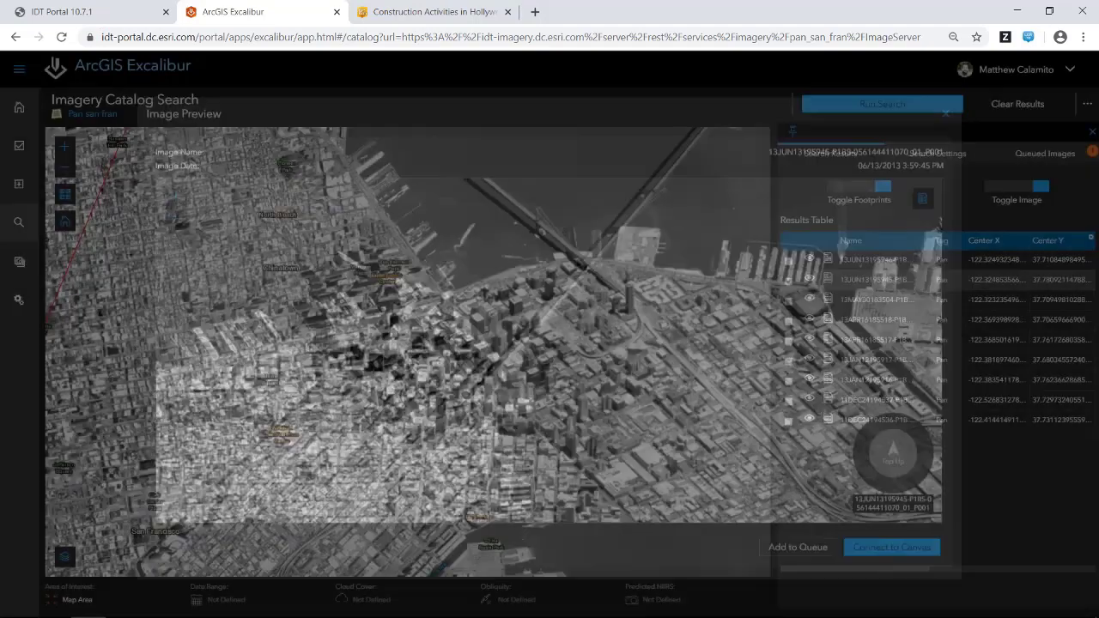
Add the 13APR16185518 image to the queue and connect the queued images to the imagery exploitation canvas
click(788, 321)
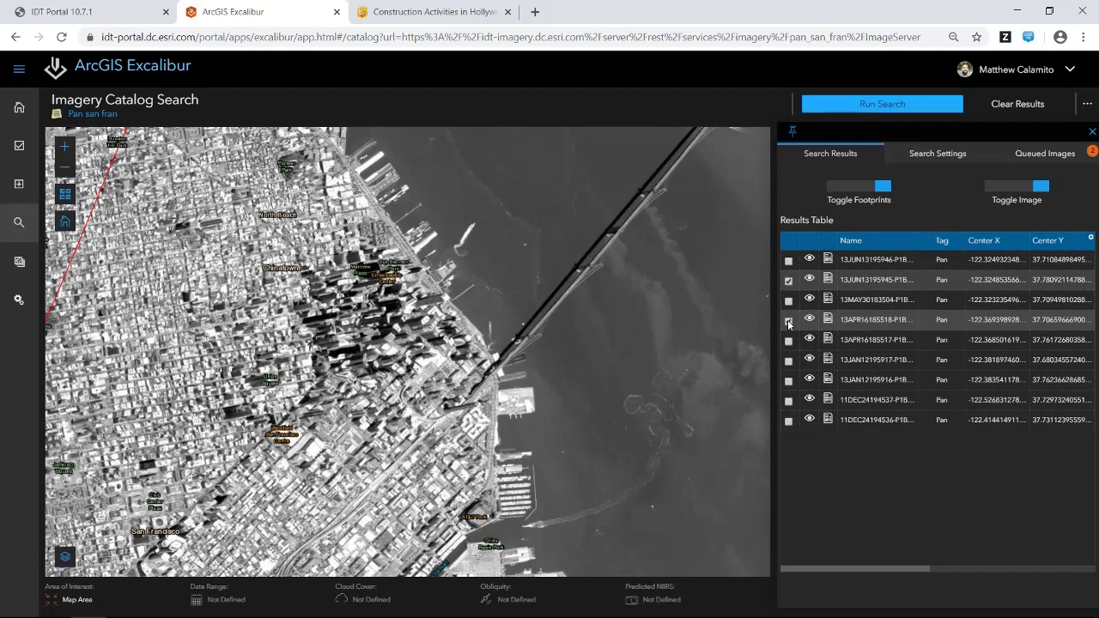
click(788, 322)
scroll(625, 333, up, 5)
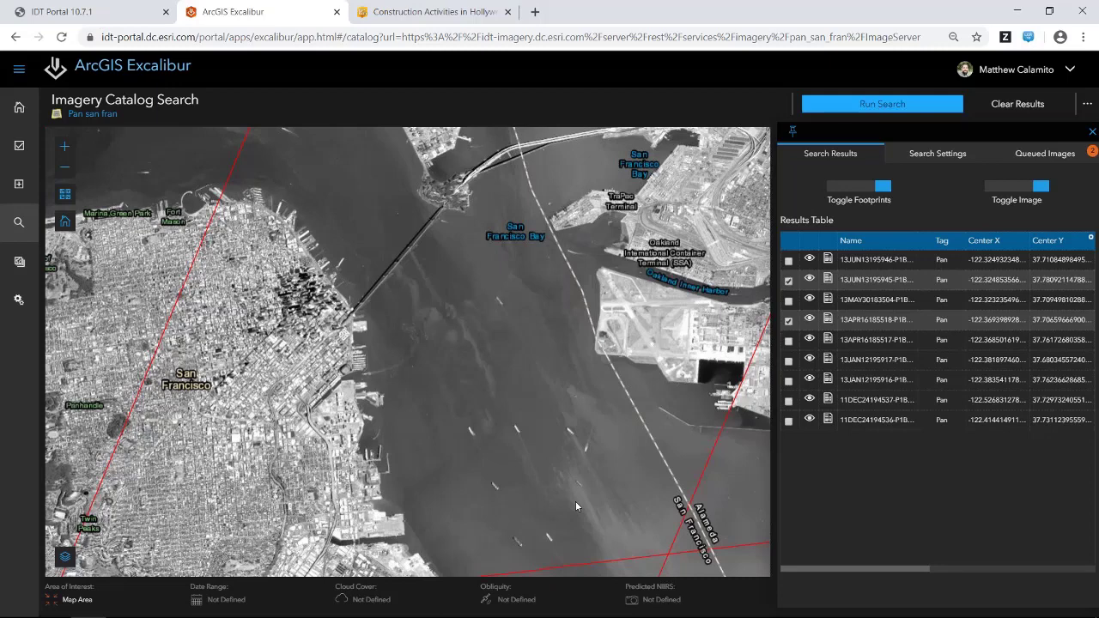
click(1044, 155)
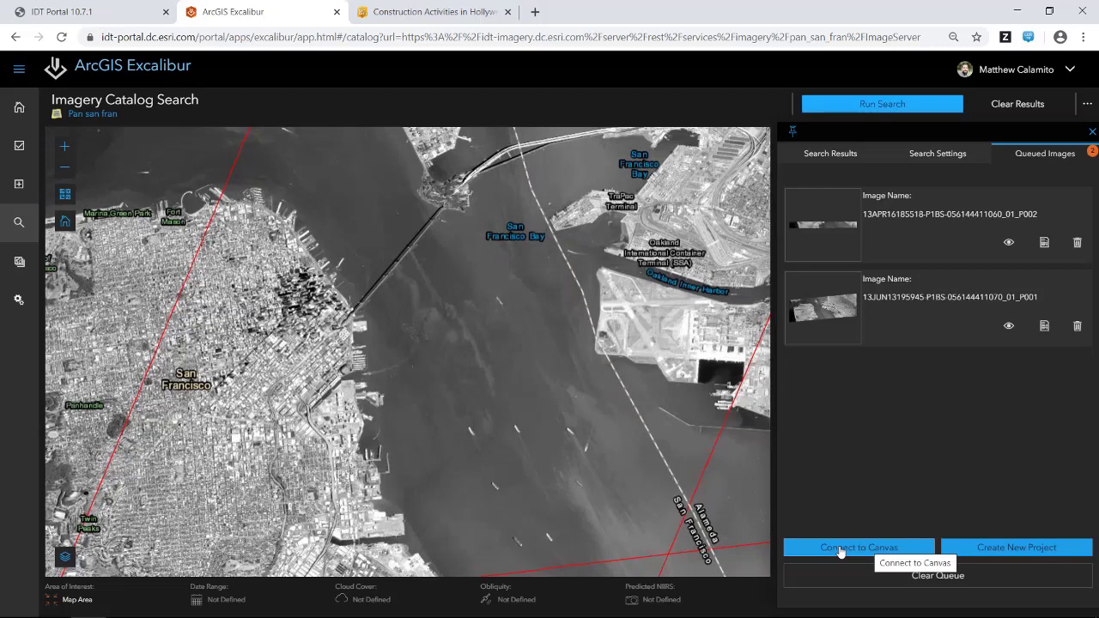
click(840, 550)
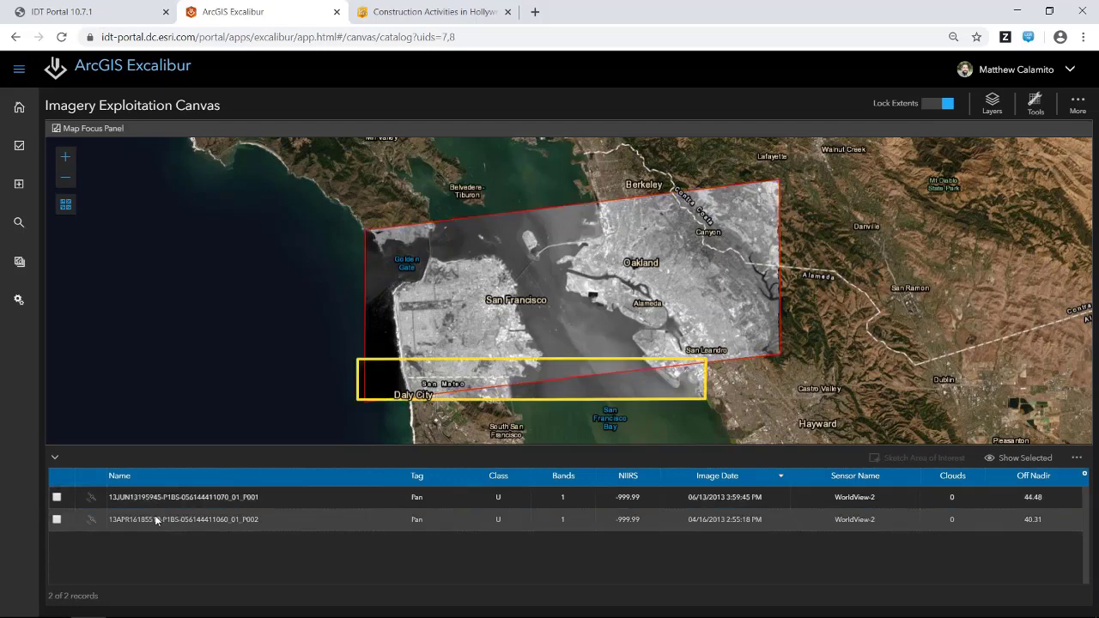
Toggle the Pan san fran image layer off and on over San Francisco to compare it with the basemap, leaving it visible
drag(474, 235, 541, 313)
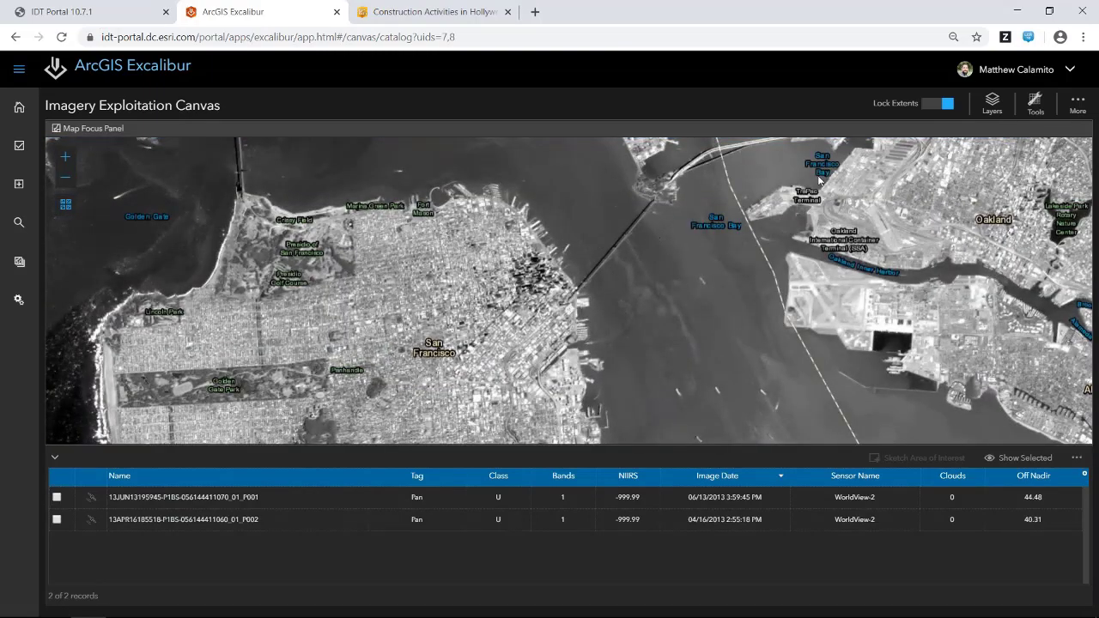
click(996, 107)
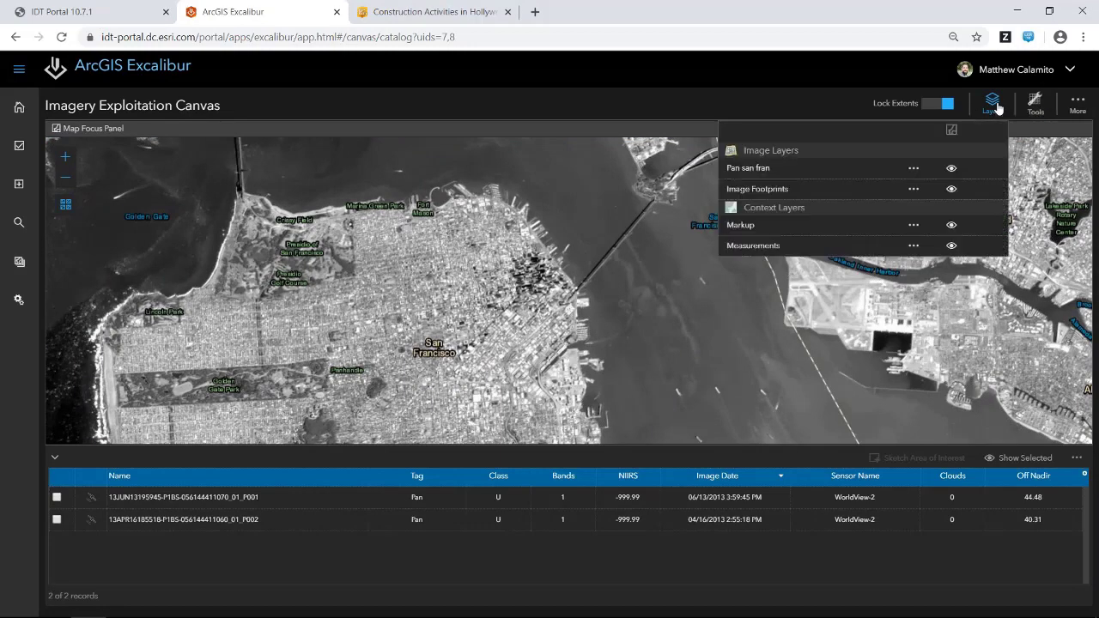
click(951, 169)
click(952, 169)
click(951, 169)
click(951, 169)
click(952, 169)
click(951, 169)
click(952, 170)
click(952, 169)
click(952, 170)
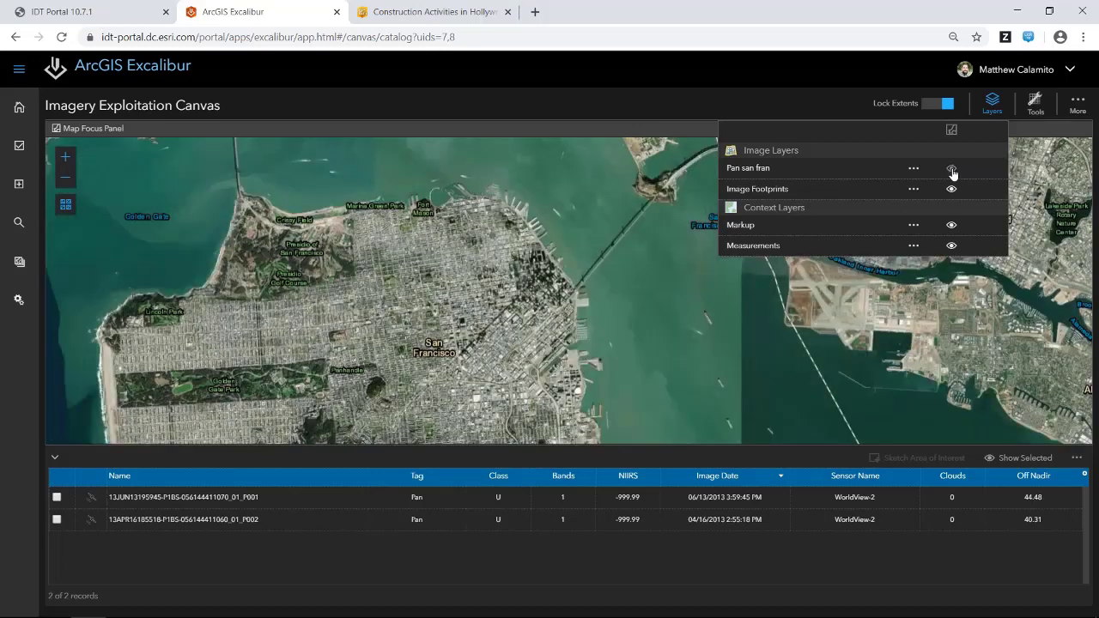
click(951, 170)
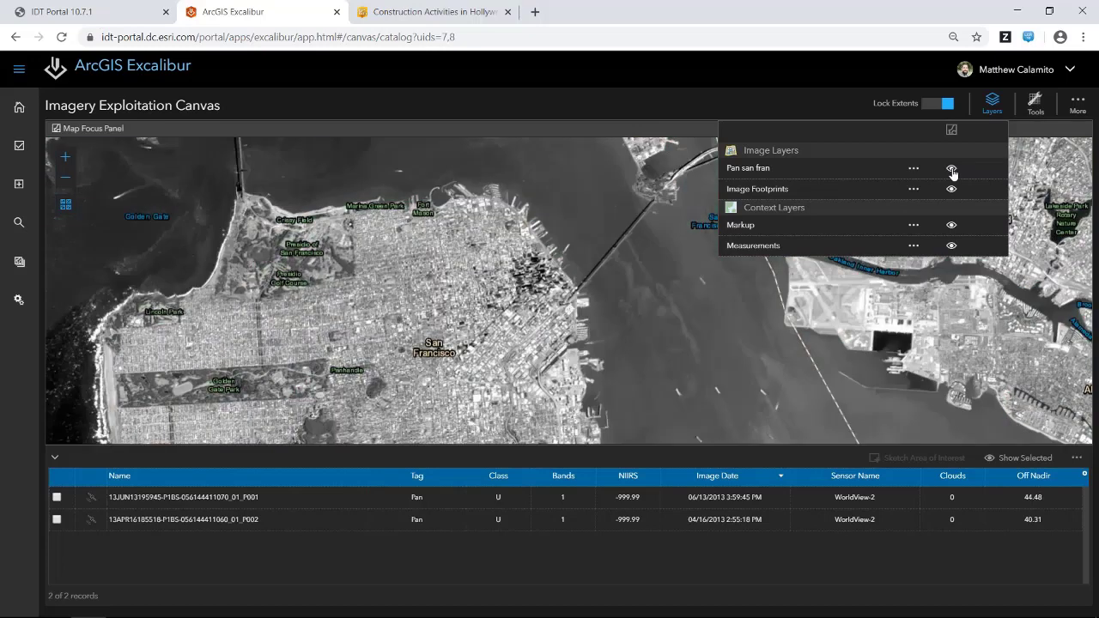
click(992, 102)
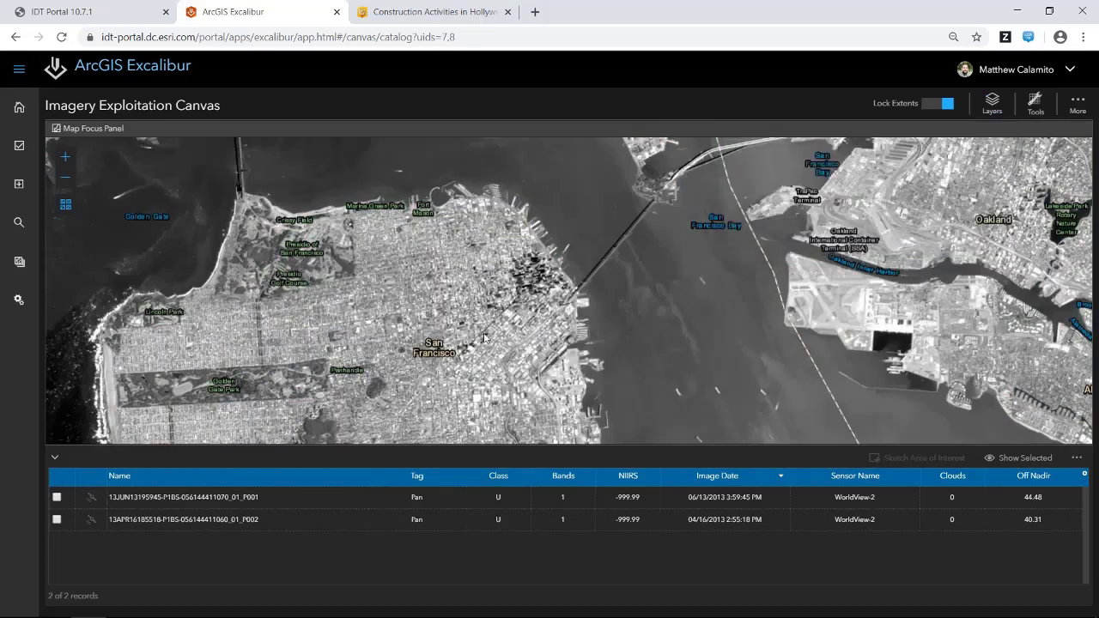
Select the 13JUN13195945 image, set it as the focus image, and collapse the image table
click(1034, 102)
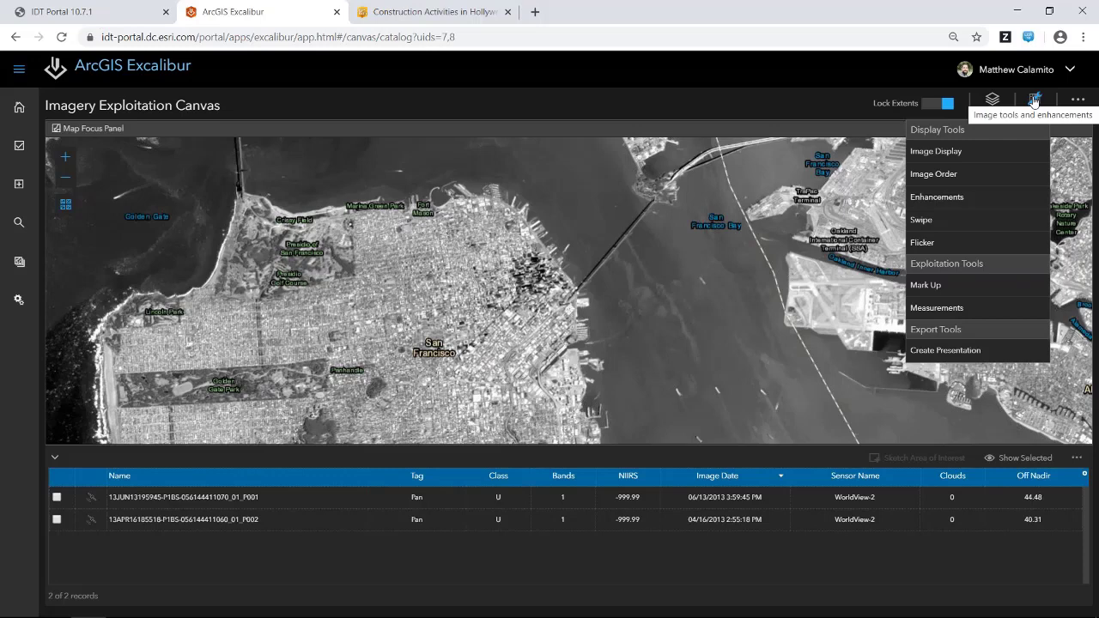
click(1034, 102)
click(57, 500)
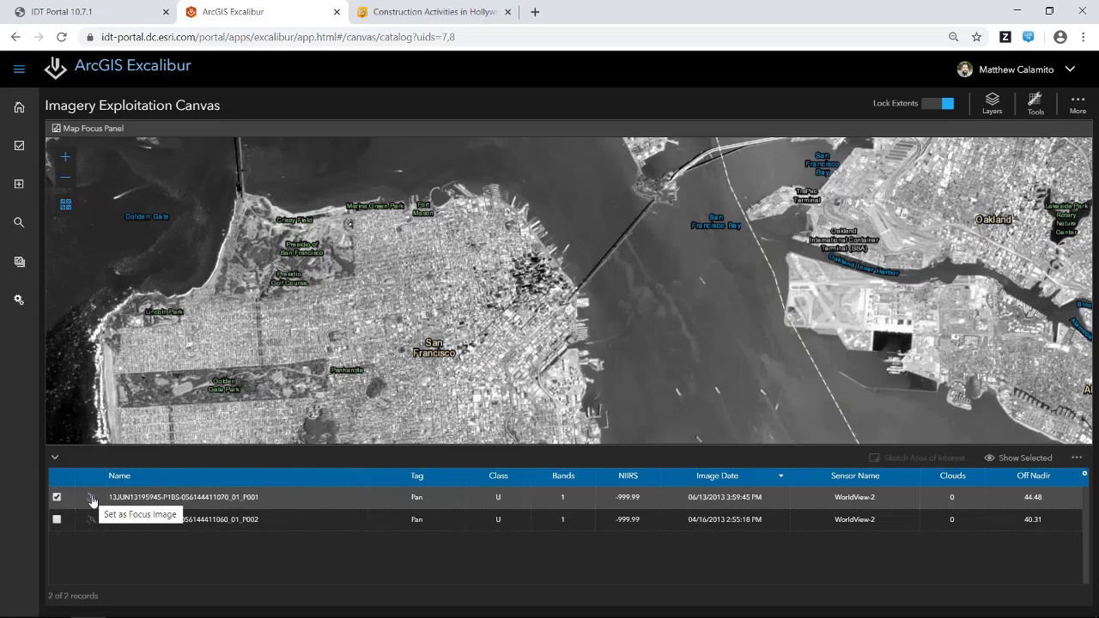
click(91, 500)
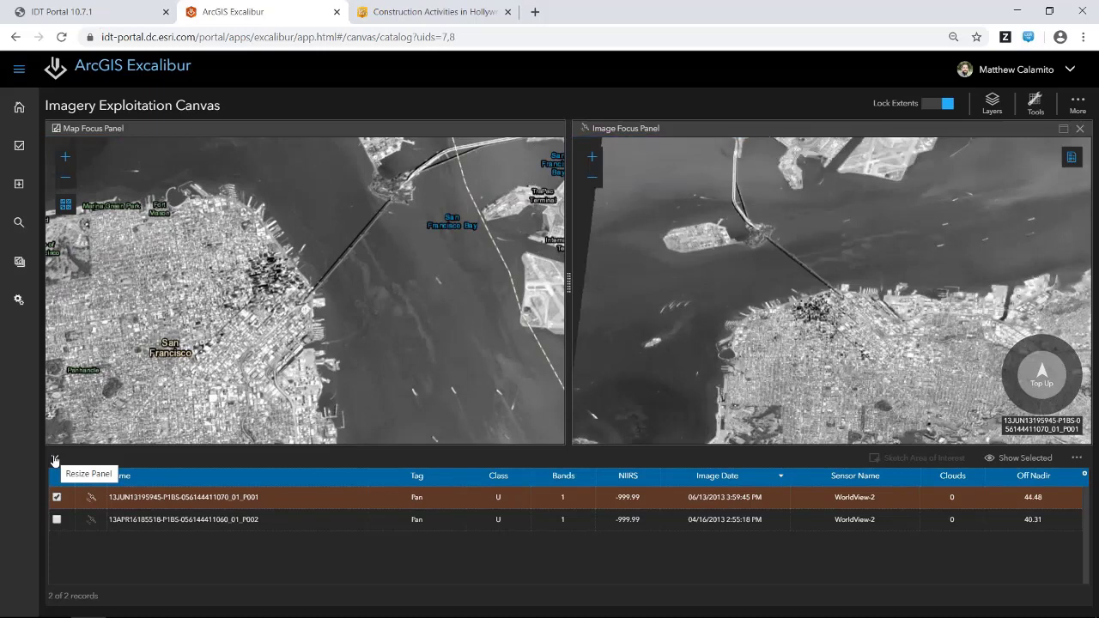
click(53, 460)
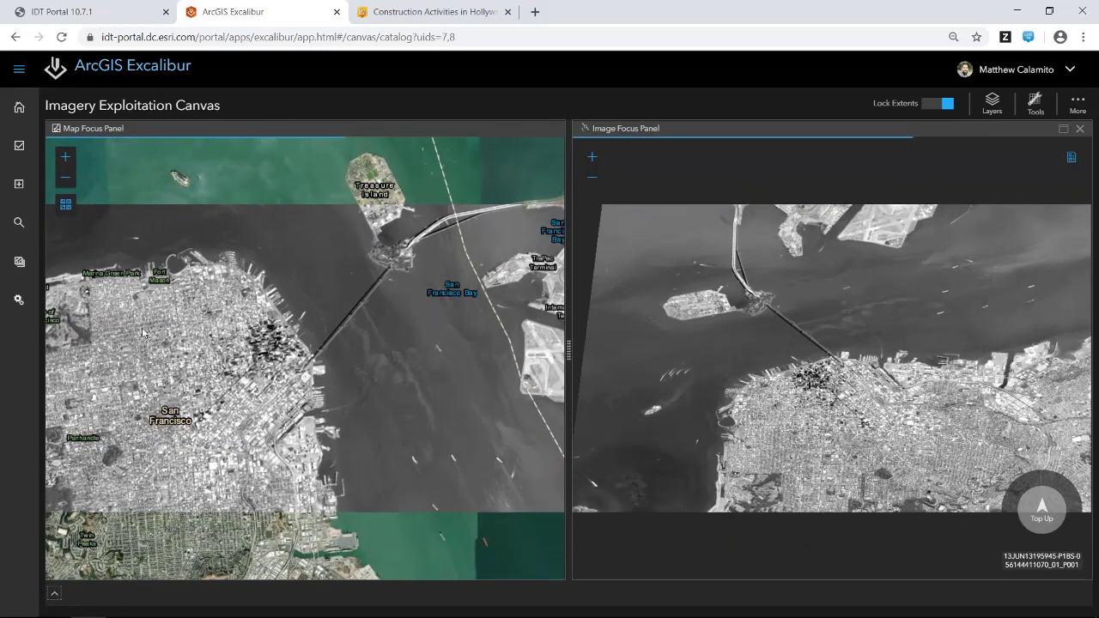
Compare downtown San Francisco in the linked map and image panels, and maximize the Image Focus Panel
scroll(258, 343, up, 3)
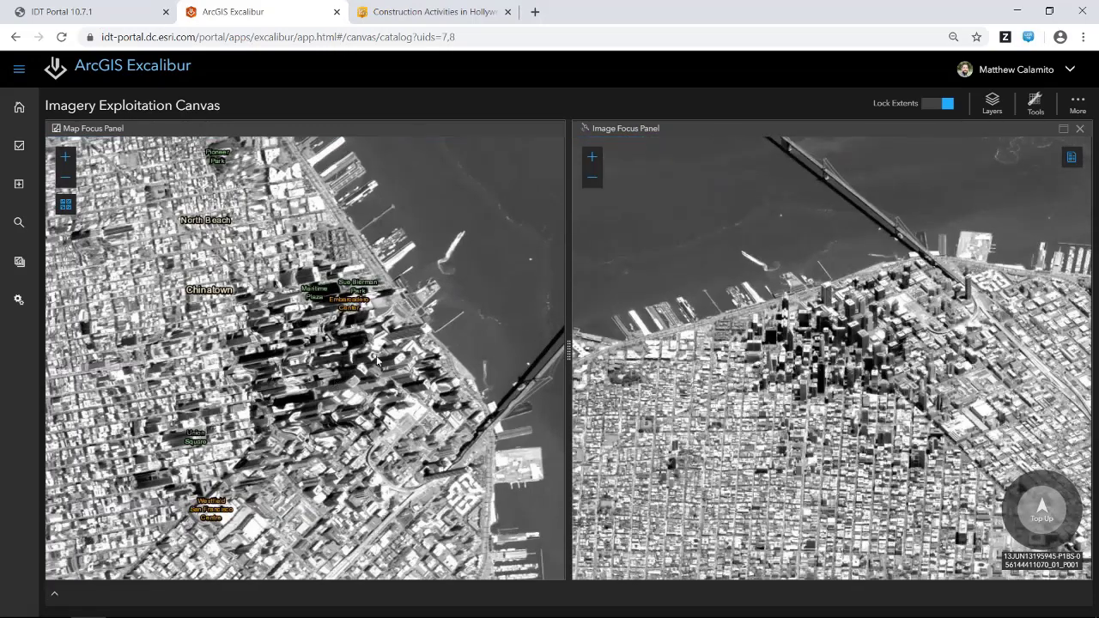
drag(341, 345, 284, 347)
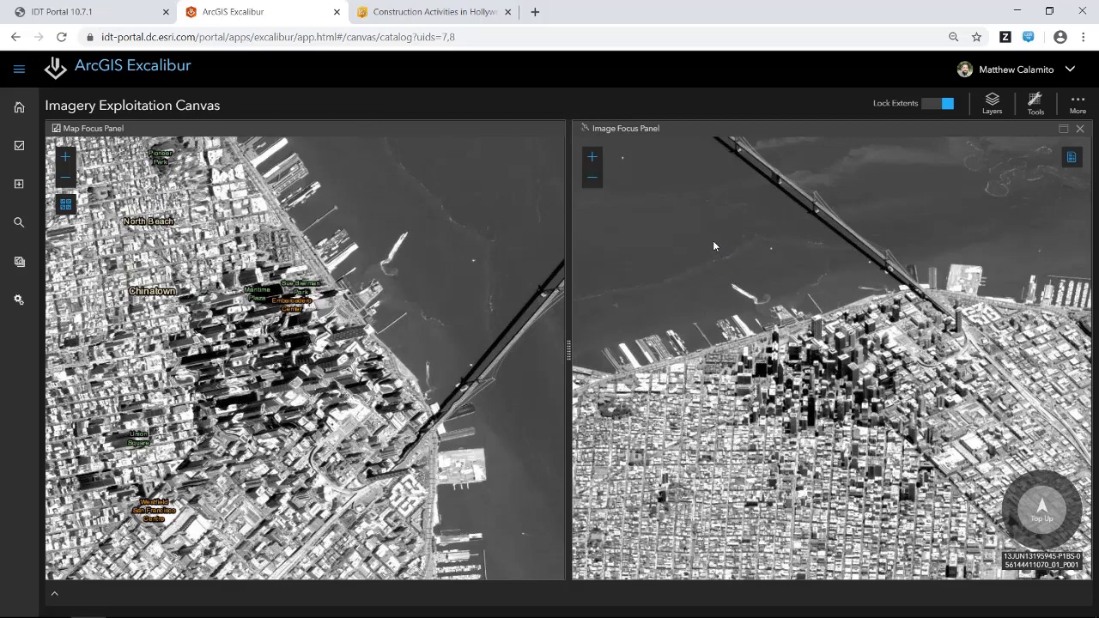
drag(715, 245, 989, 388)
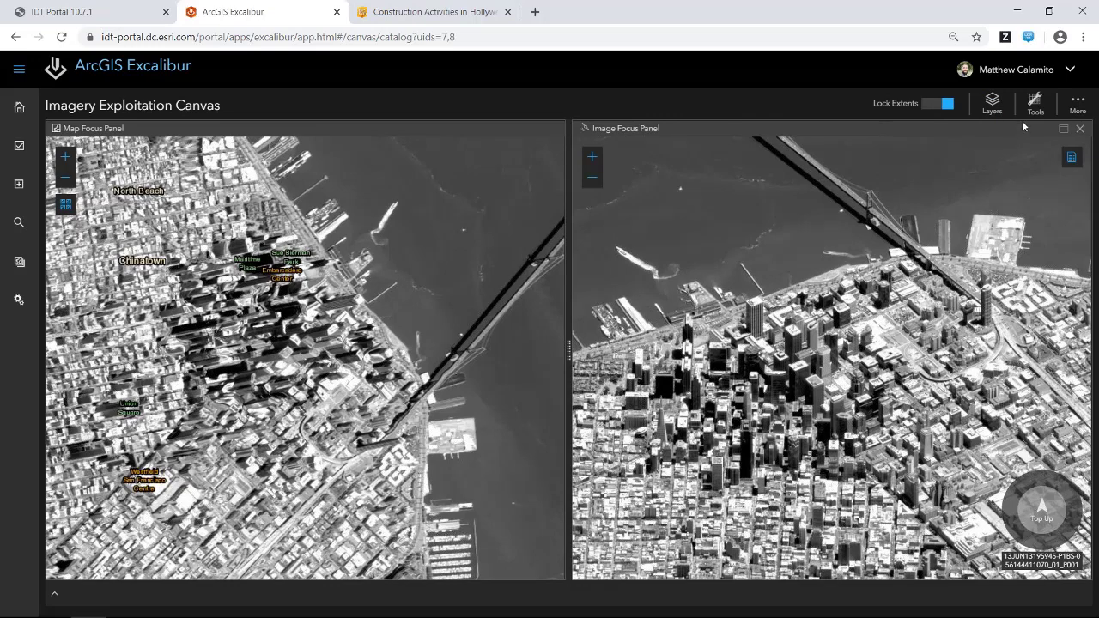
click(1063, 130)
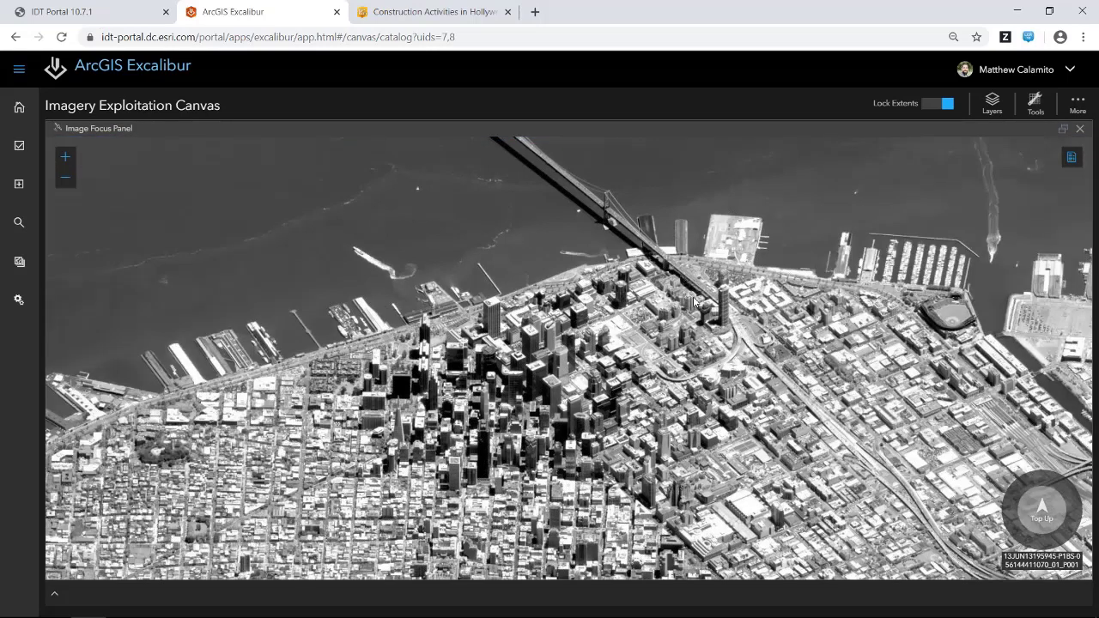
drag(692, 298, 573, 323)
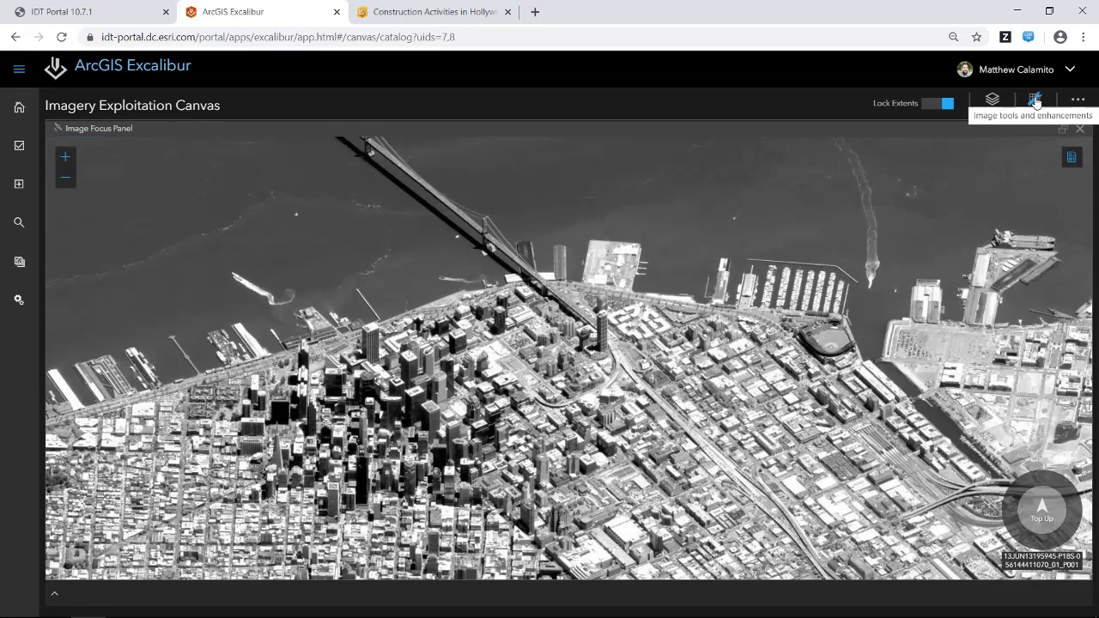
Open the Image Display tool pinned beside the focus image and enable the DRA and Gamma quick enhancements
click(1035, 103)
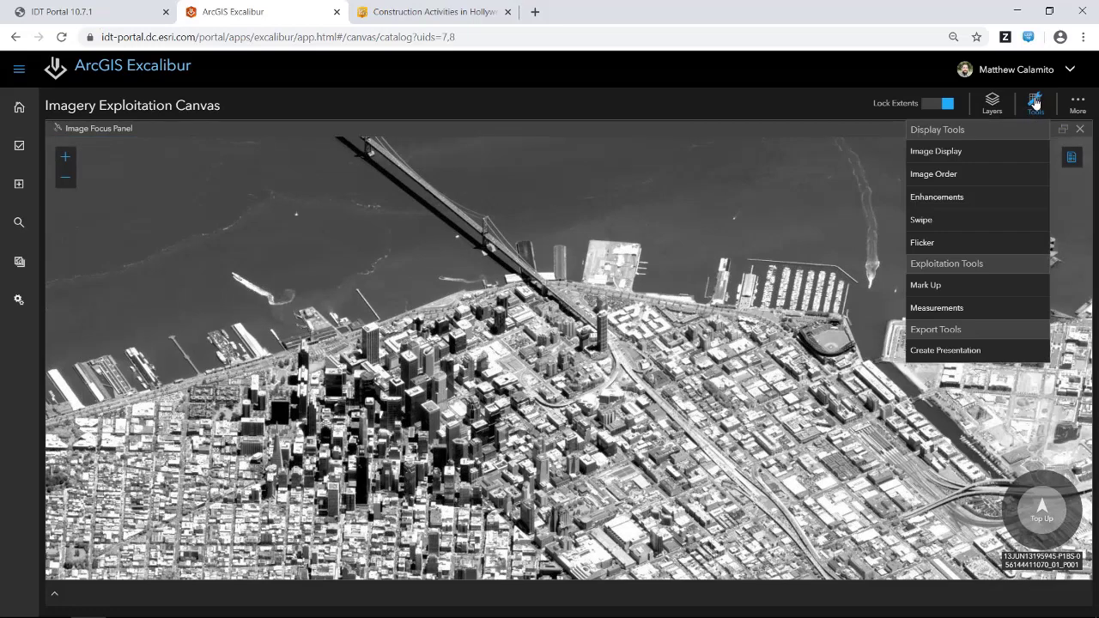
click(955, 153)
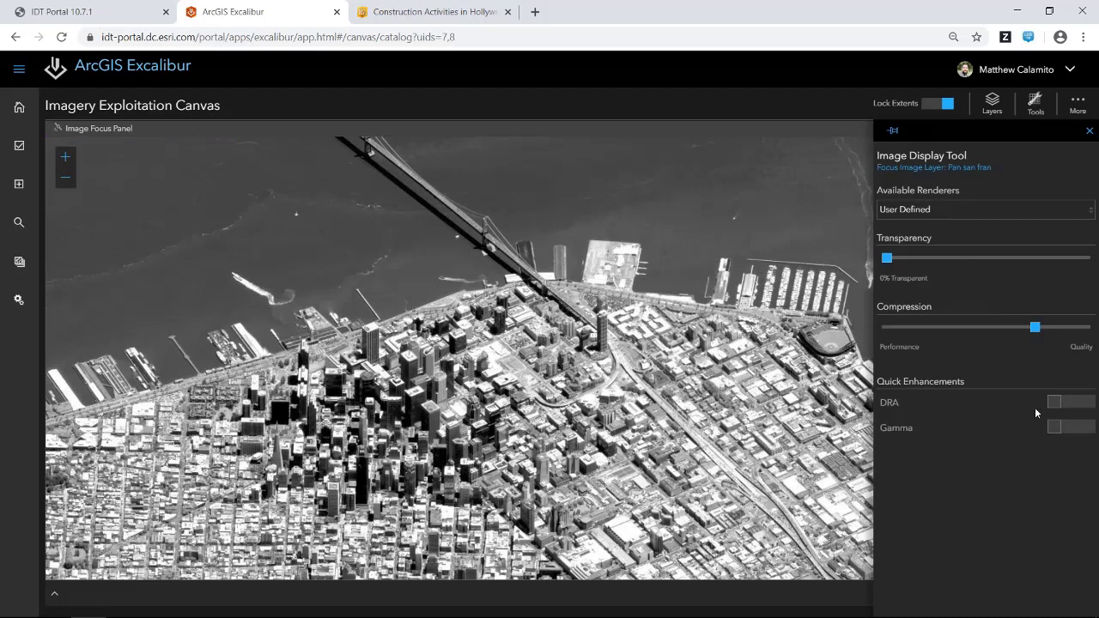
click(893, 130)
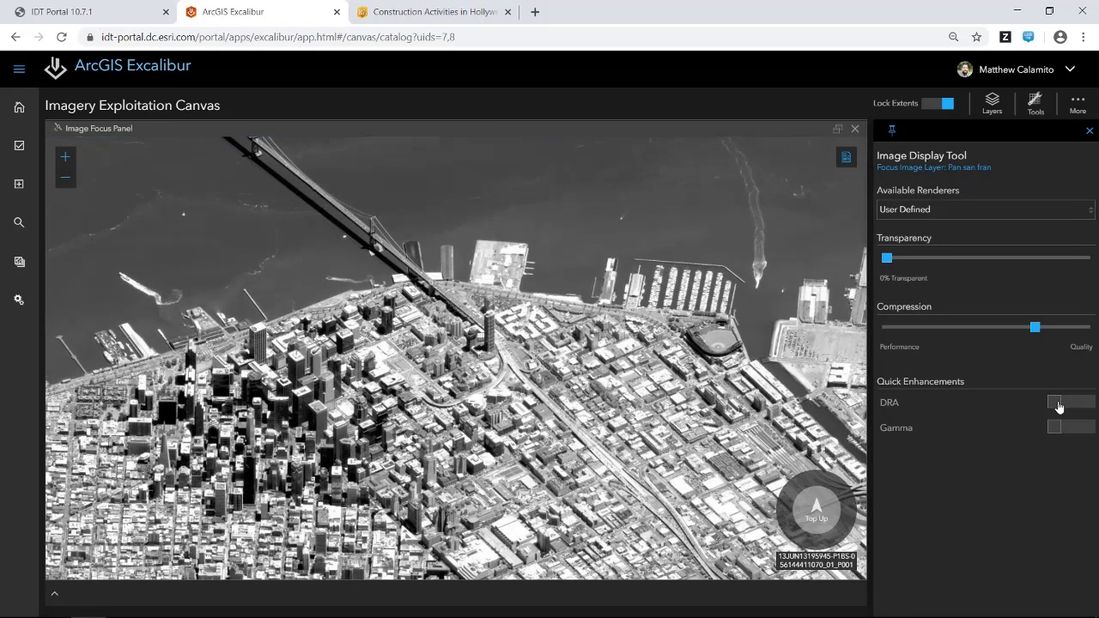
click(1058, 403)
click(1056, 430)
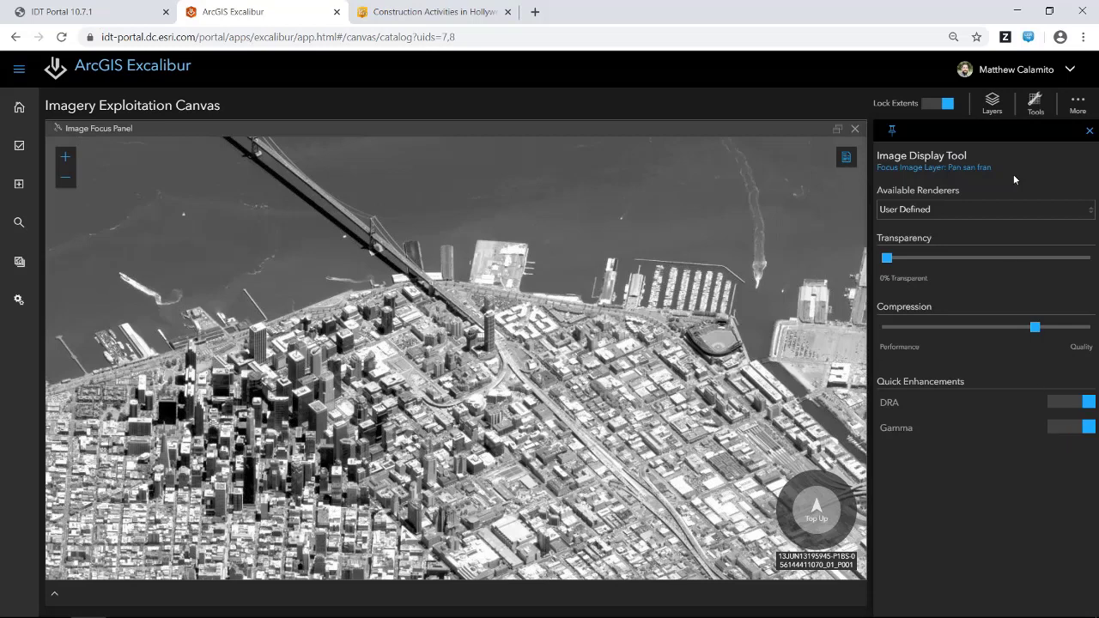
Apply the Percent Clip stretch method to the focus image with the Enhancements tool
click(1036, 103)
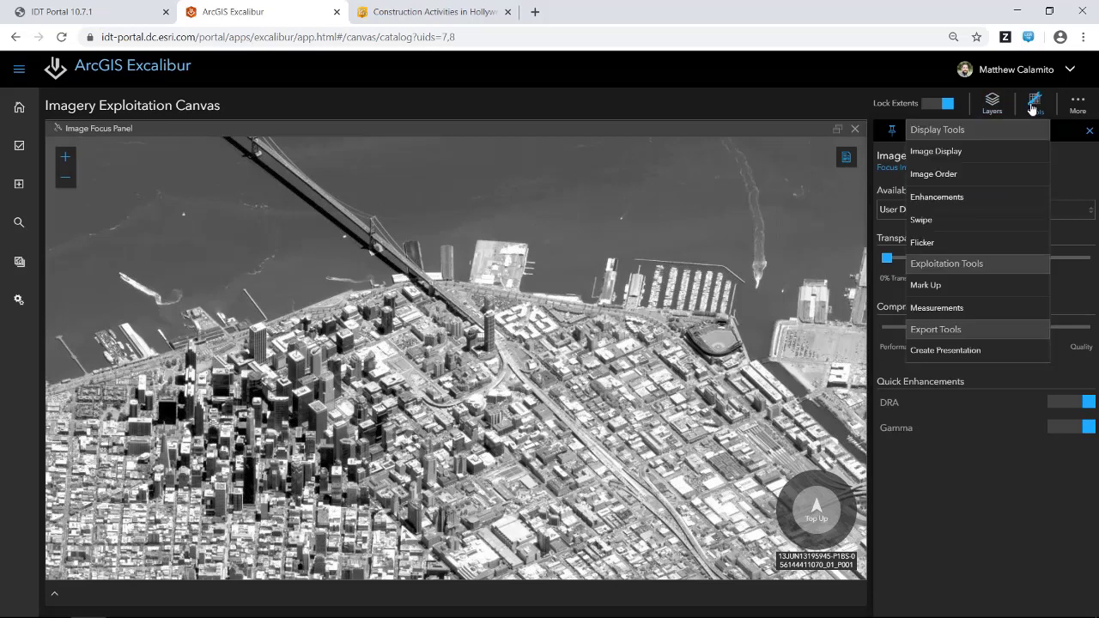
click(941, 201)
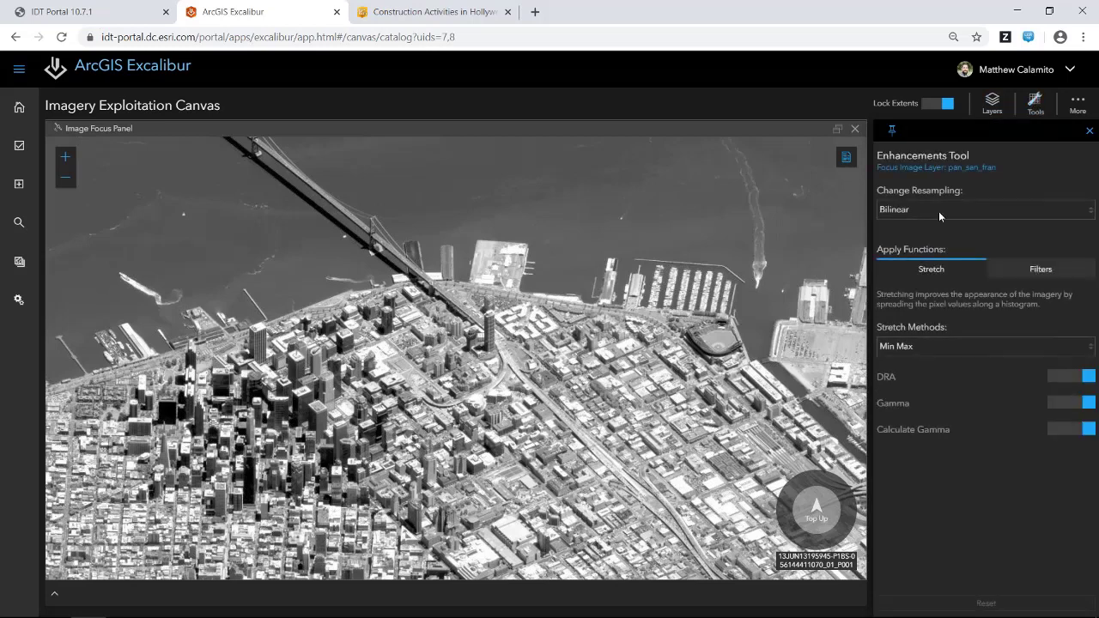
click(972, 343)
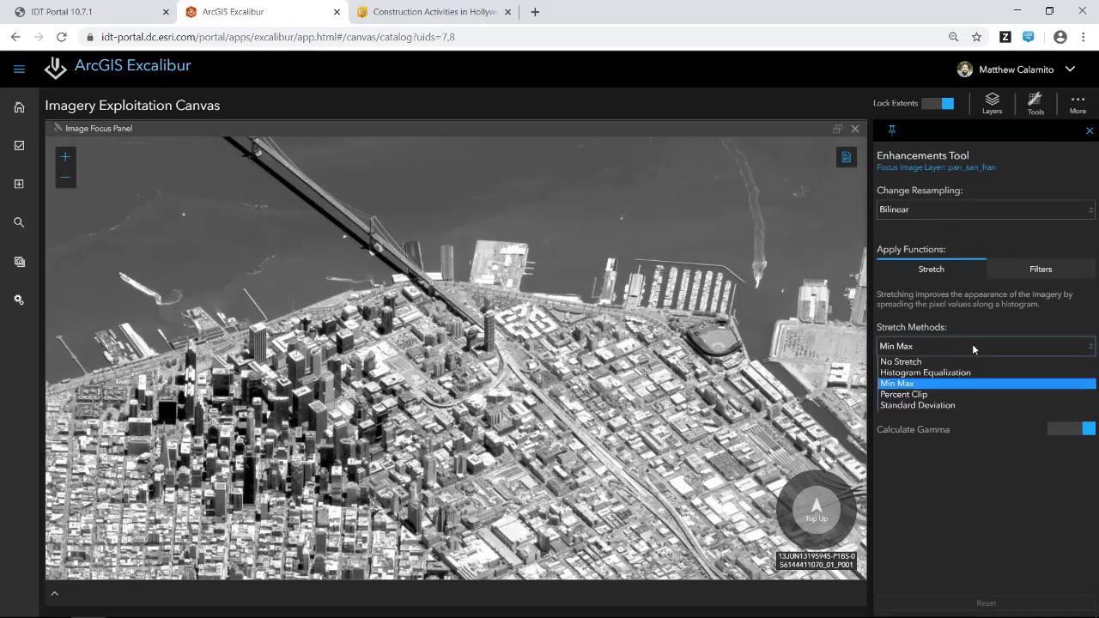
key(Escape)
click(935, 395)
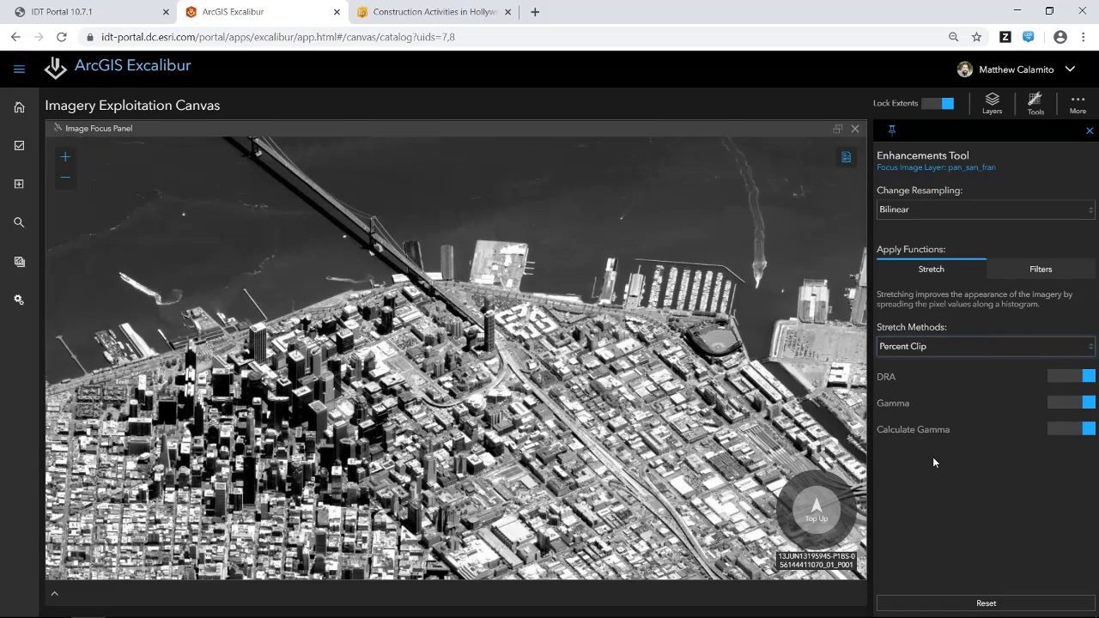
Mark the vessel nearest the peninsula's lower tip in the open bay with a red diamond point using the Mark Up tool
click(1035, 106)
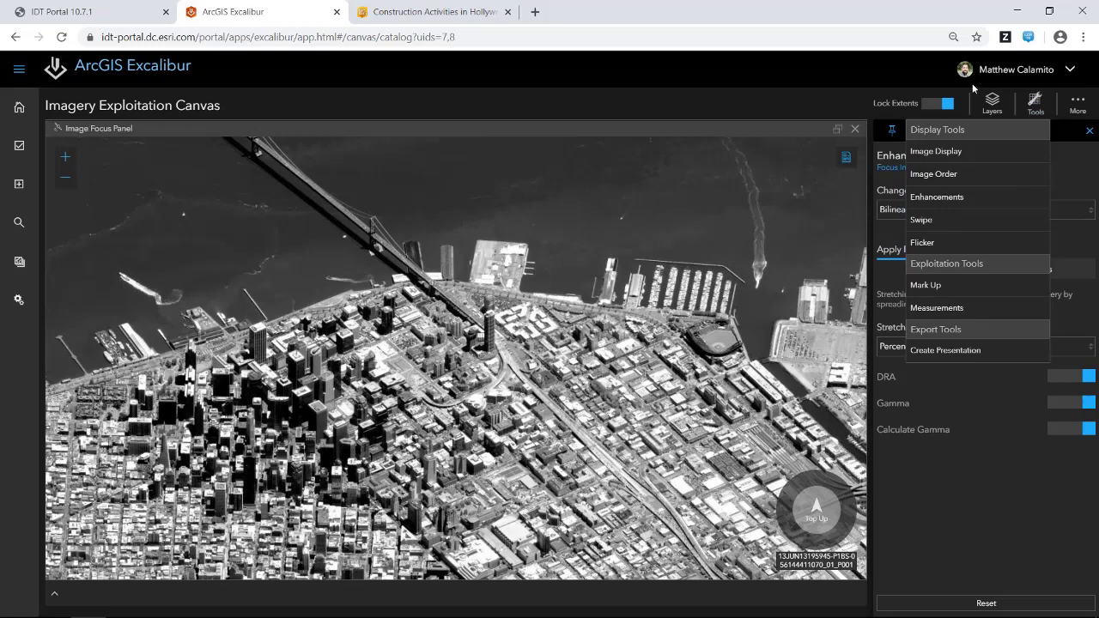
click(553, 269)
scroll(598, 247, down, 3)
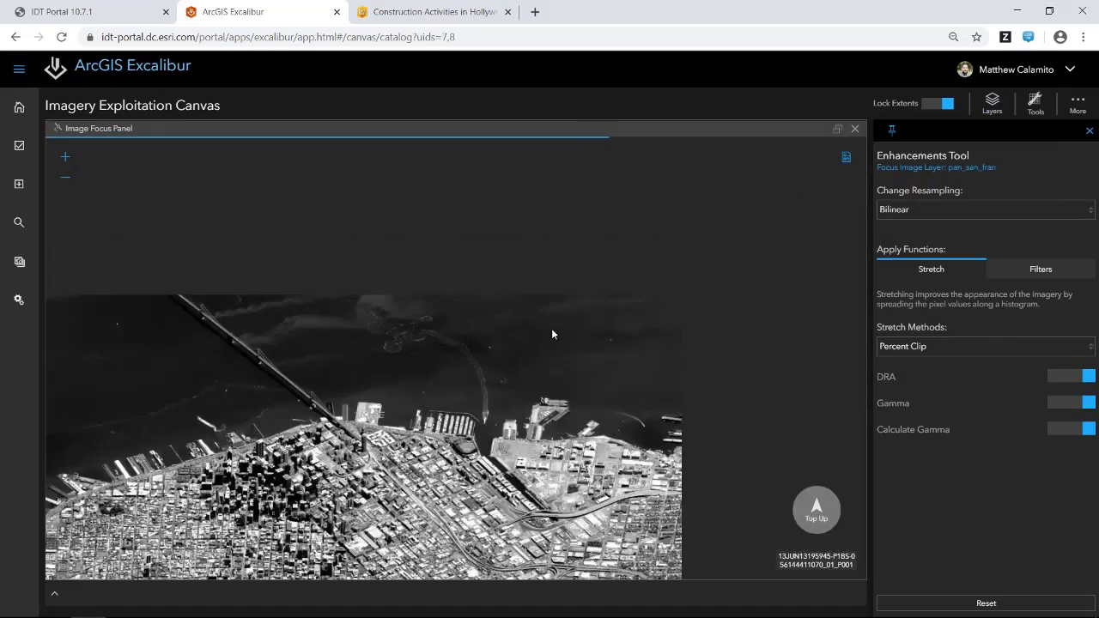
drag(673, 230, 417, 317)
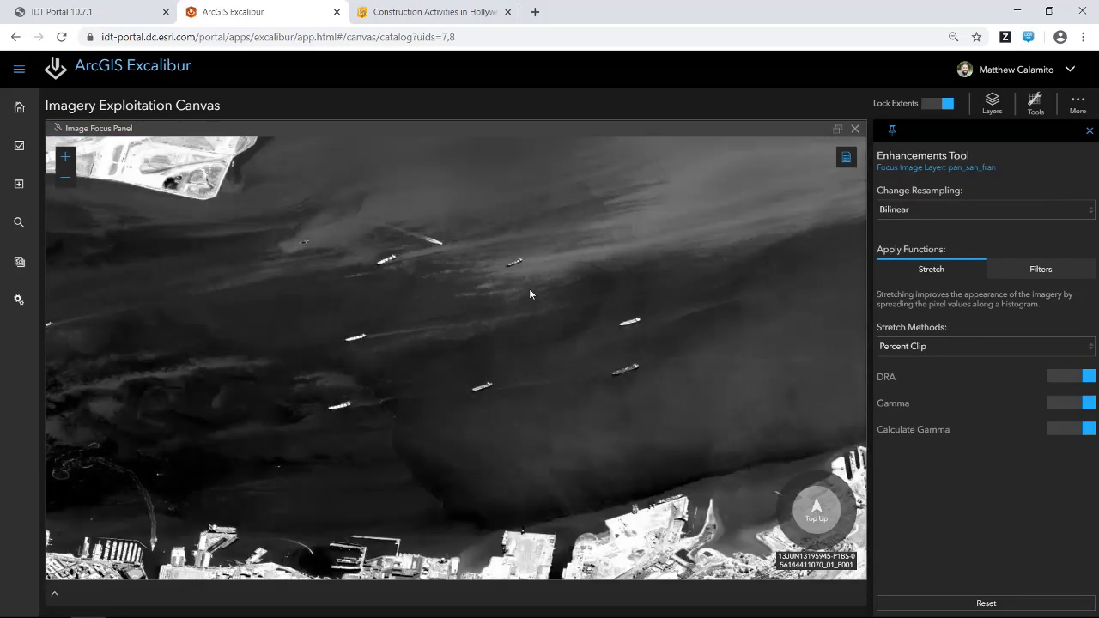
drag(530, 294, 493, 296)
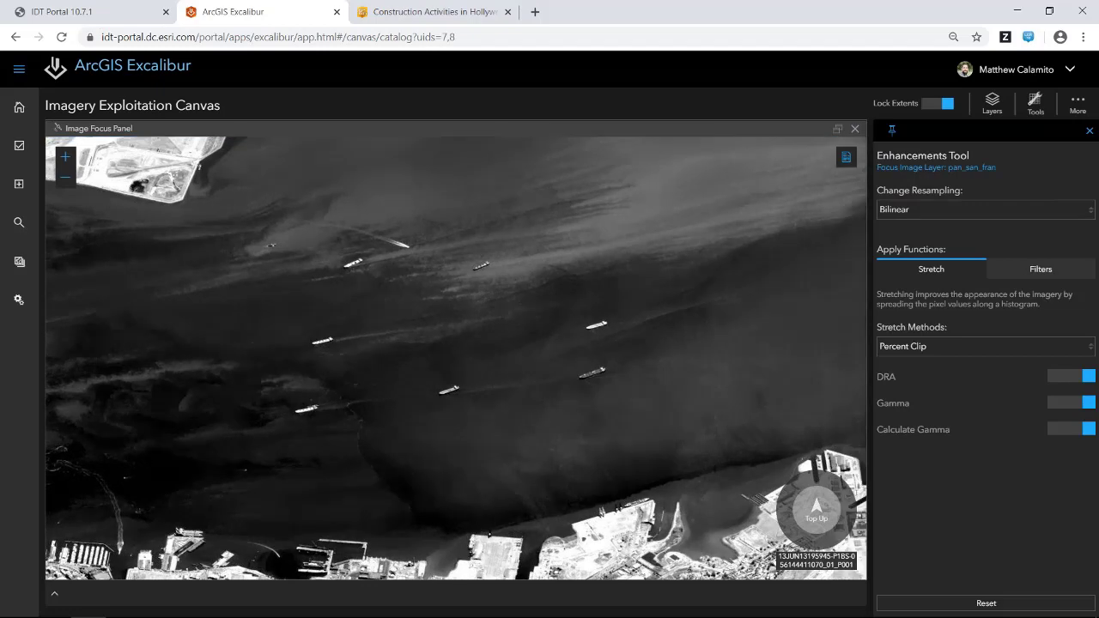
click(1035, 102)
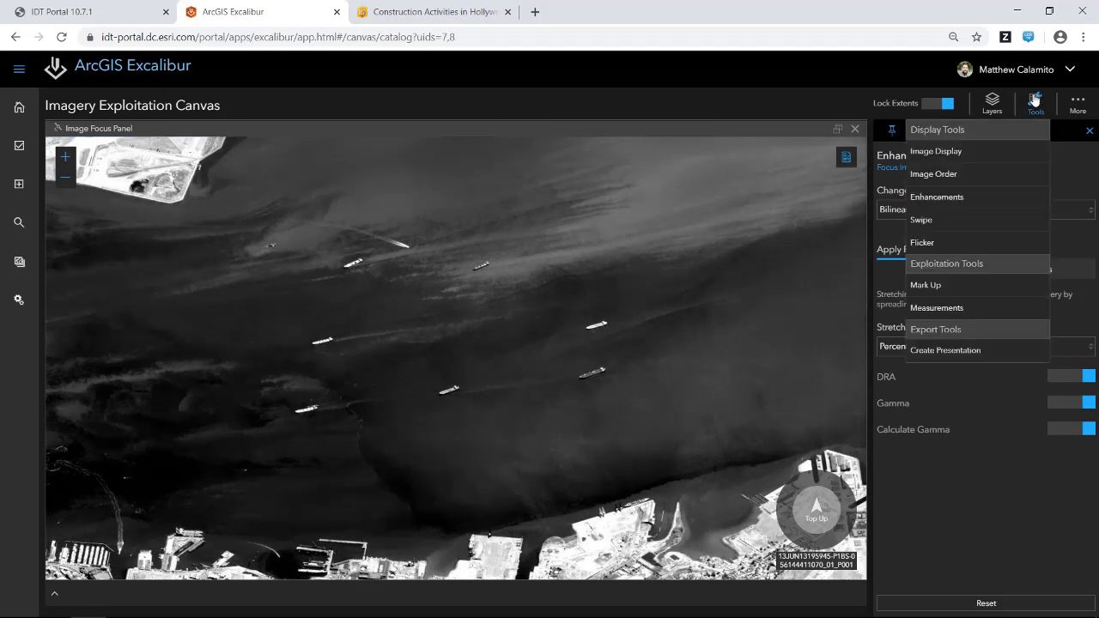
click(926, 284)
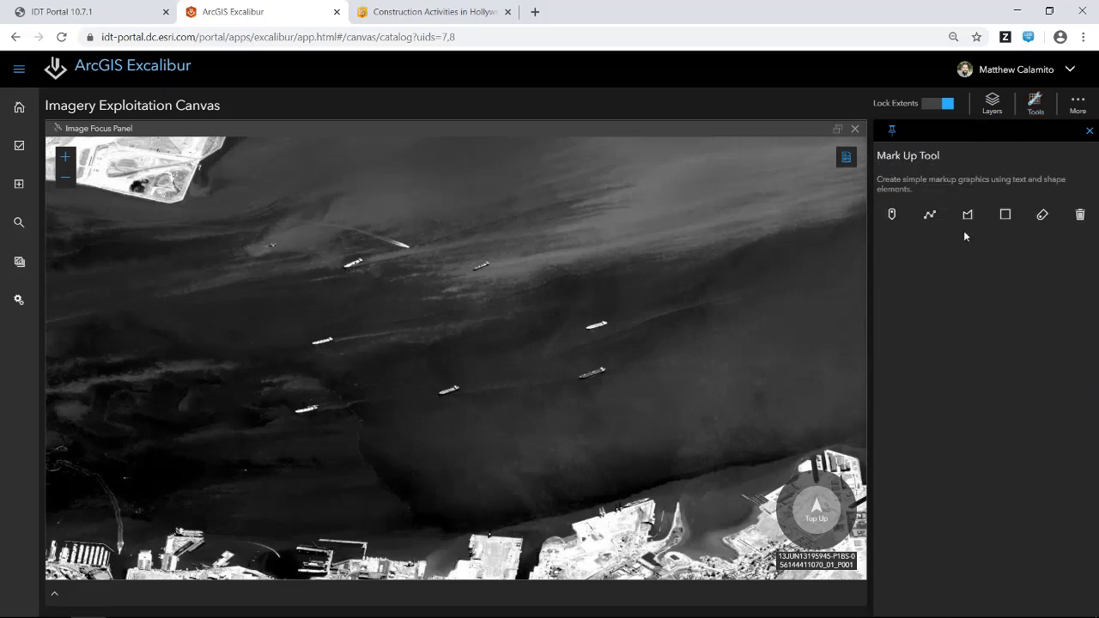
click(892, 225)
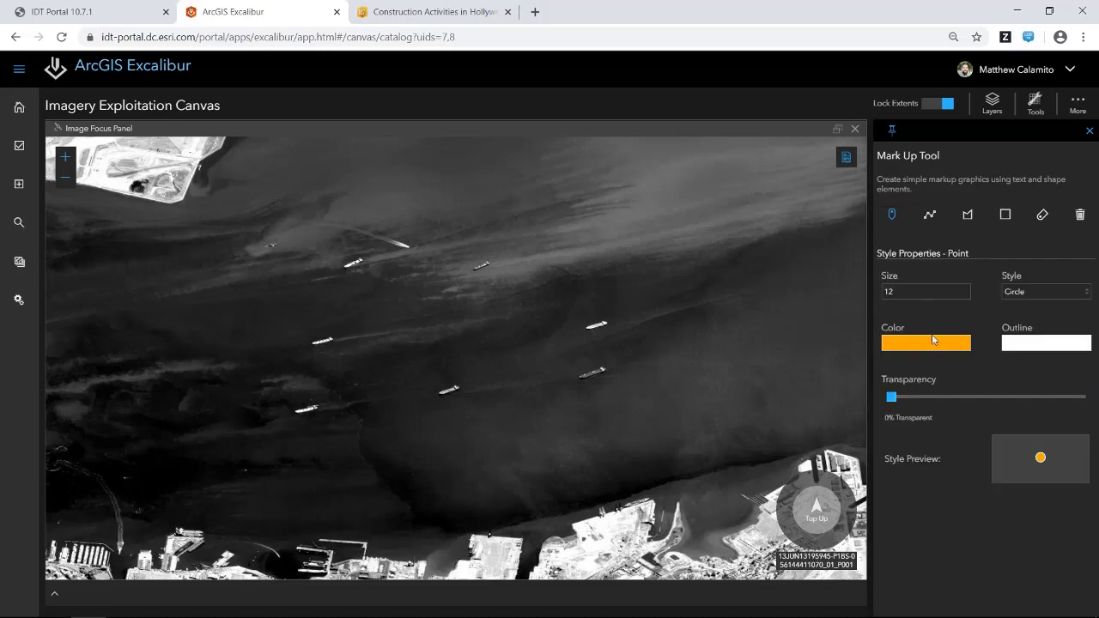
click(1027, 291)
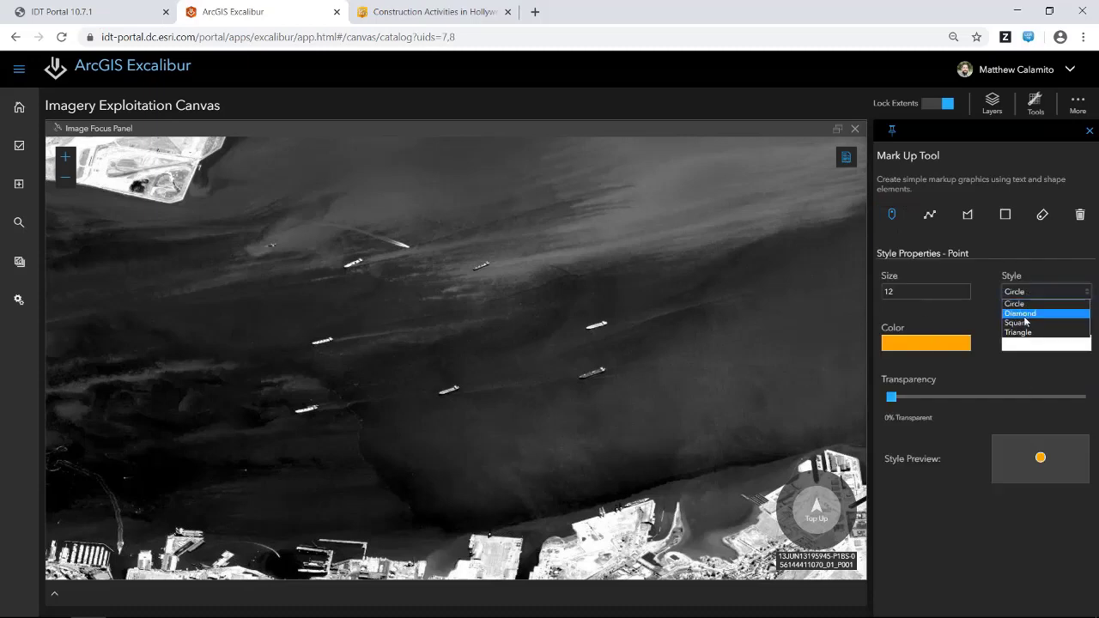
click(1023, 314)
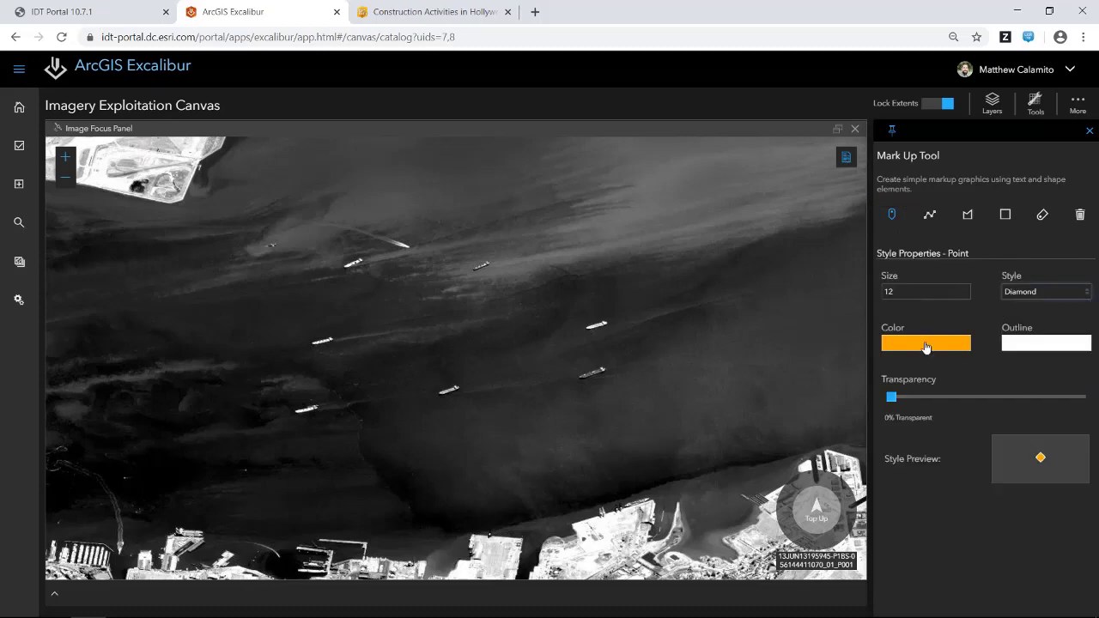
click(926, 347)
click(923, 378)
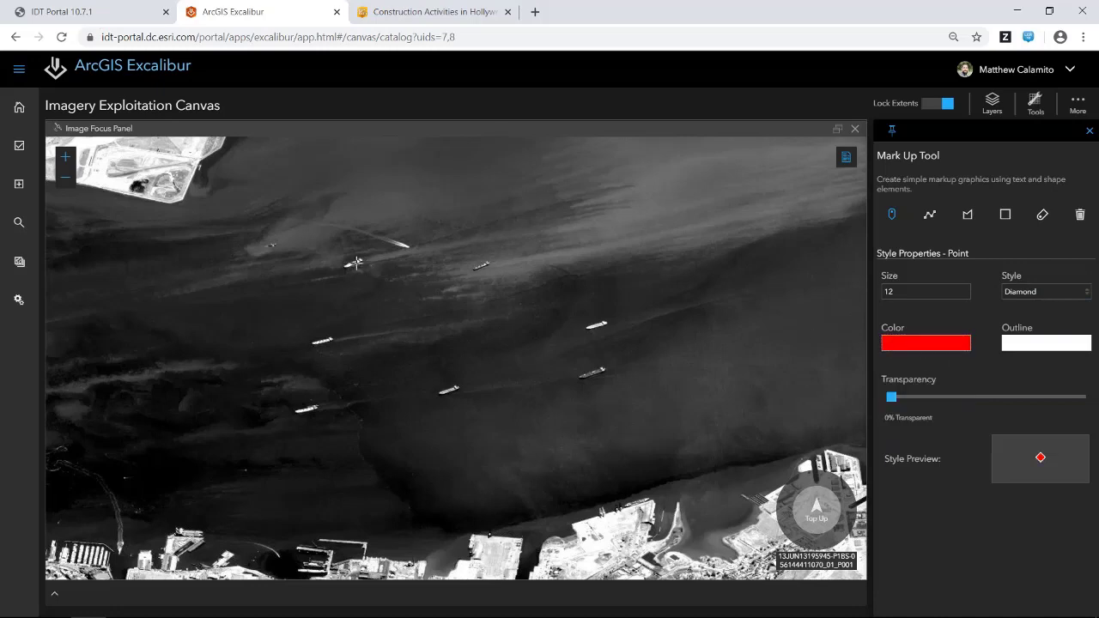
Place a second red diamond point on the vessel just below the one already marked
click(890, 219)
click(1022, 293)
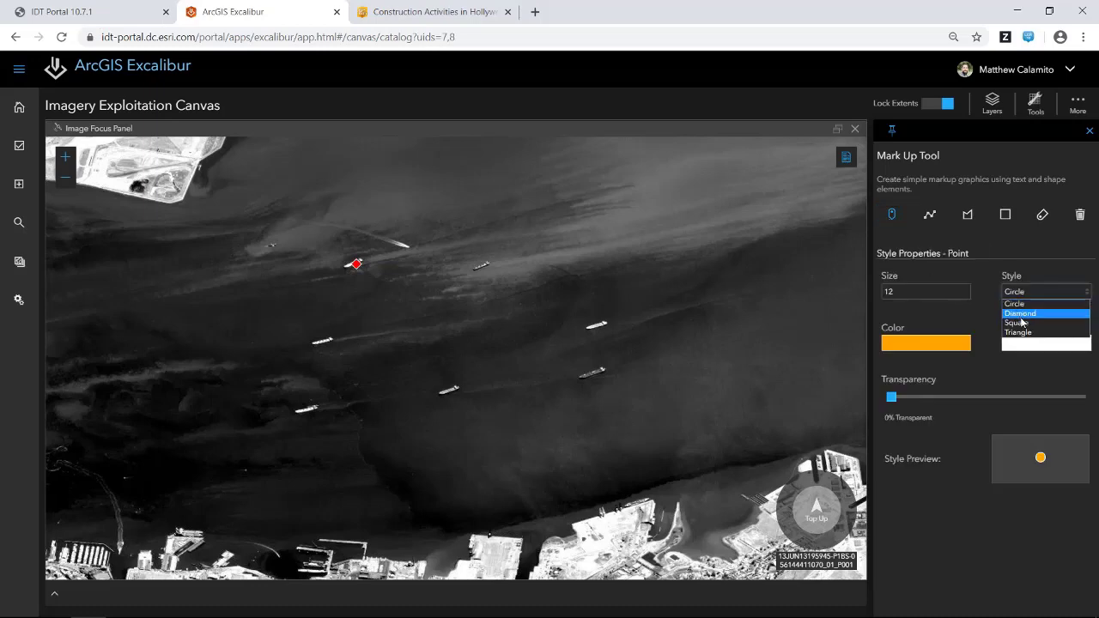
click(1021, 314)
click(953, 345)
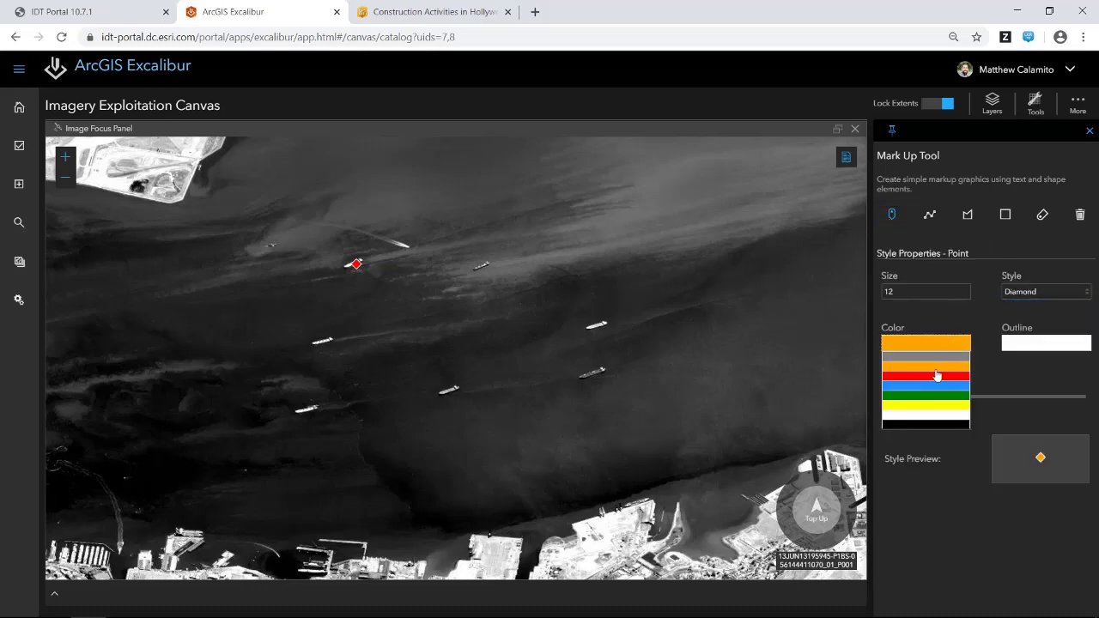
click(936, 375)
click(325, 341)
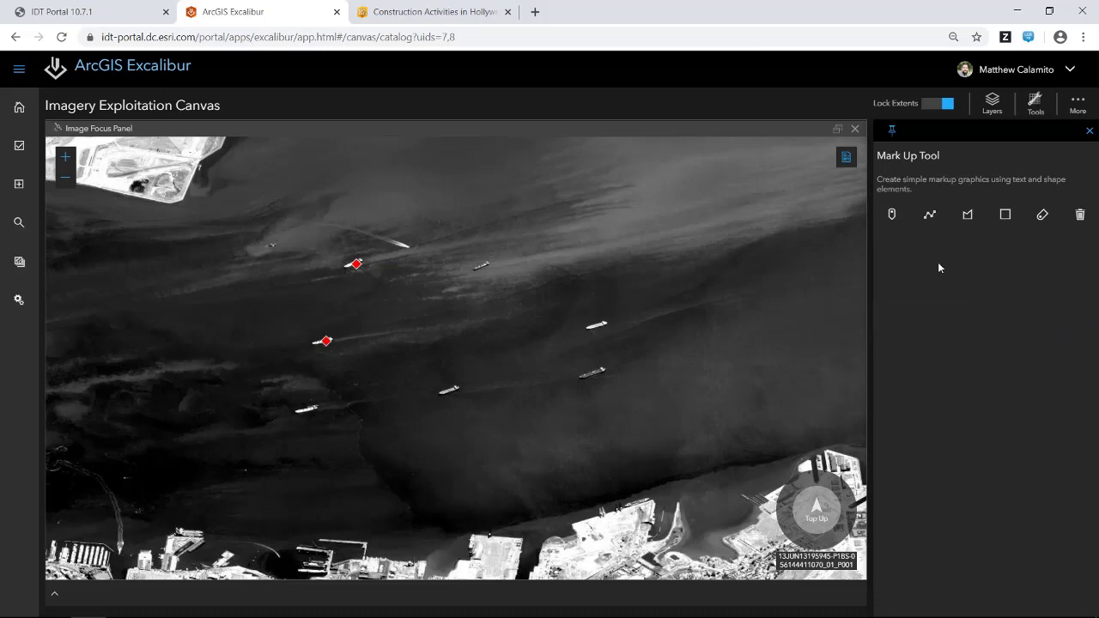
Place a third red diamond point on the vessel directly to the right of the first marked one
click(891, 215)
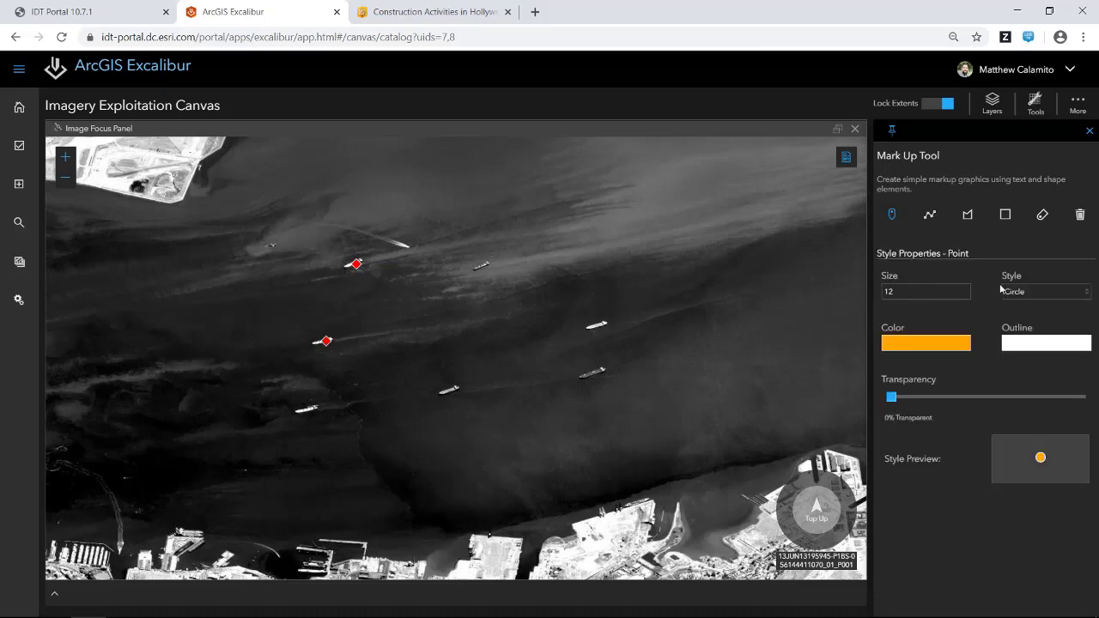
click(1022, 294)
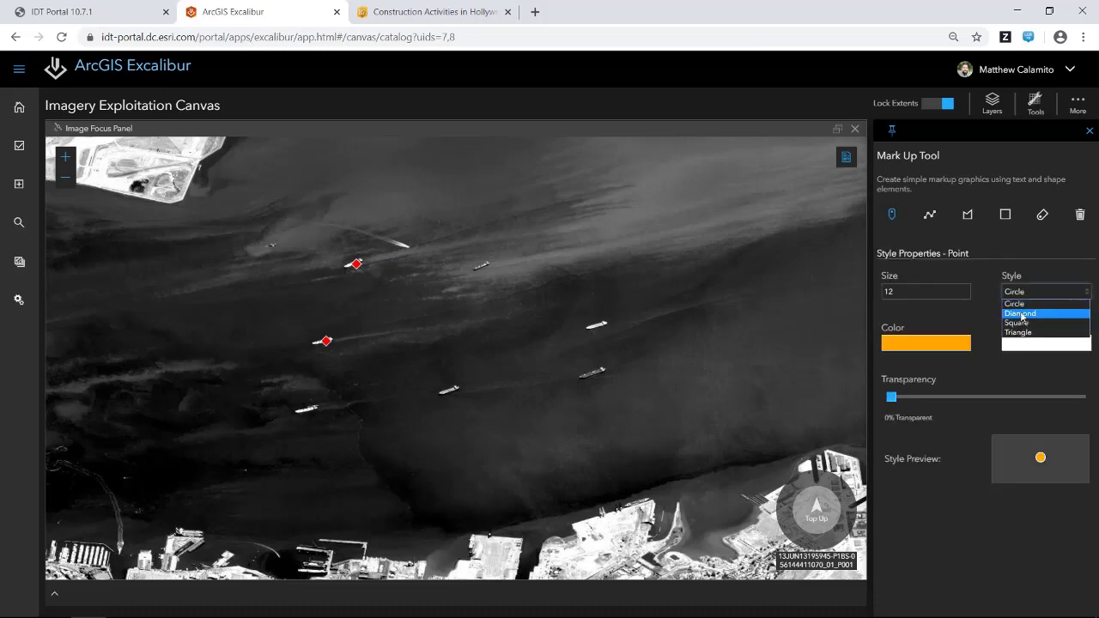
click(1022, 314)
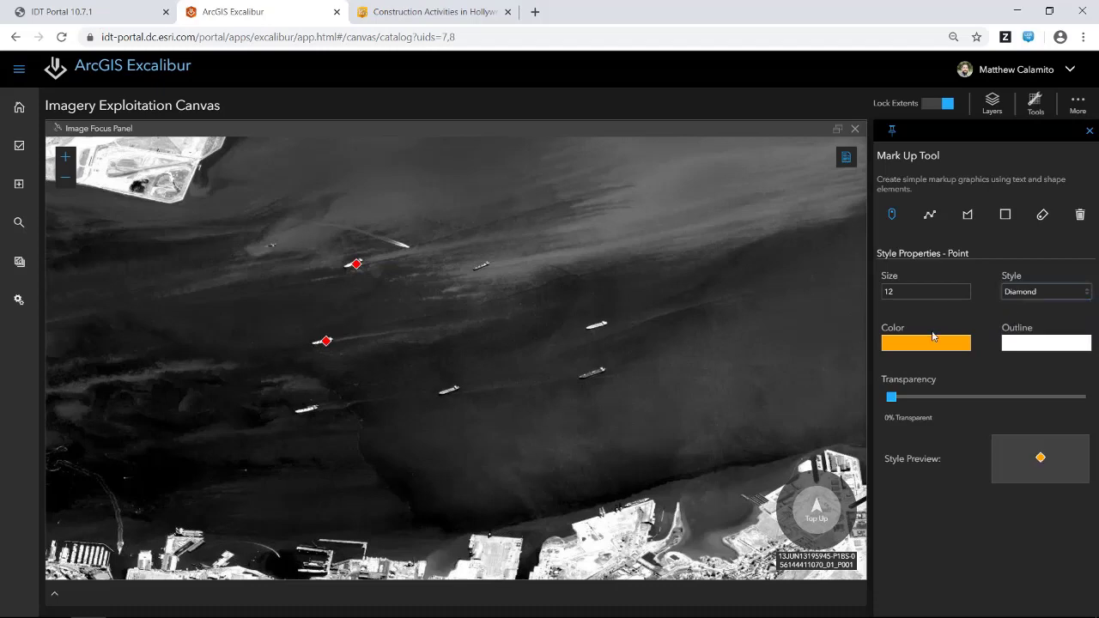
click(934, 343)
click(926, 375)
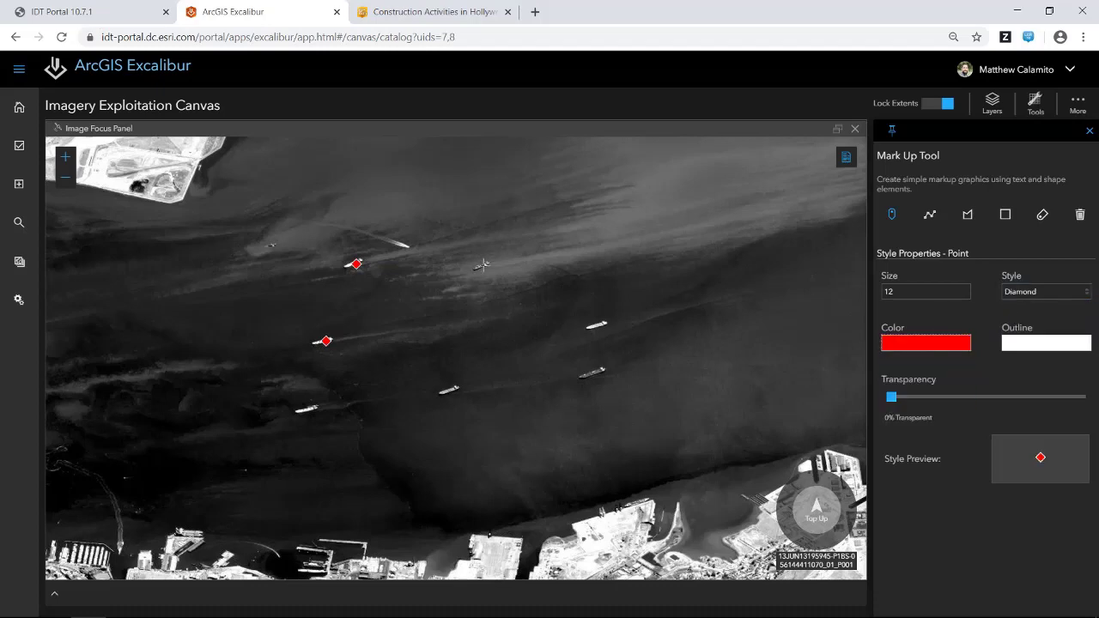
click(483, 267)
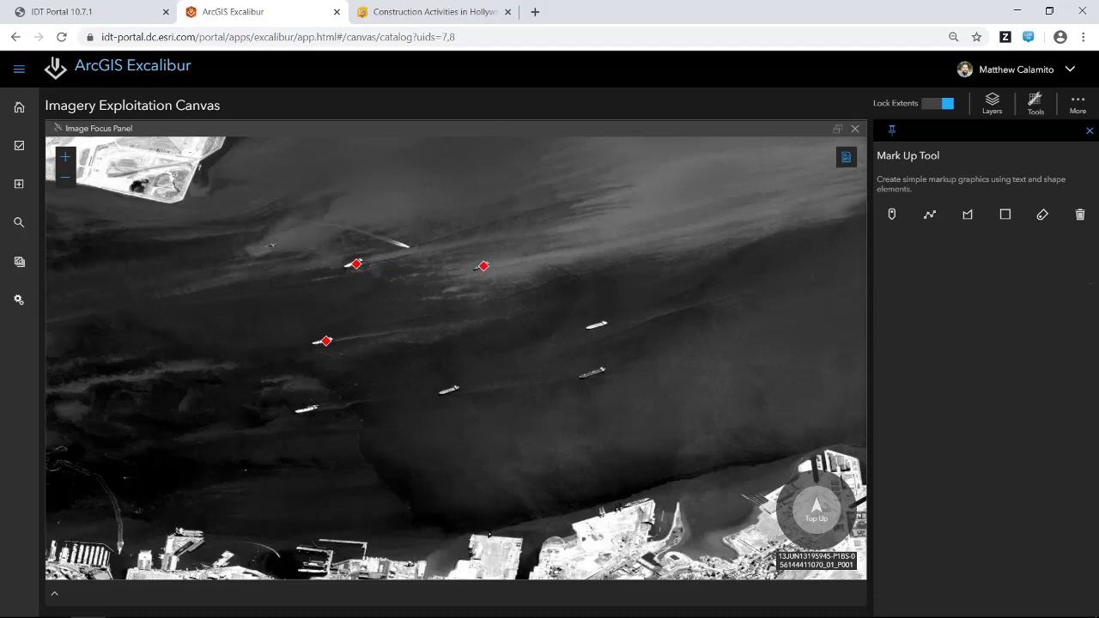
Draw a rectangle with a red outline around the three marked vessels
click(1005, 215)
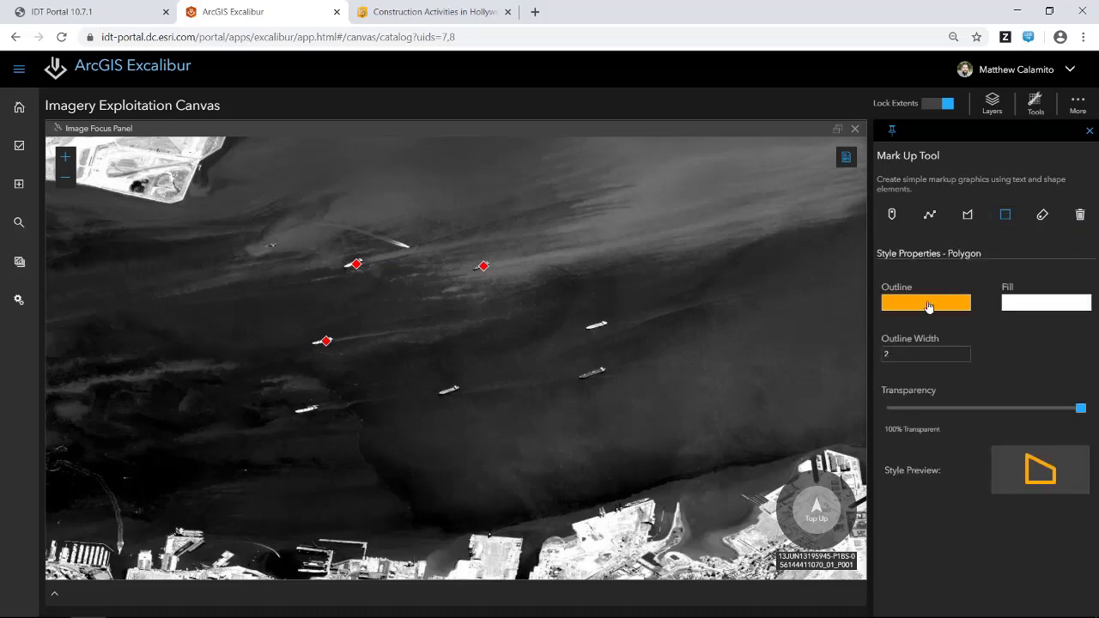
click(928, 307)
click(919, 340)
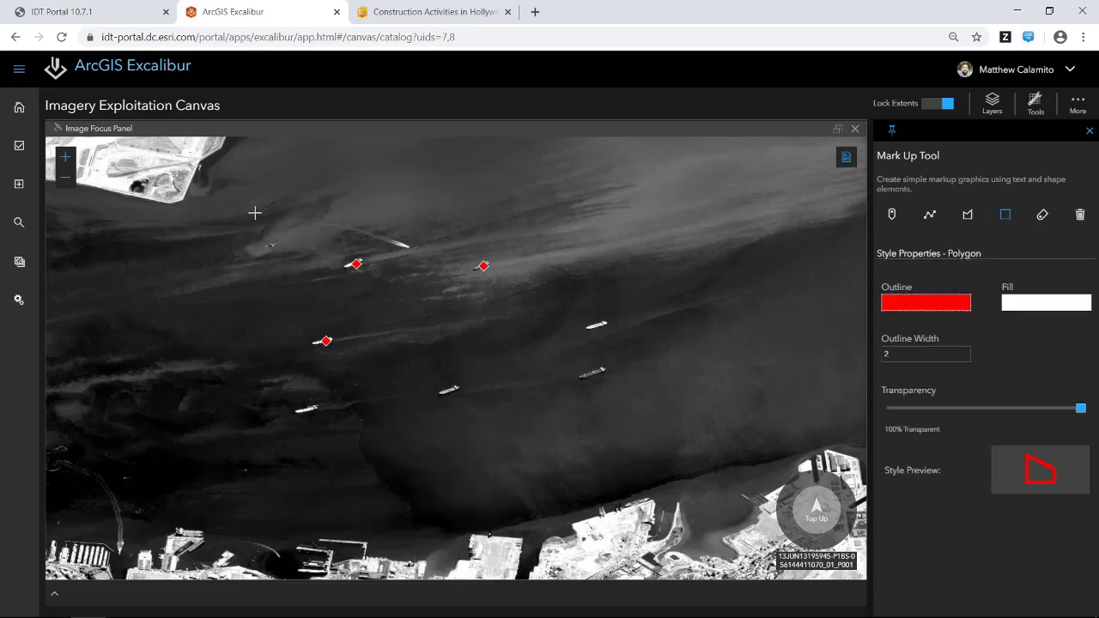
drag(244, 211, 483, 318)
drag(547, 360, 535, 369)
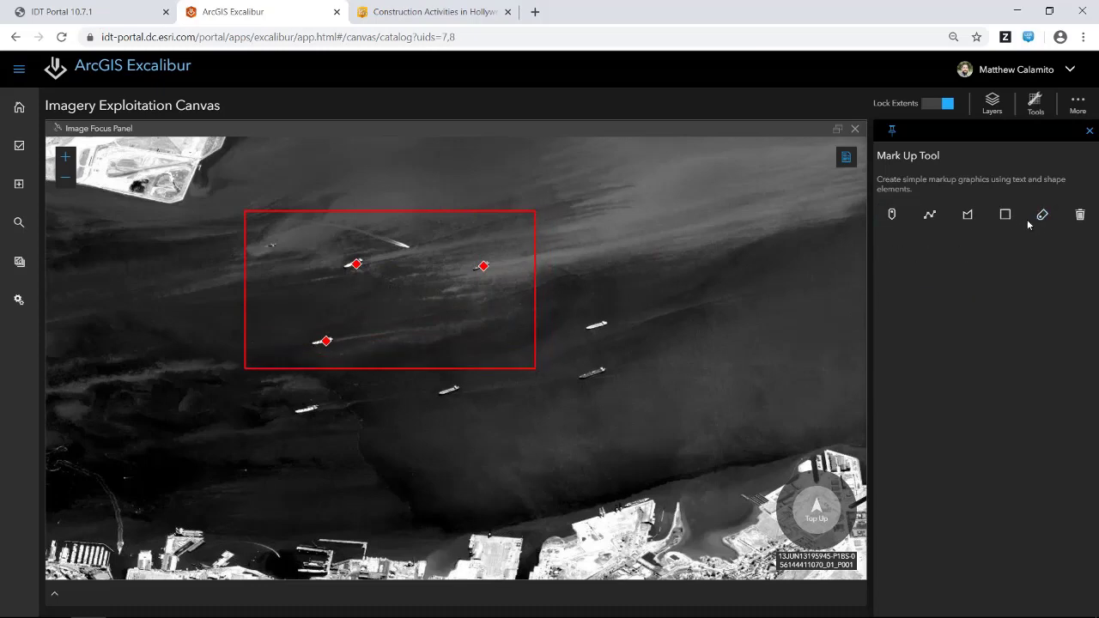
Draw a short orange leader line from the rectangle's right edge, sloping slightly upward to the right
click(929, 215)
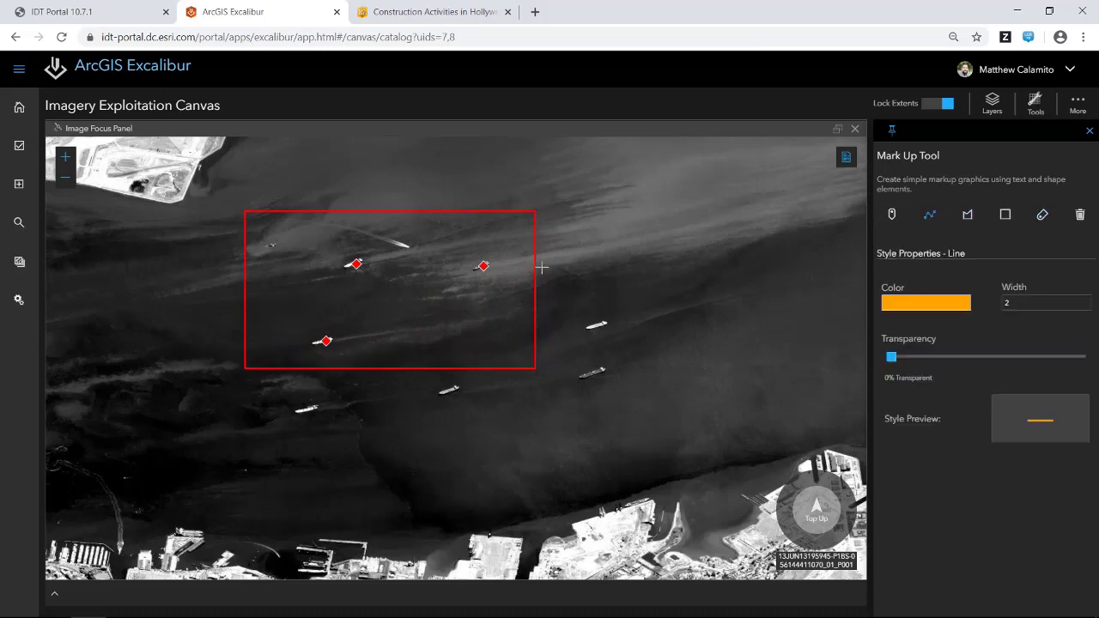
click(536, 269)
double_click(614, 249)
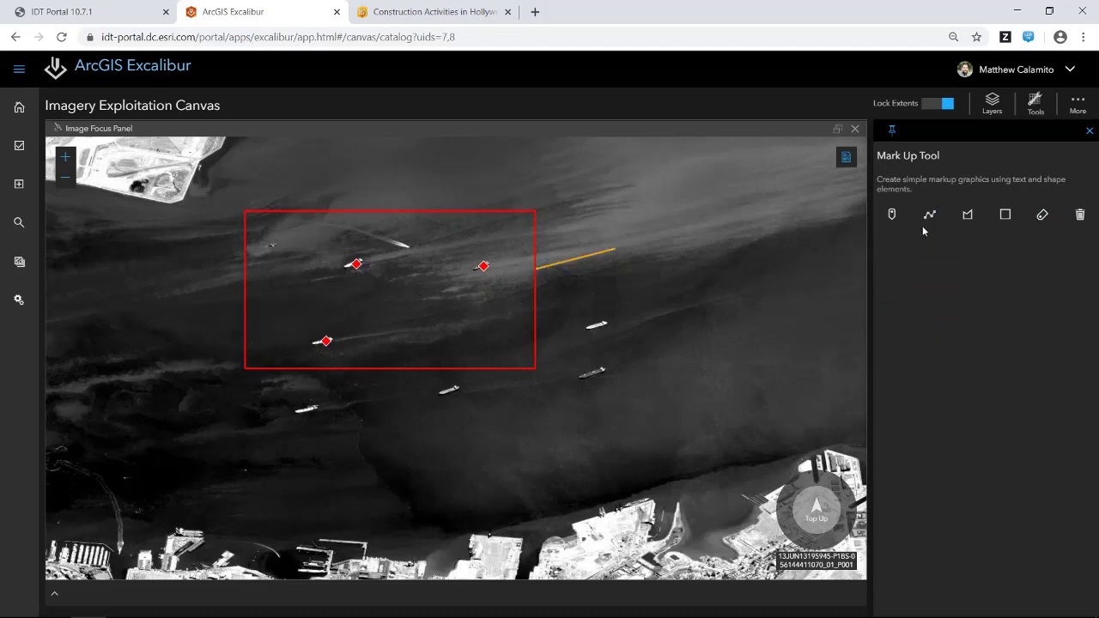
Add the text label "Vessel Activity" and move it just above the end of the orange leader line
click(891, 215)
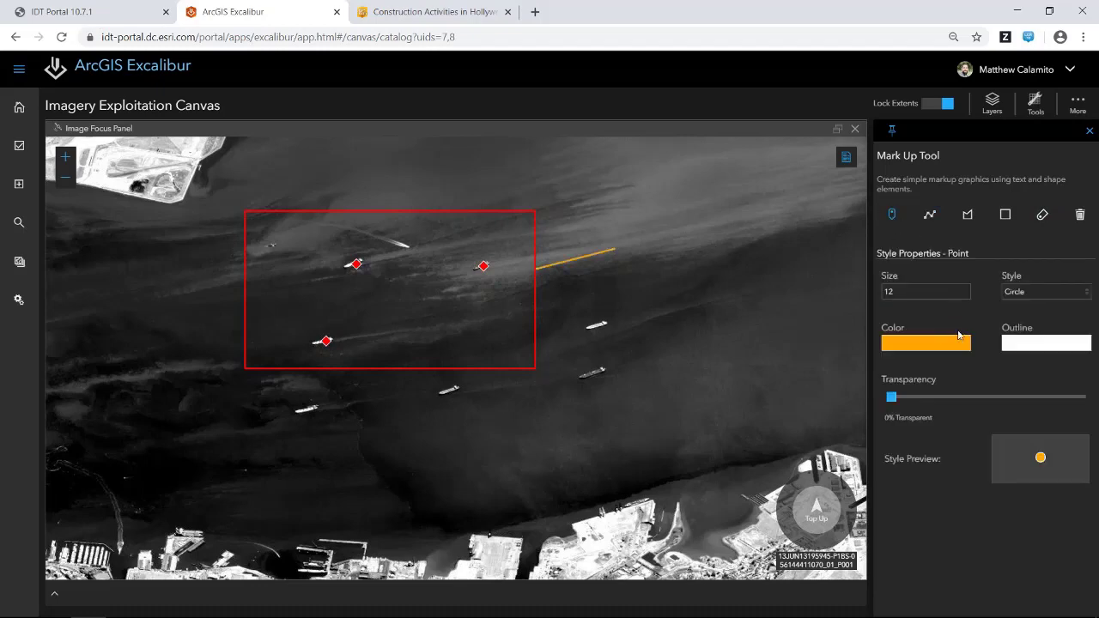
click(1042, 215)
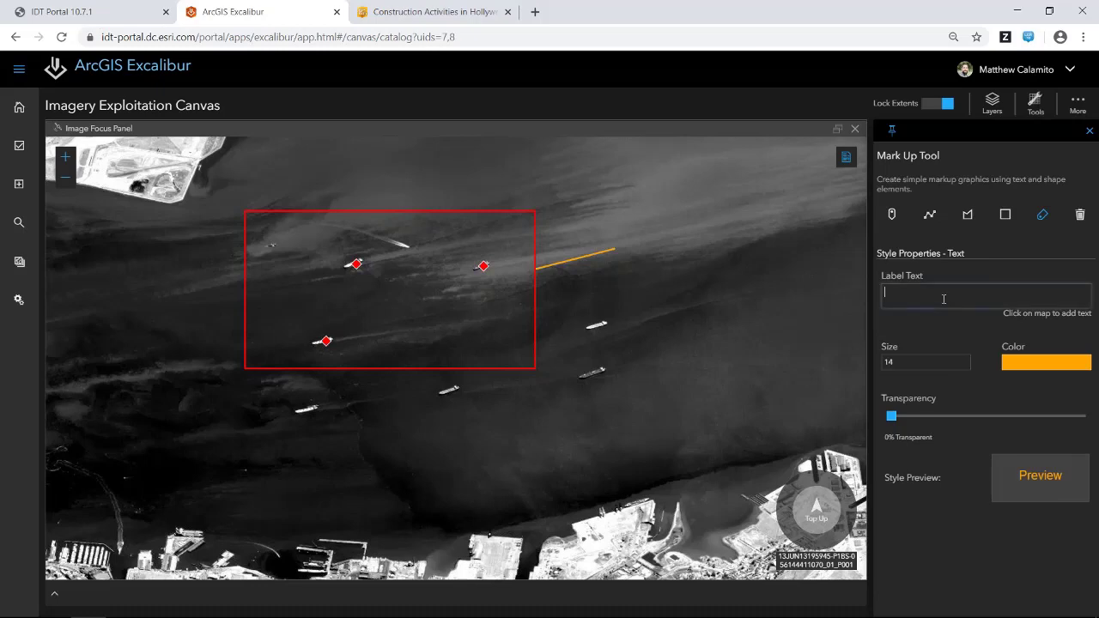
text(Vessel Activity)
click(633, 223)
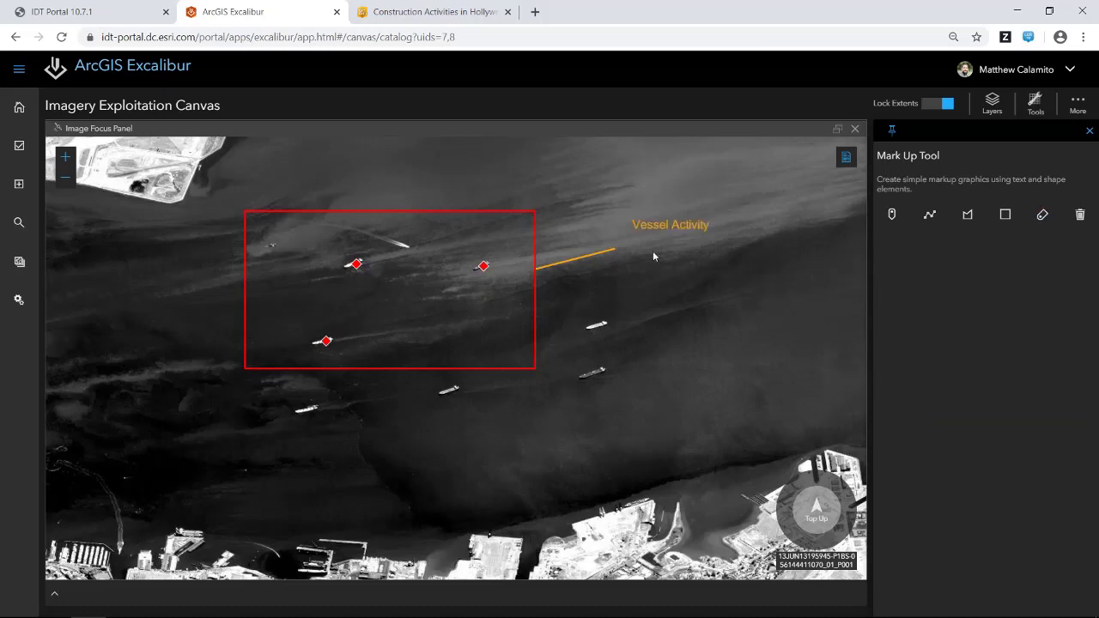
drag(648, 231, 580, 231)
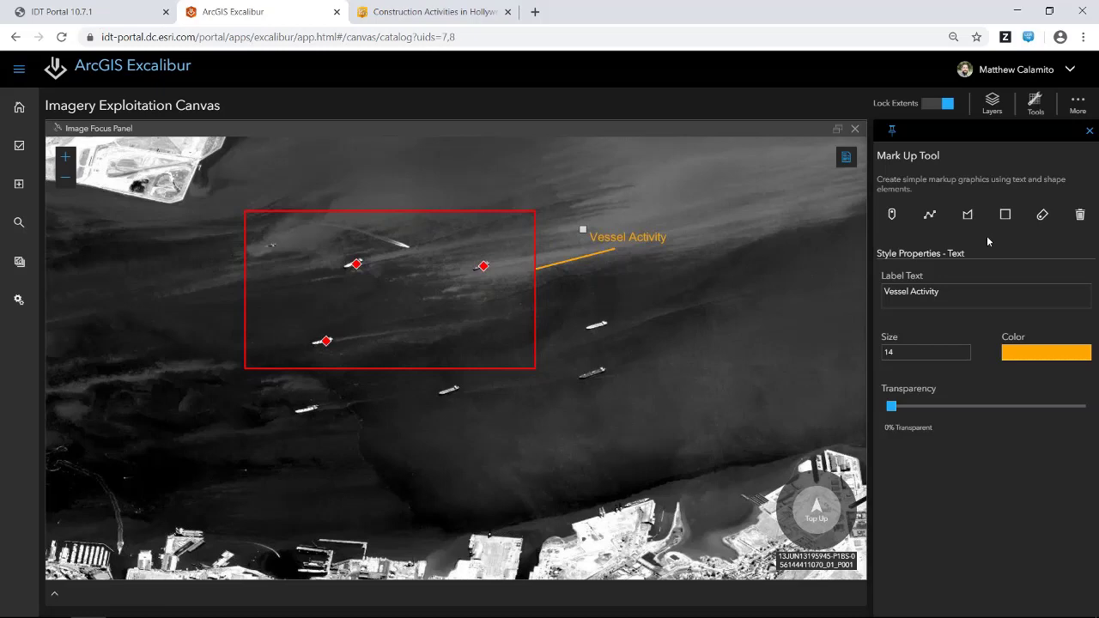
Create a presentation of the image panel named "Vessel Activity"
click(1035, 103)
click(946, 350)
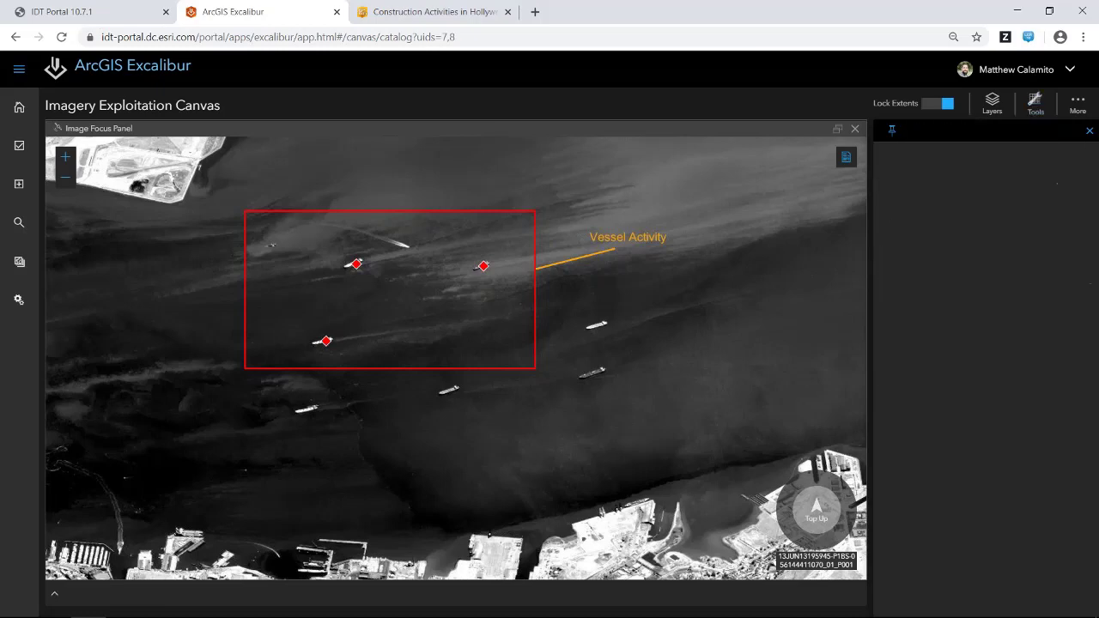
click(956, 285)
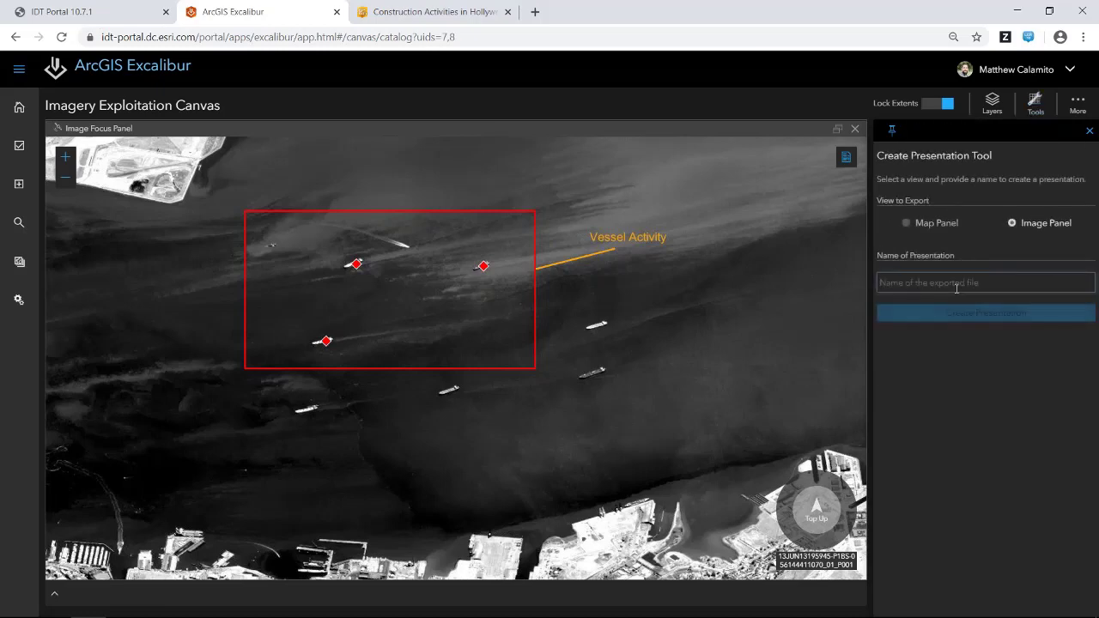
text(Vessel A)
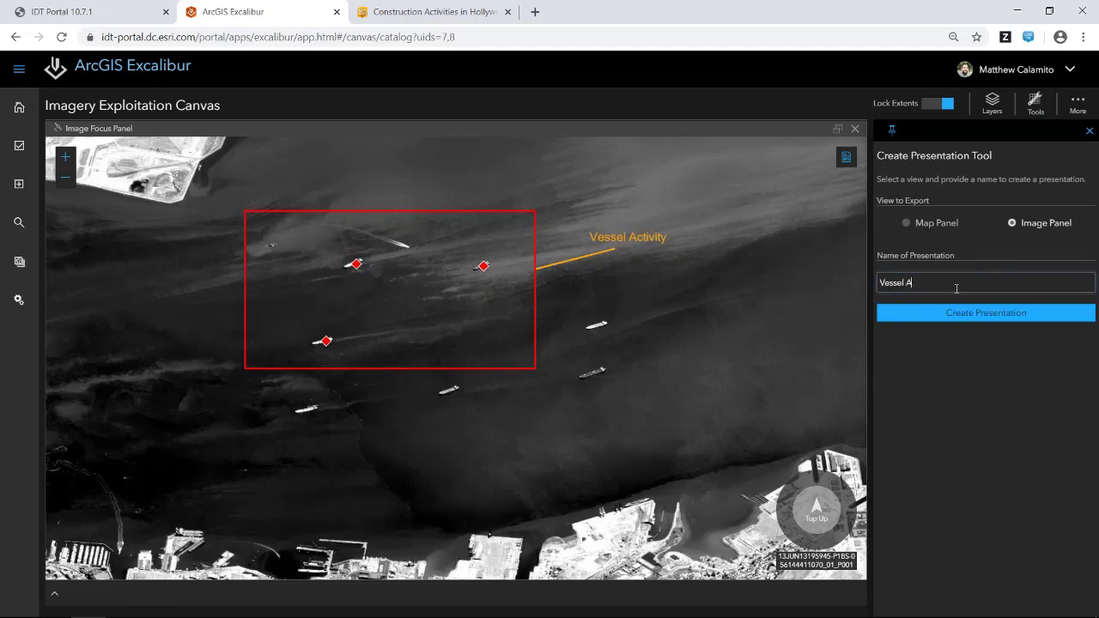
text(ctivity)
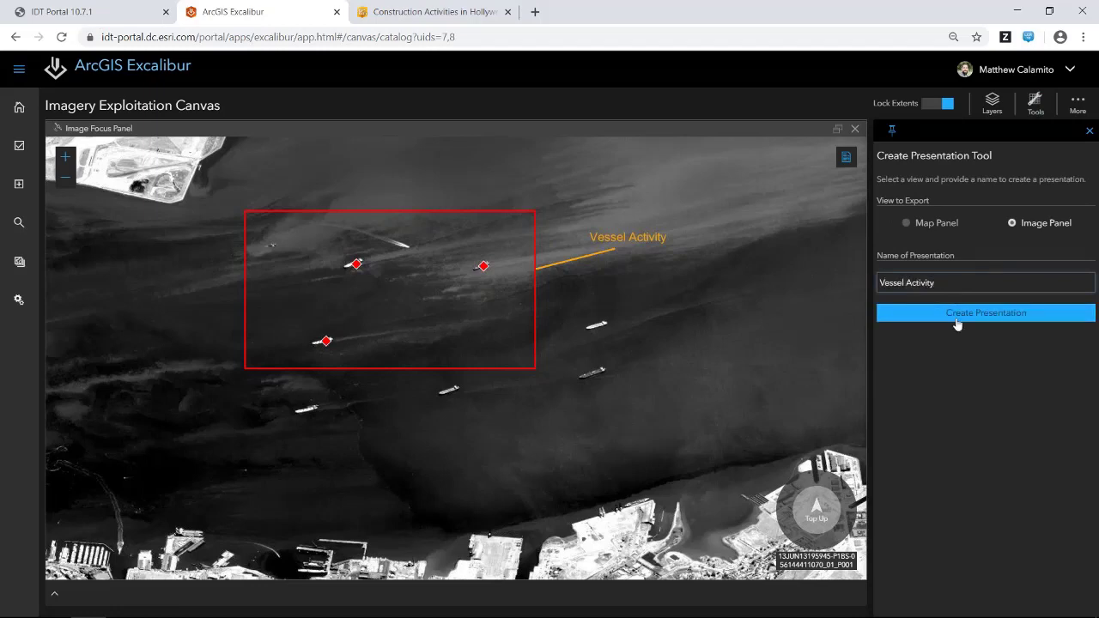
click(957, 323)
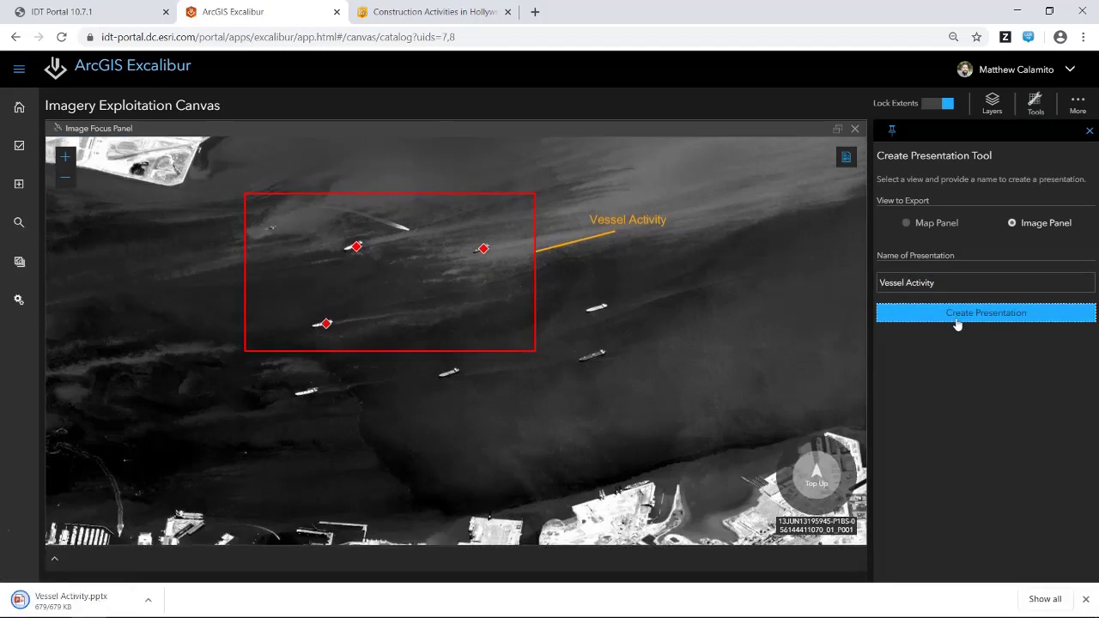
Open the exported Vessel Activity.pptx in PowerPoint and review the marked-up image slide
click(148, 600)
click(95, 601)
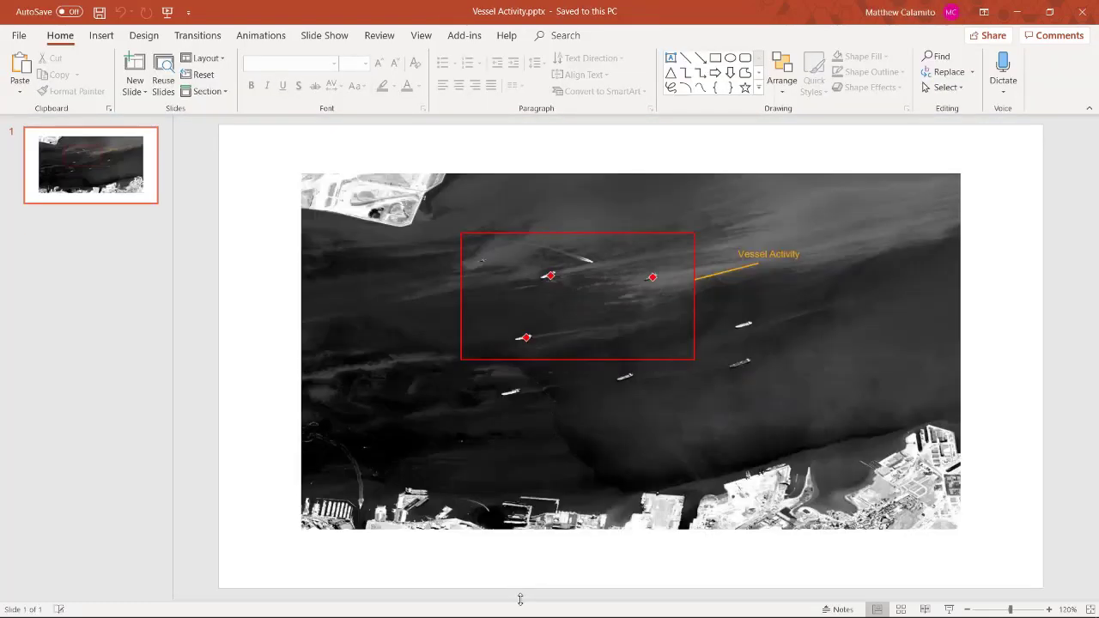
drag(520, 599, 552, 413)
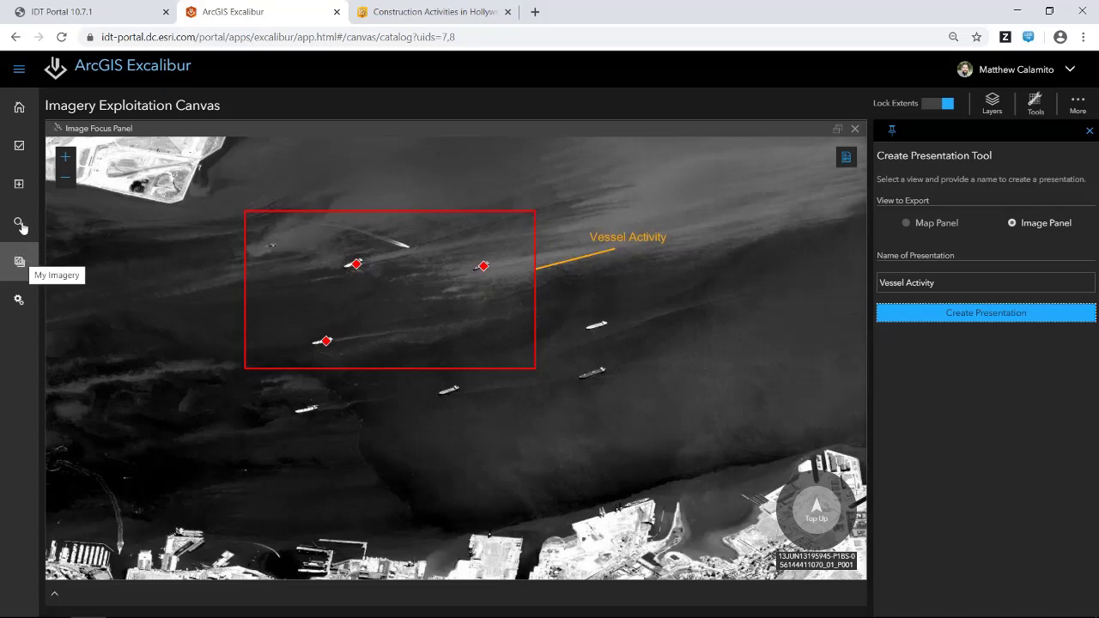
Connect the Corcoran CA imagery layer from the available imagery to the canvas and hide its image footprints
click(19, 265)
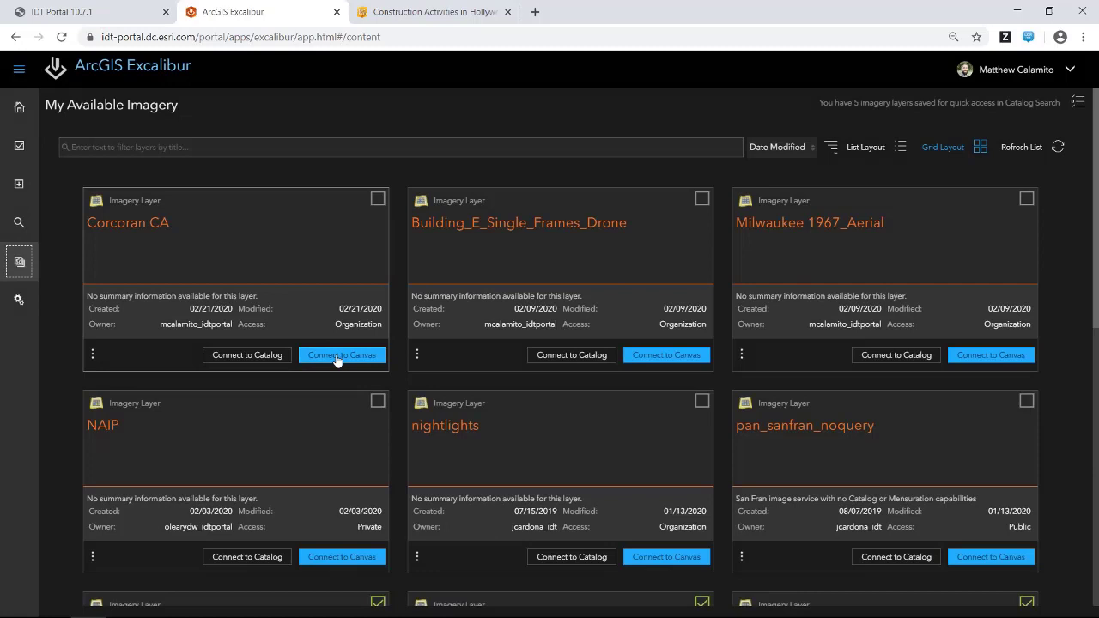
click(337, 357)
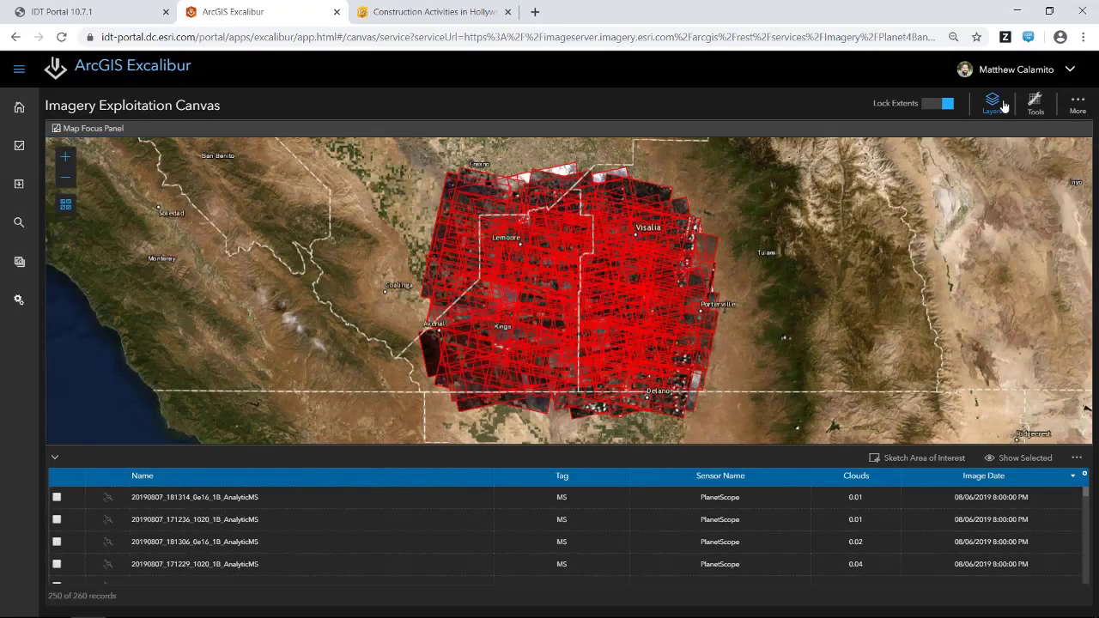
click(992, 109)
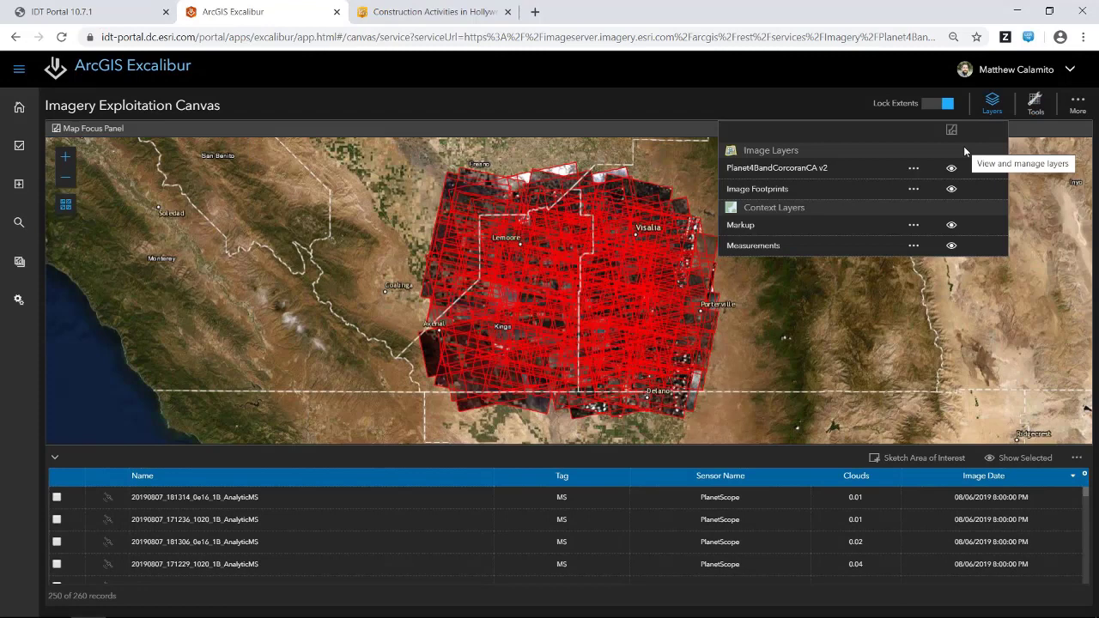
click(950, 190)
Pin the Image Display tool open and set the Corcoran layer's renderer to NDVI Colorized
click(1036, 103)
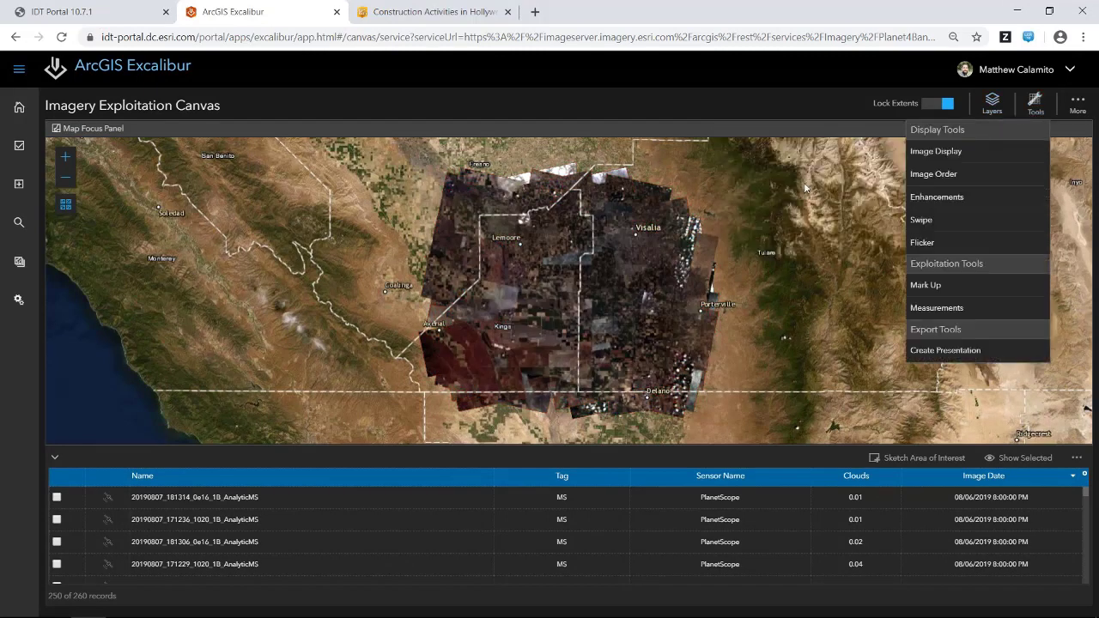
click(947, 153)
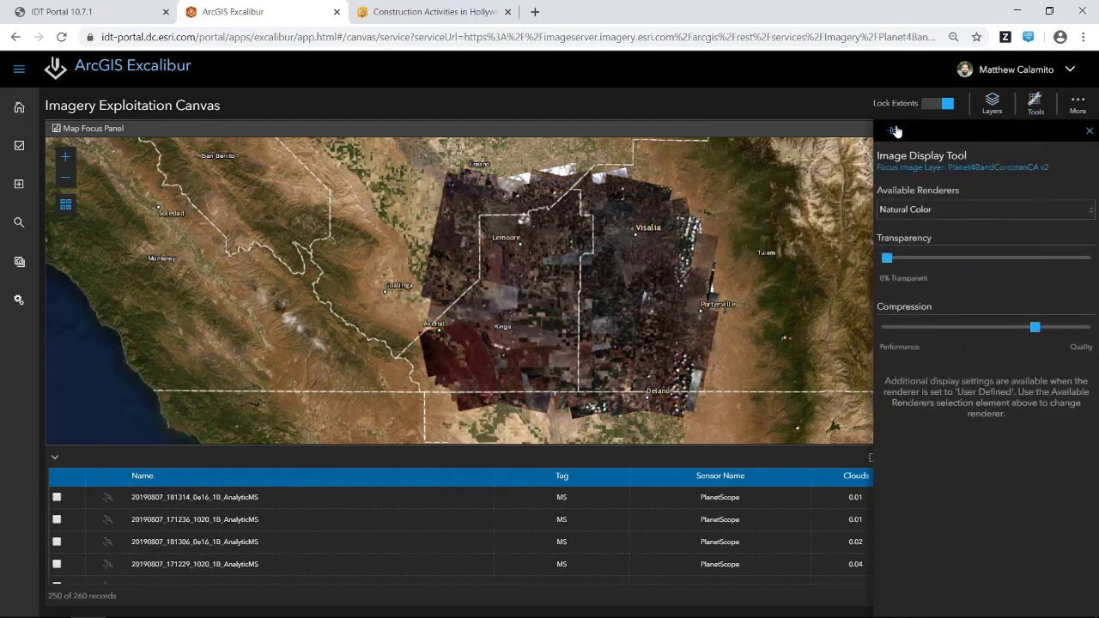
click(894, 133)
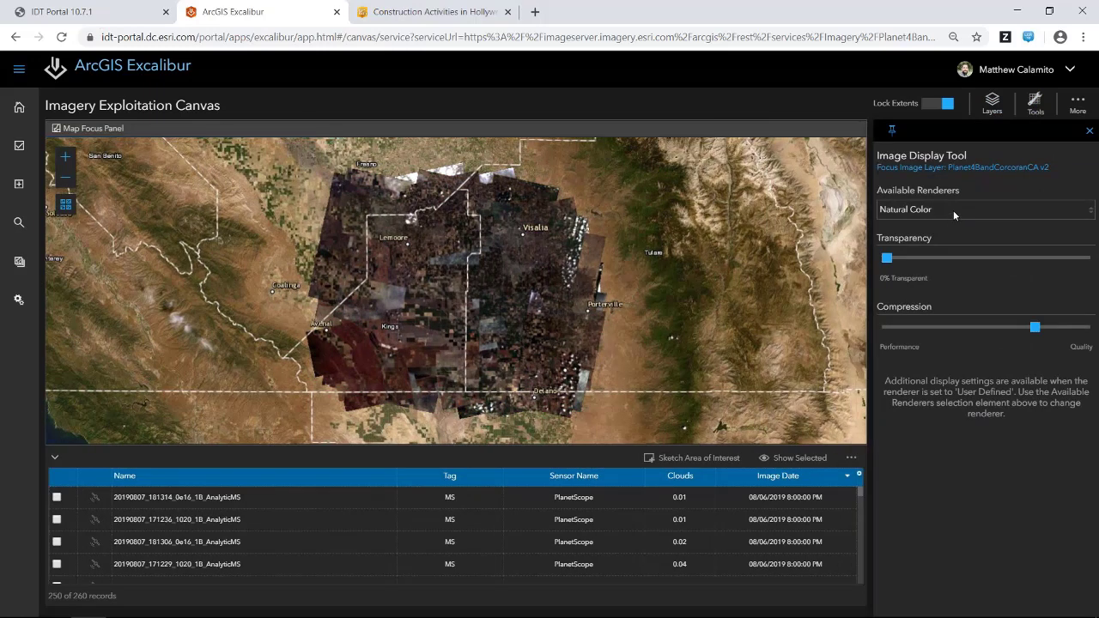
click(953, 214)
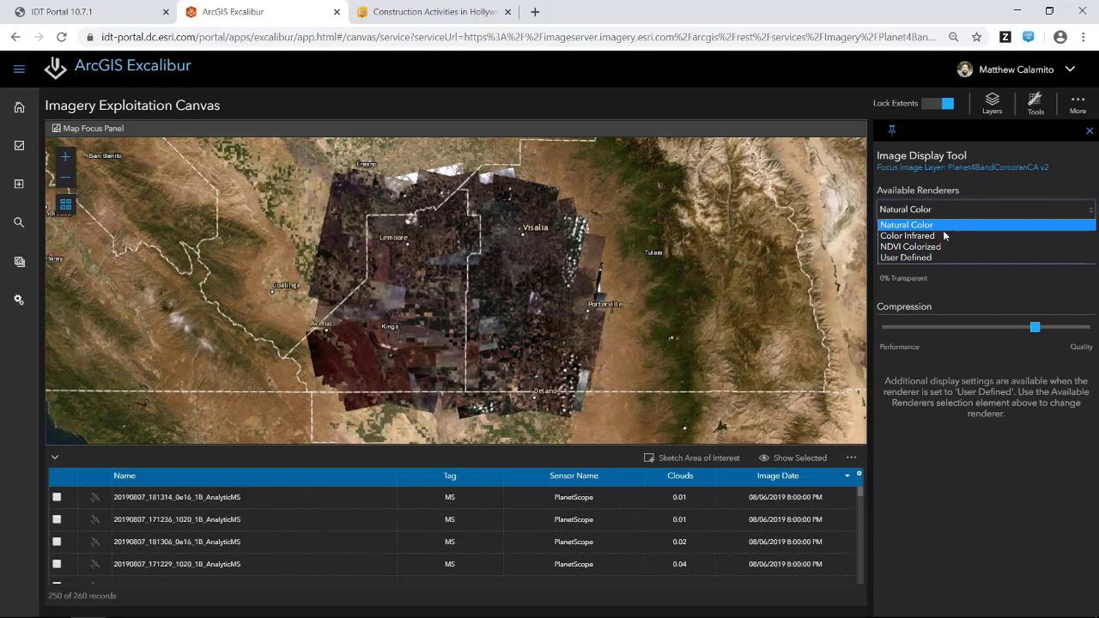
click(939, 245)
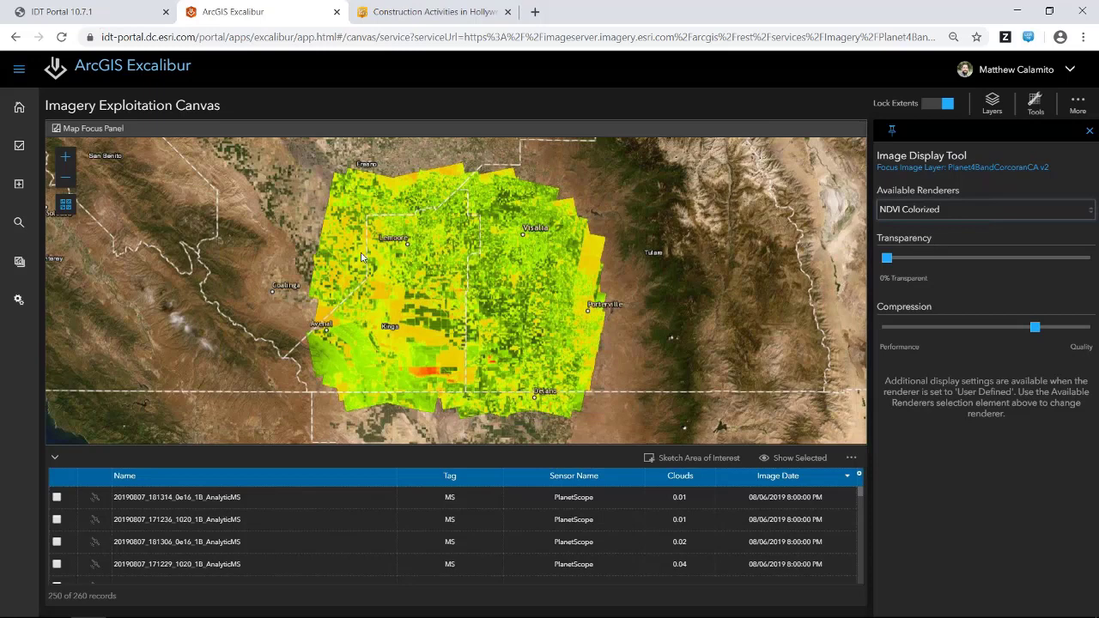
key(plus)
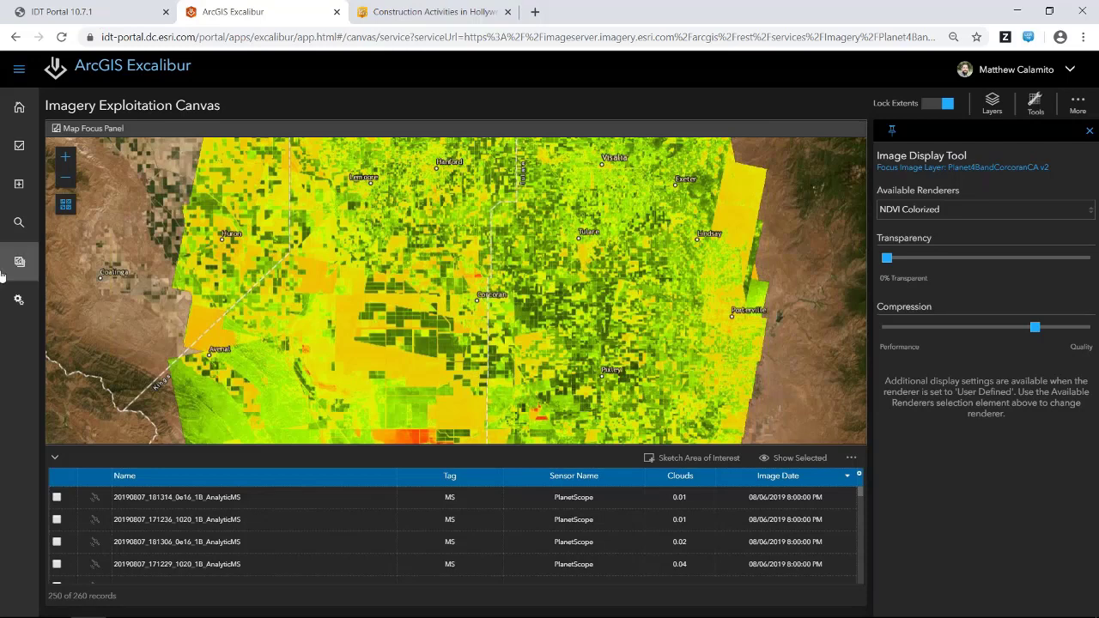
Open the Construction Activity in Hollywood CA project from the imagery projects list
click(21, 109)
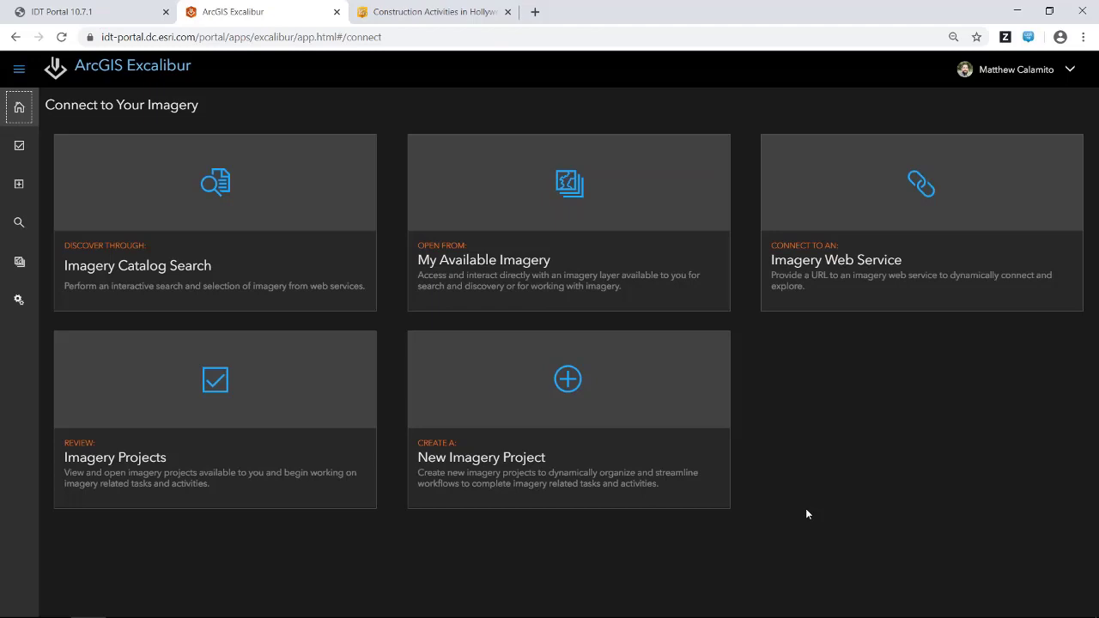
click(165, 432)
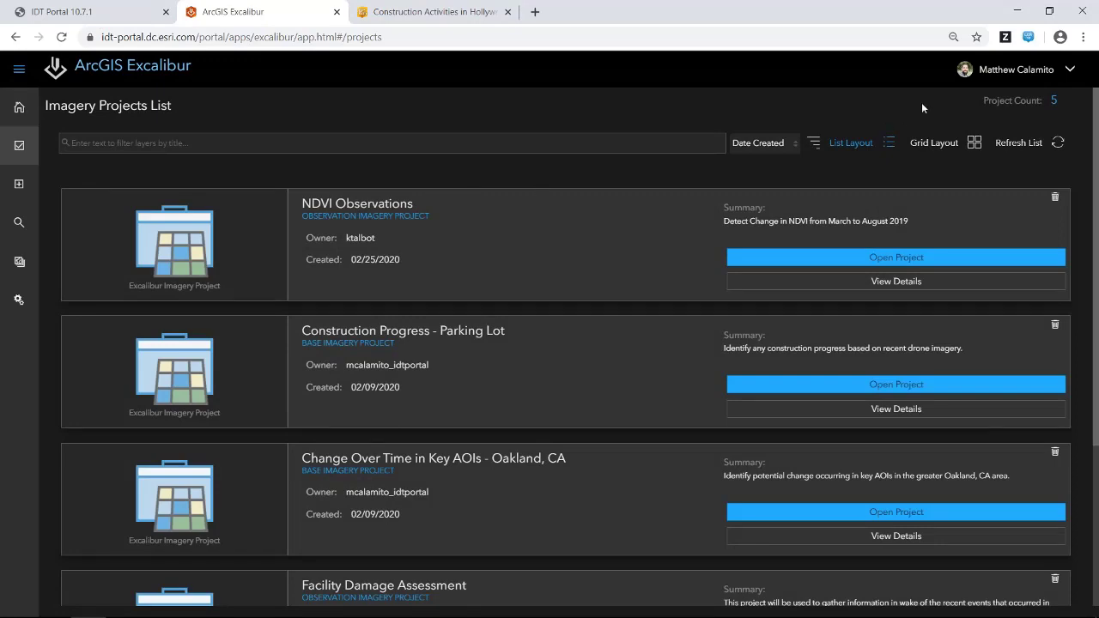
scroll(464, 371, down, 3)
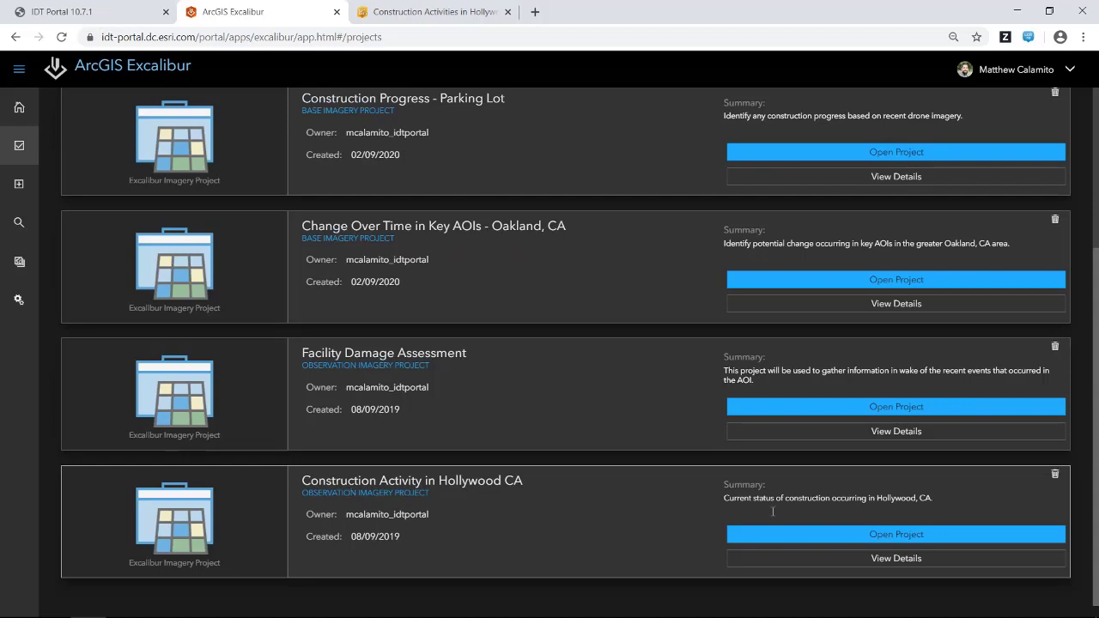
click(874, 539)
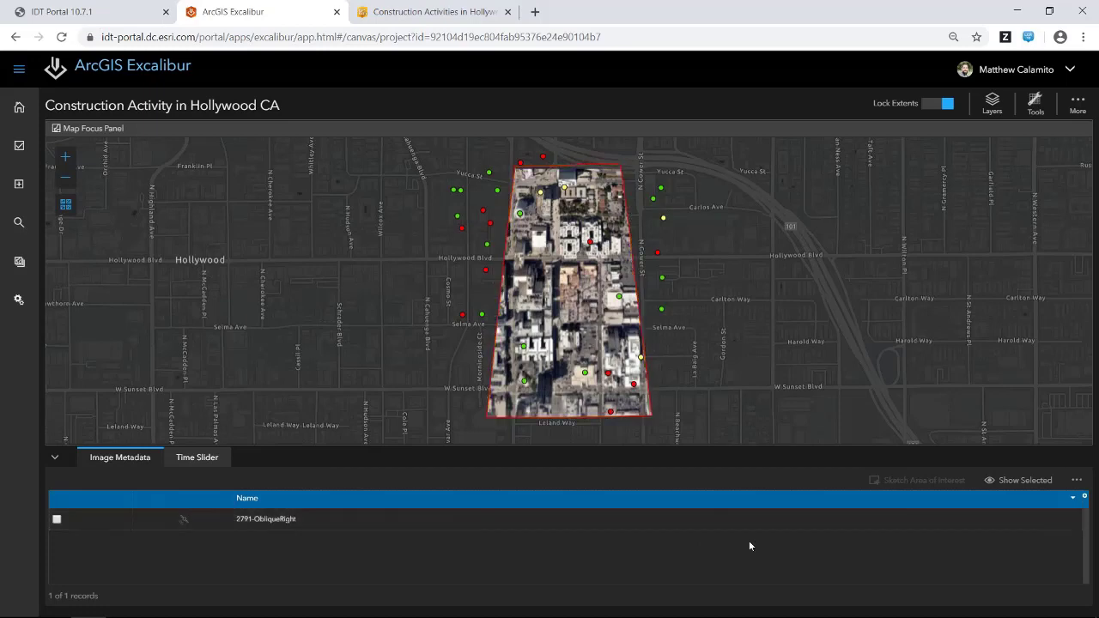
Examine the project's time slider for the observation layers, returning to the image metadata
click(194, 464)
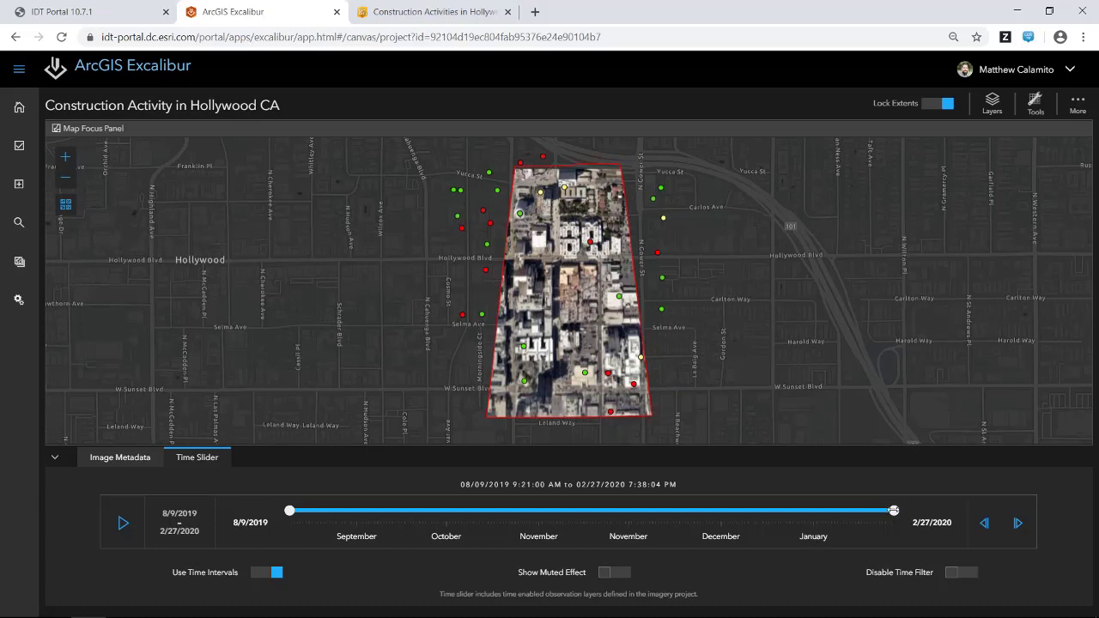
drag(894, 510, 919, 522)
click(123, 457)
Display the project's analyst instructions and keep them pinned beside the map
click(1037, 103)
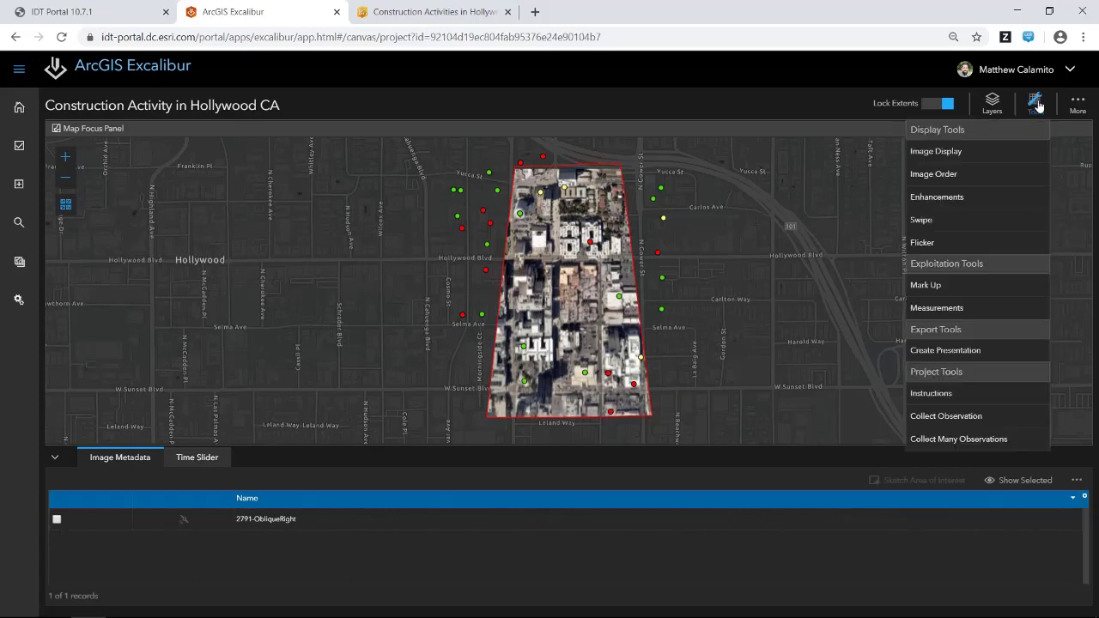
click(932, 394)
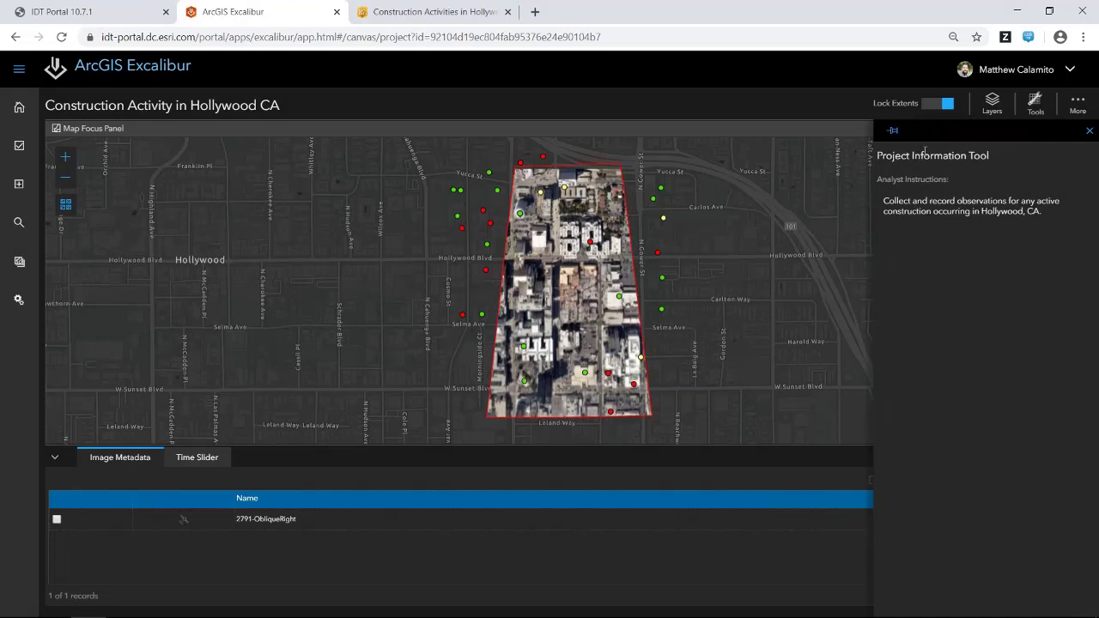
click(893, 133)
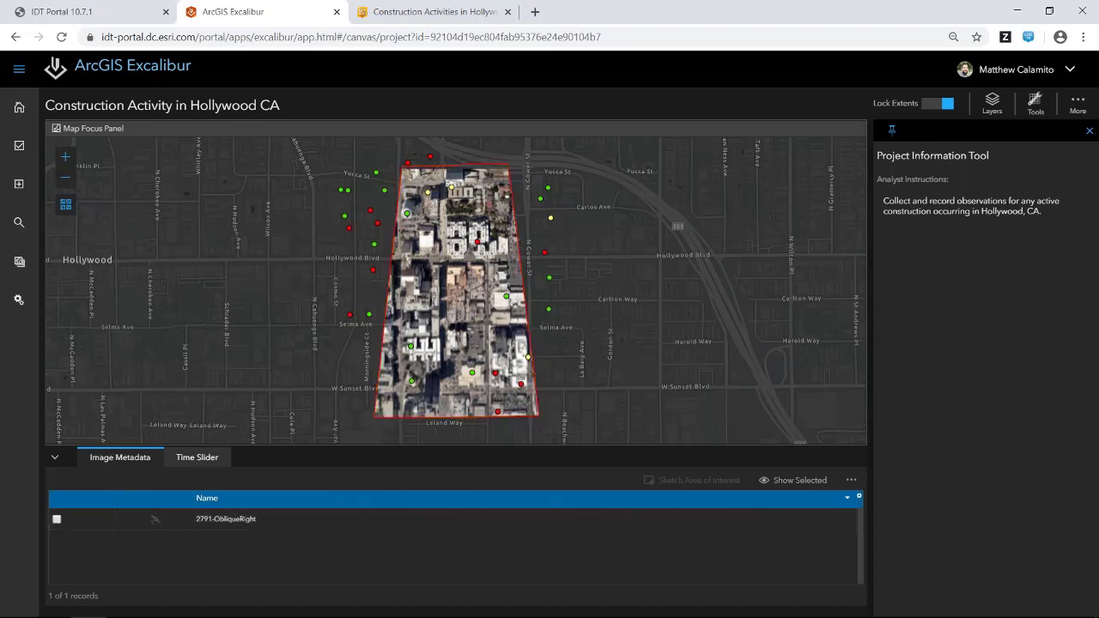
Start the Collect Observation tool and load image 2791-ObliqueRight for viewing beside the map
click(1036, 102)
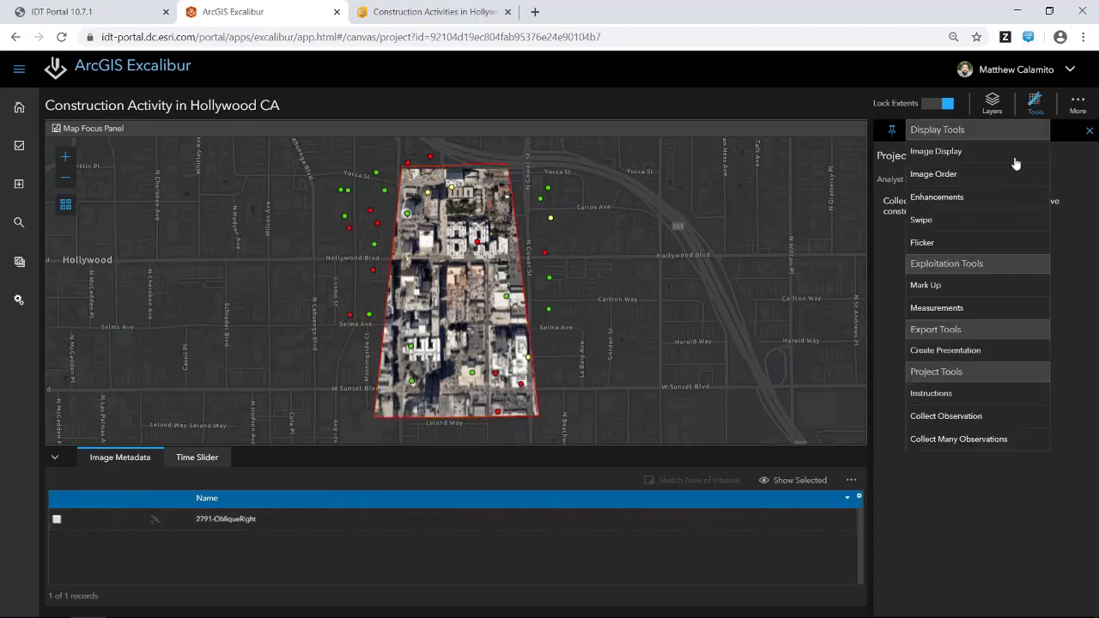
click(958, 418)
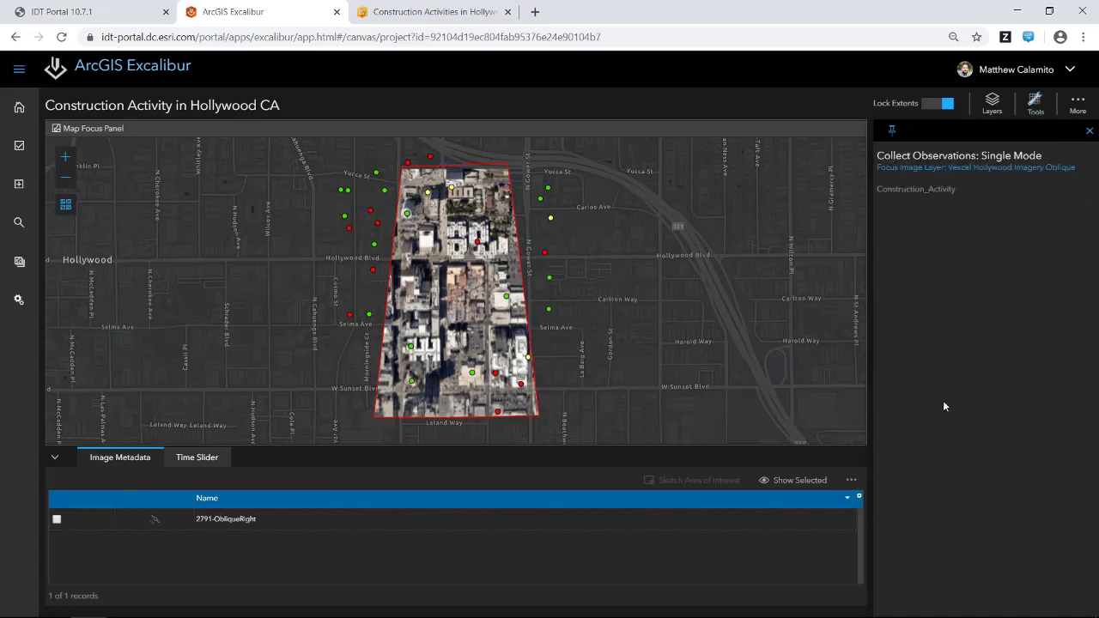
click(57, 520)
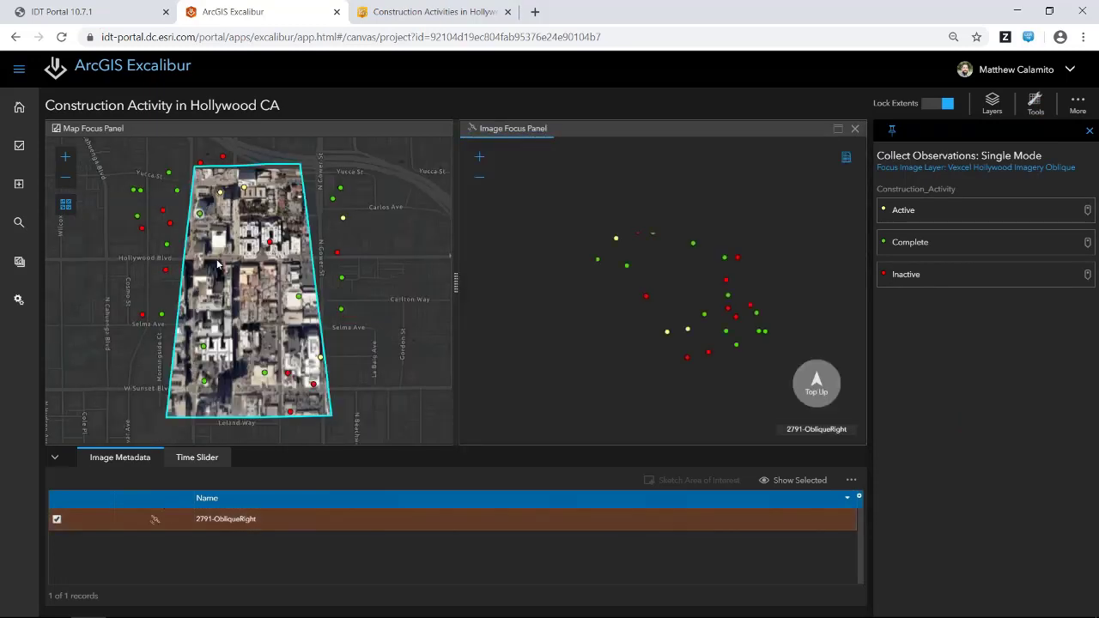
Maximize the Image Focus Panel with the large construction site in view
scroll(257, 251, up, 2)
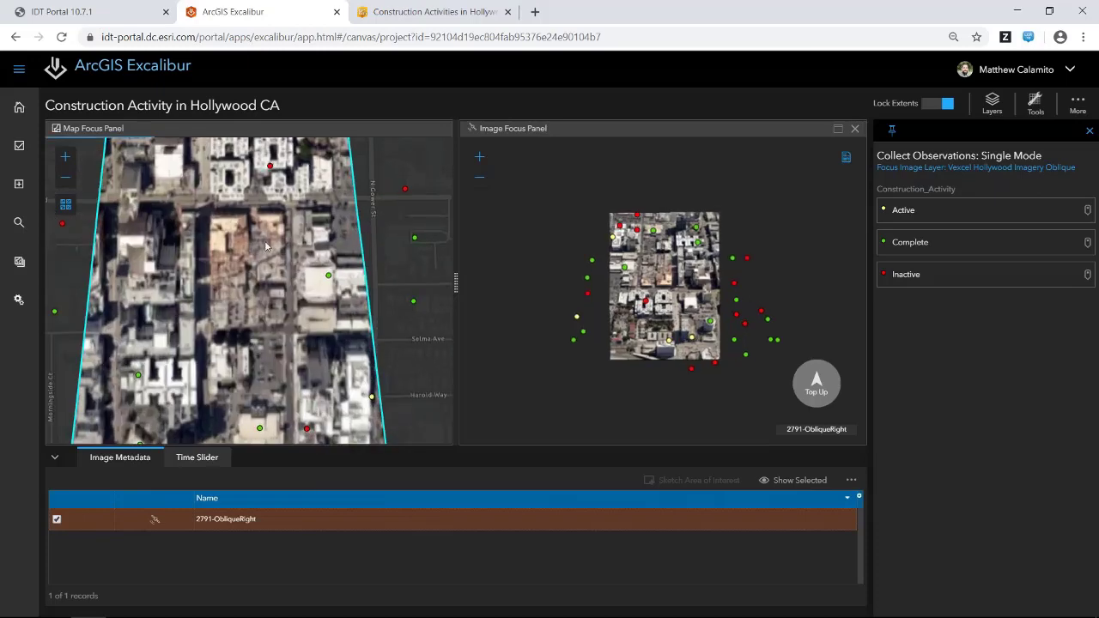
scroll(266, 248, up, 3)
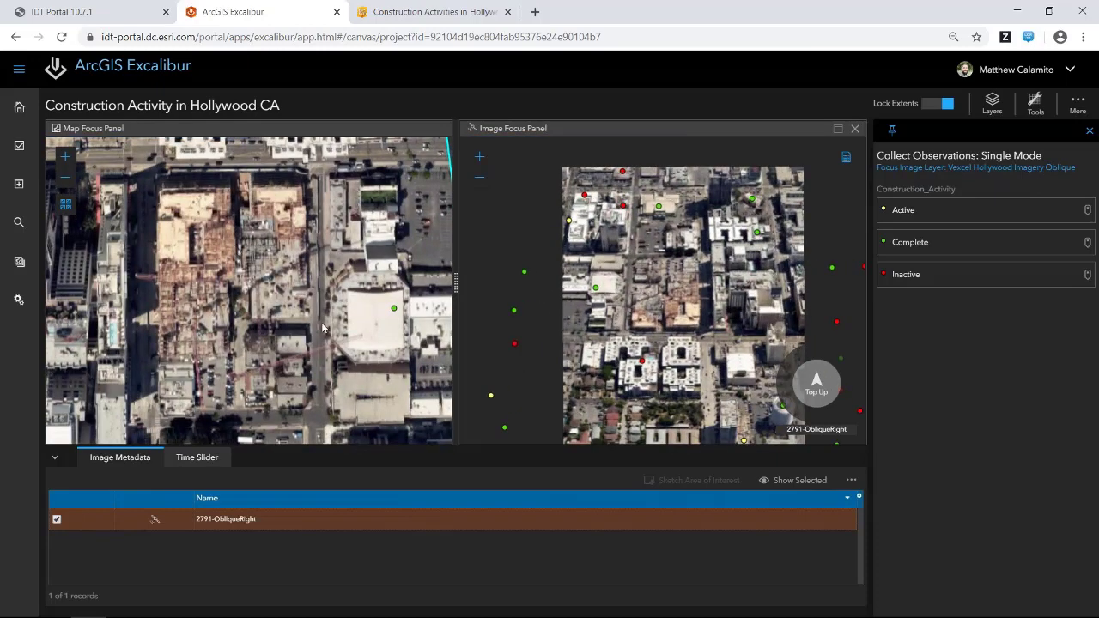
scroll(687, 314, up, 3)
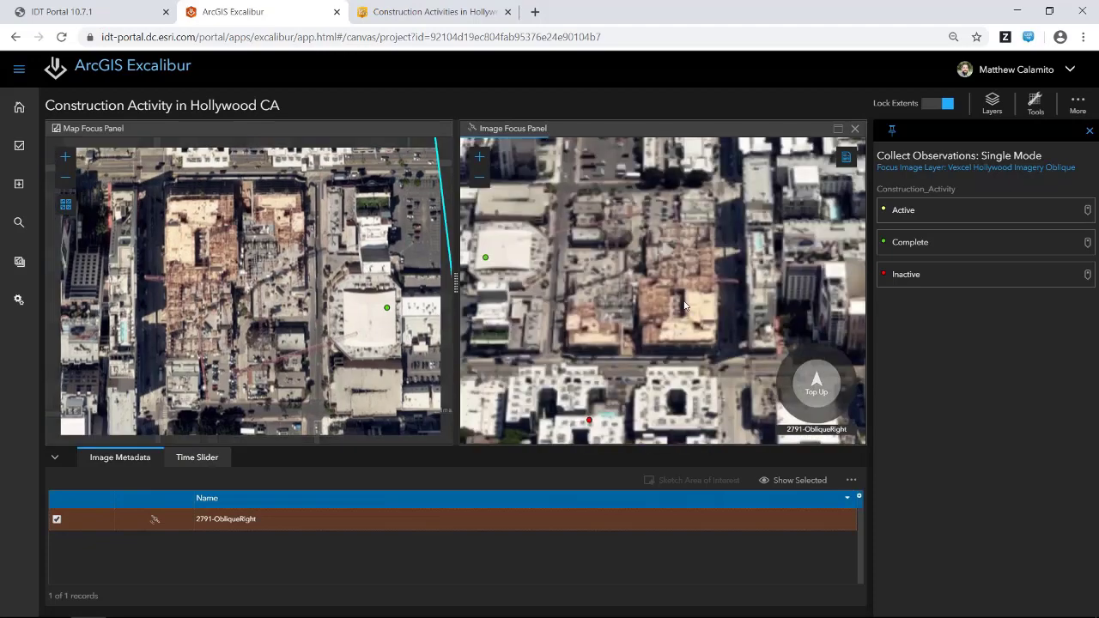
scroll(685, 305, down, 3)
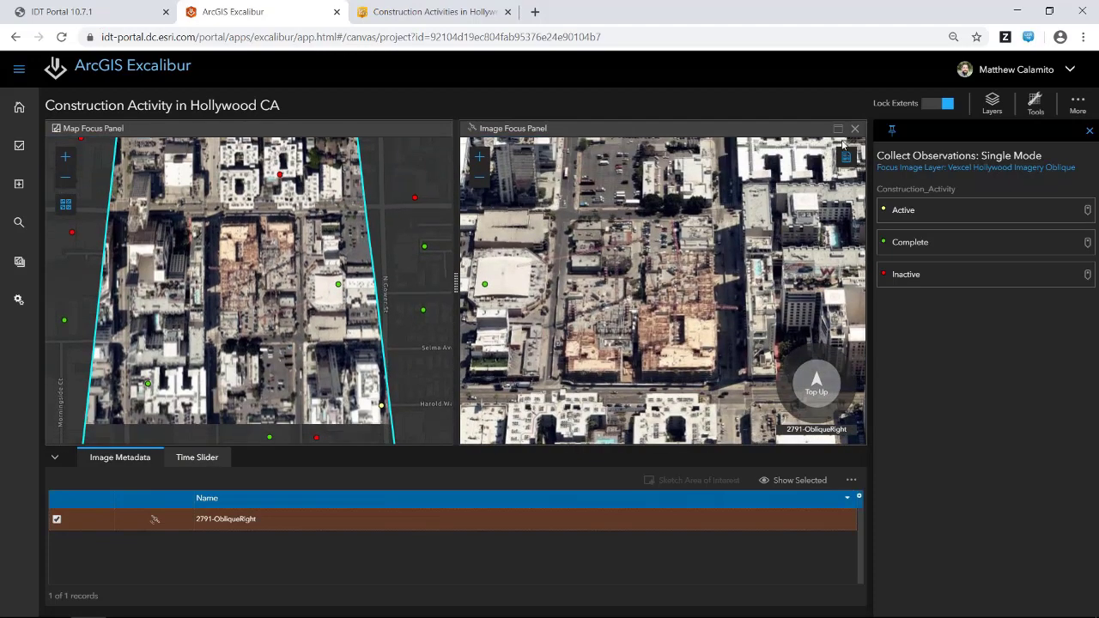
click(838, 128)
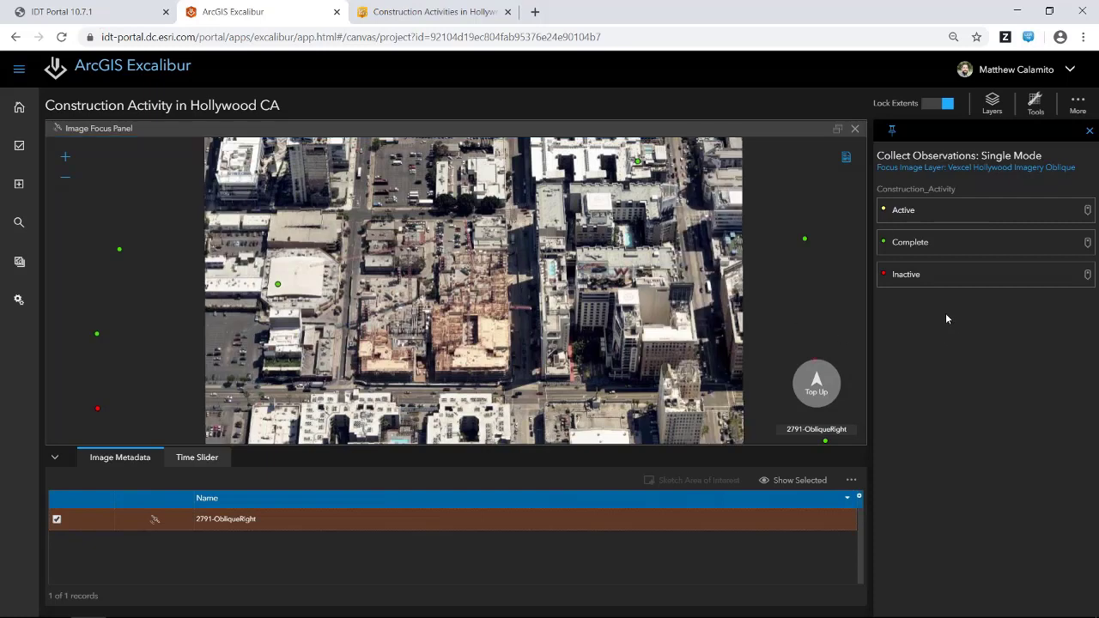
Place an Active construction observation point in the middle of the large construction site
click(944, 208)
click(932, 213)
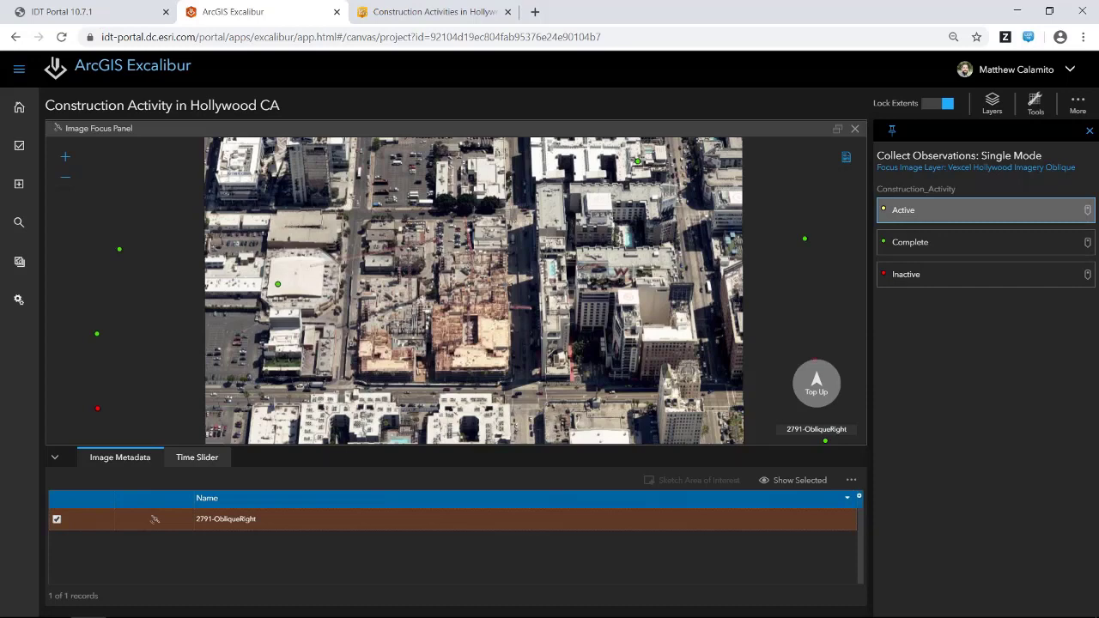
click(432, 294)
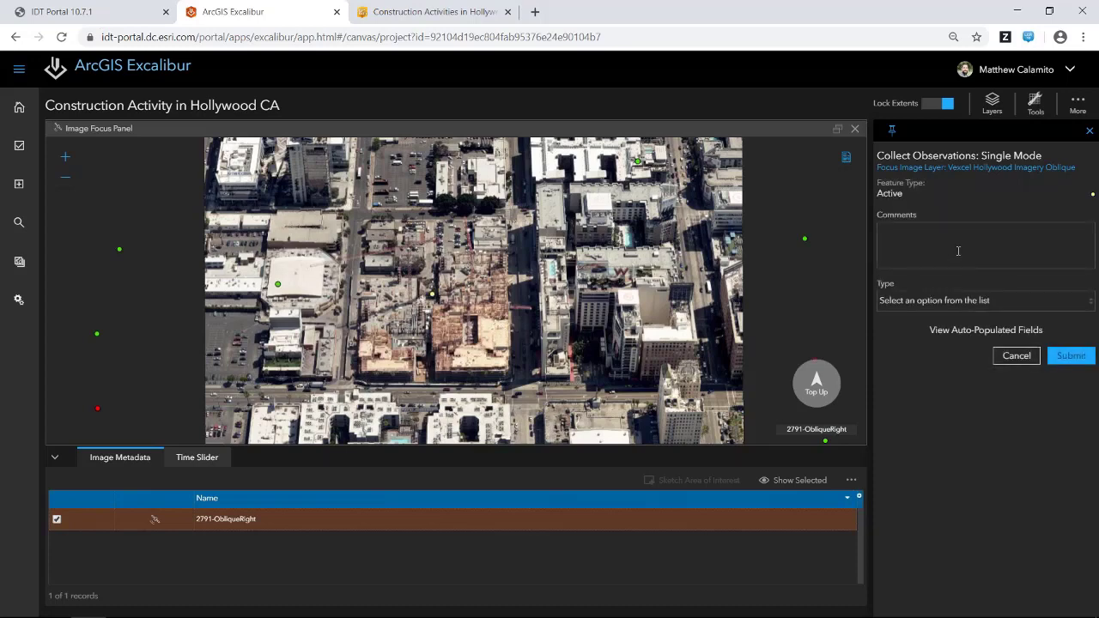
Enter the observation comment "Active construction occuring" and set its type to Commercial
click(958, 250)
text(Aciv)
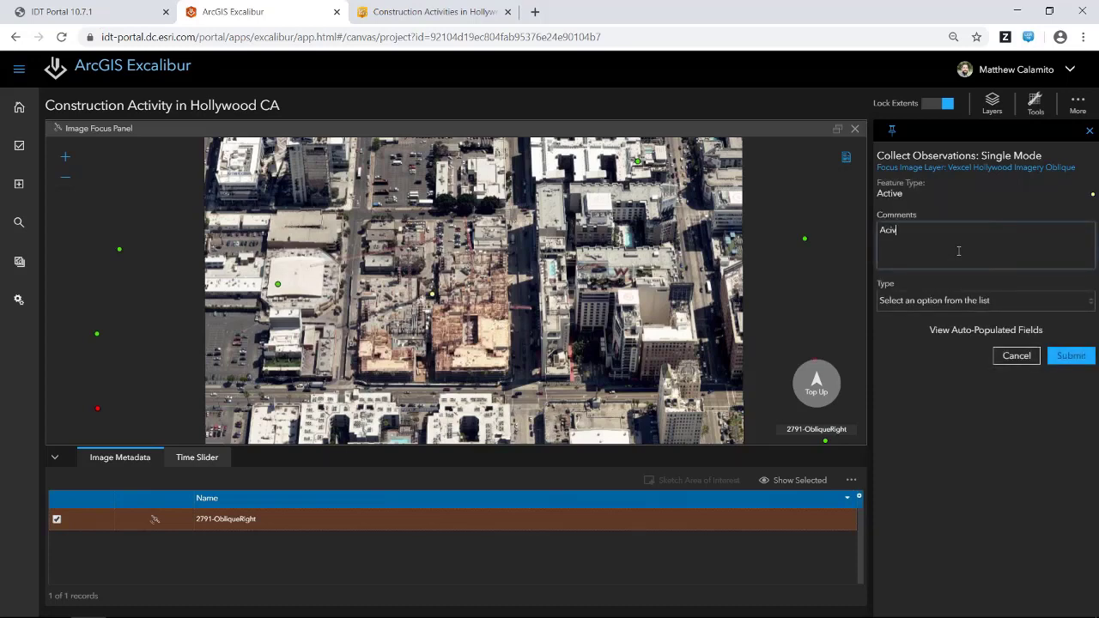
text(iev)
key(BackSpace)
key(BackSpace)
key(BackSpace)
text(ive construction occuring)
click(960, 300)
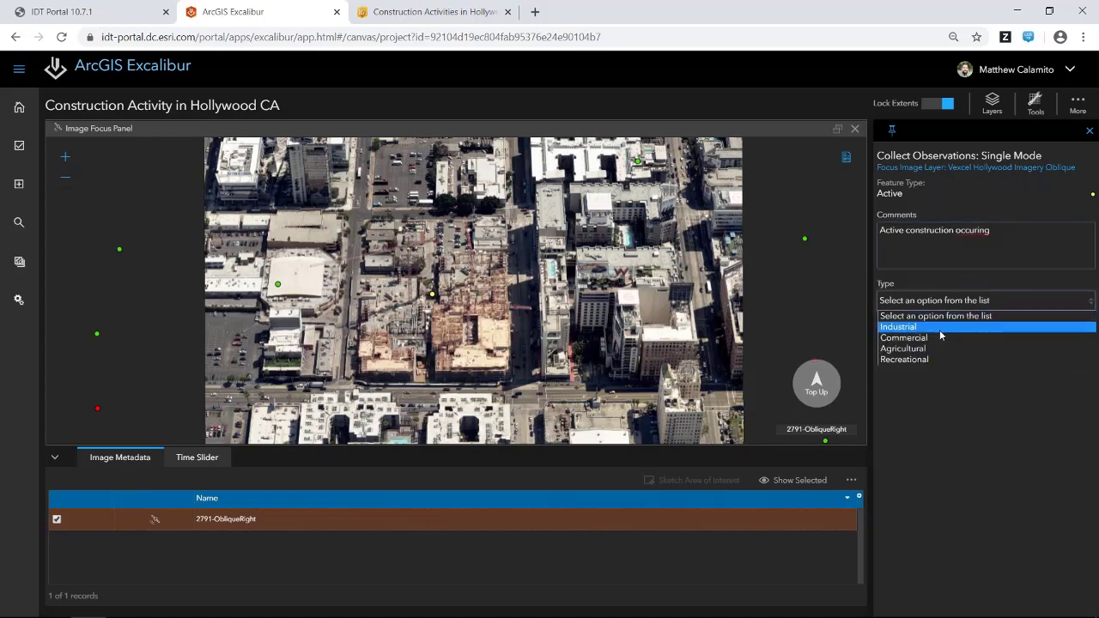
click(939, 338)
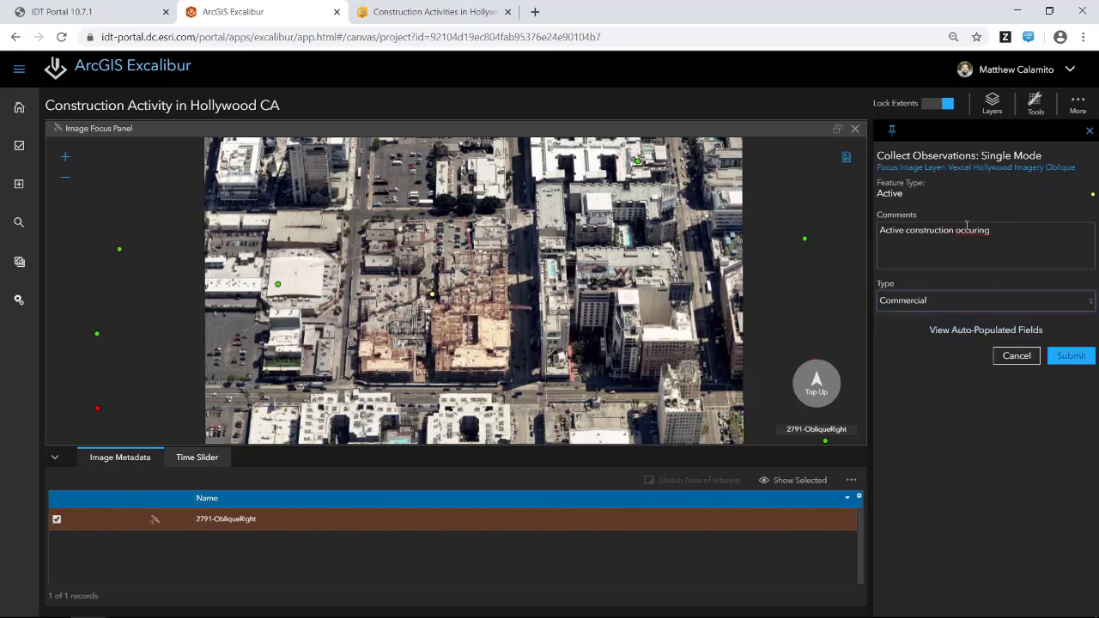
Correct the spelling of the observation comment to "Active construction occurring"
click(978, 249)
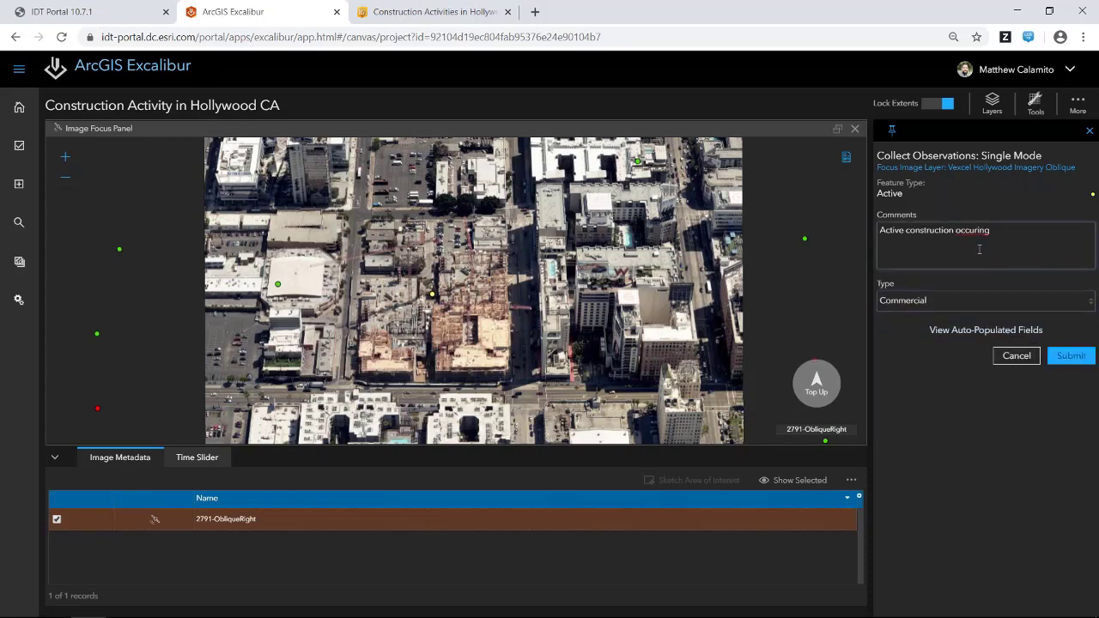
text(r)
key(BackSpace)
text(r)
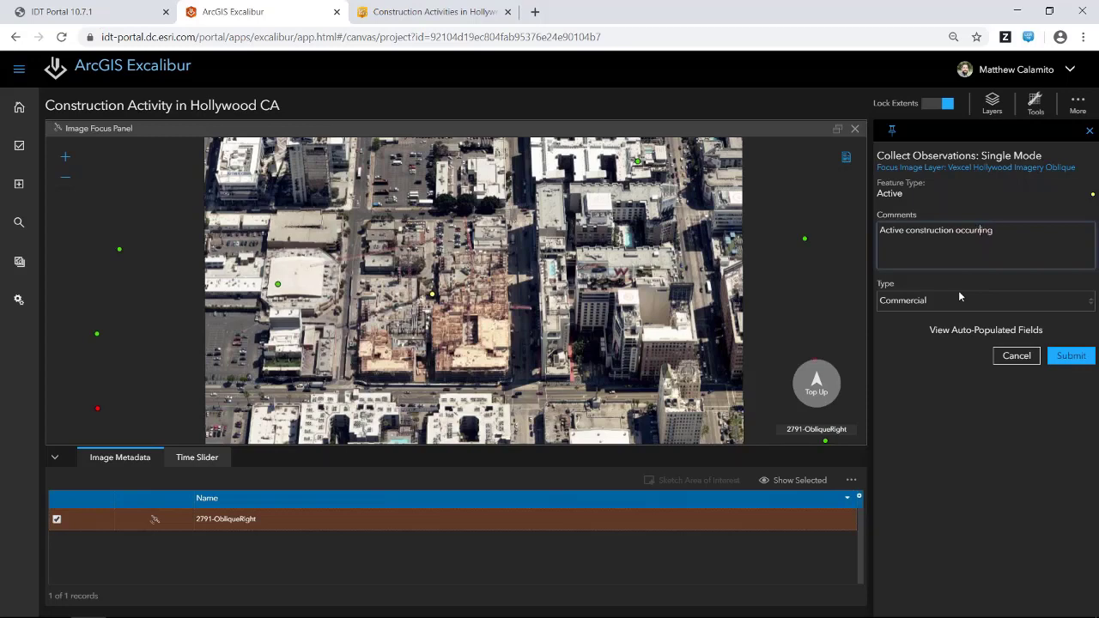
Examine the observation's auto-populated fields, including image name, project ID, collection time, coordinates and map scale, and hide them again
click(934, 333)
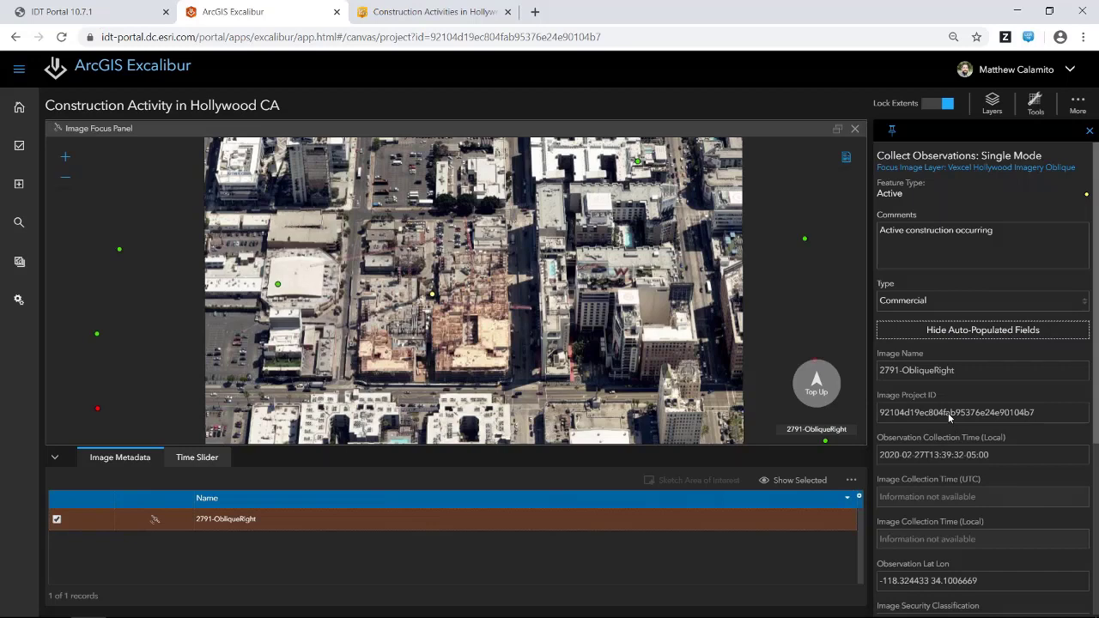
scroll(948, 413, down, 1)
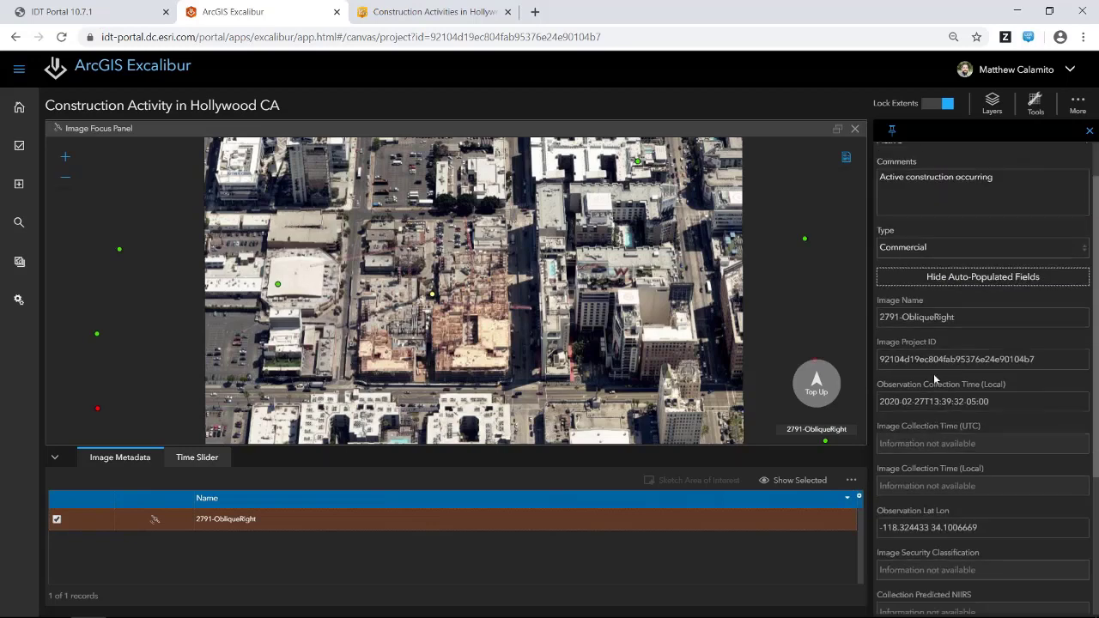
drag(884, 361, 973, 360)
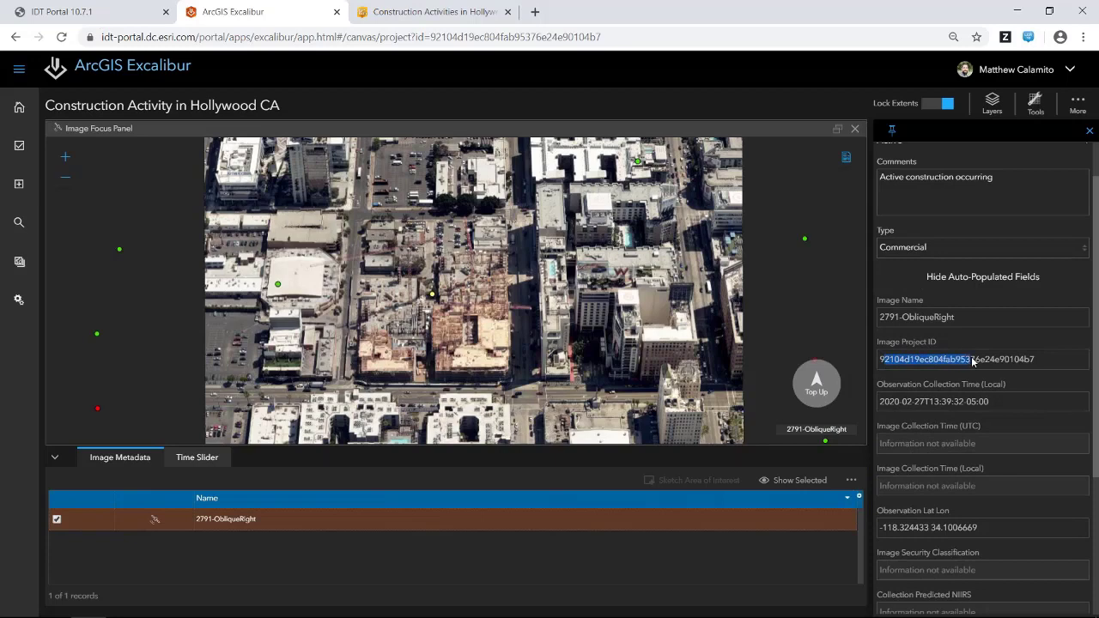
scroll(973, 361, down, 1)
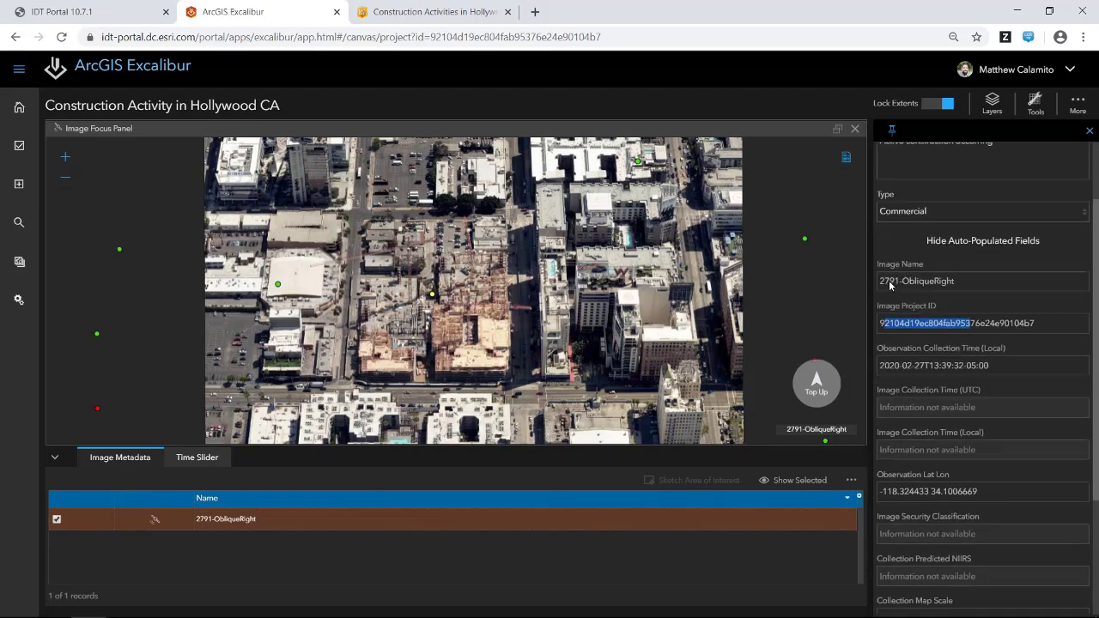
drag(889, 280, 942, 286)
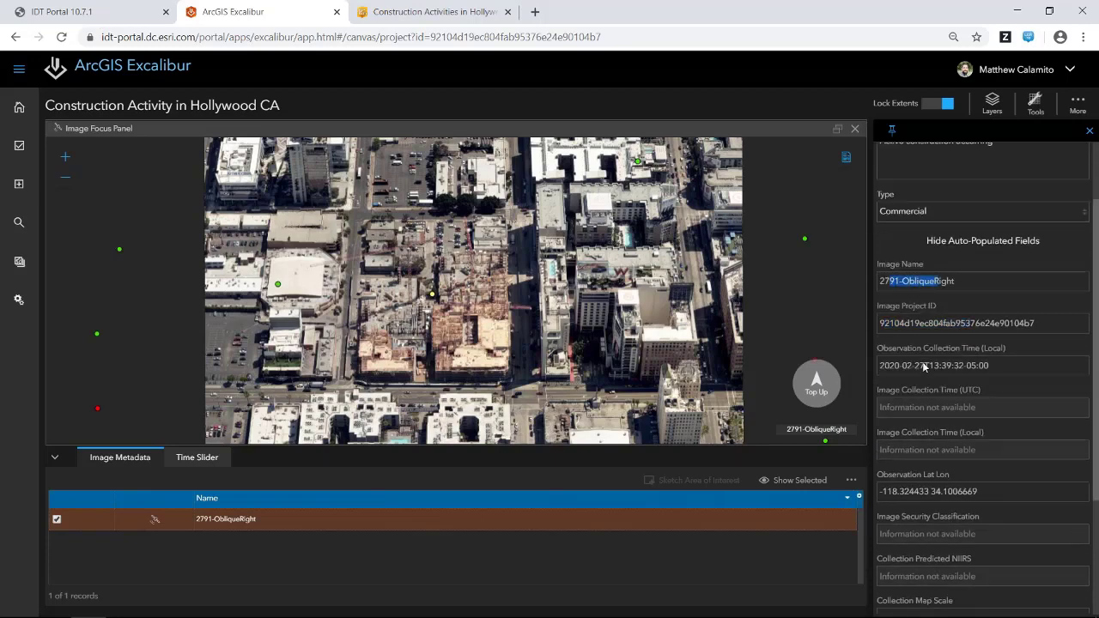
scroll(924, 367, up, 1)
drag(895, 383, 962, 390)
scroll(962, 391, down, 2)
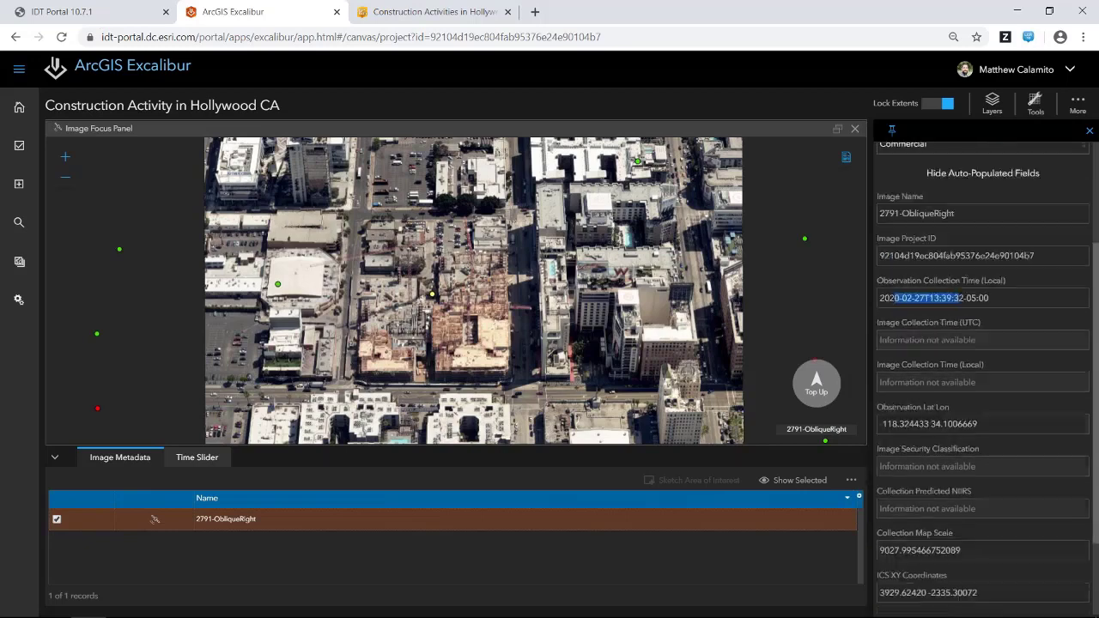
scroll(916, 345, down, 3)
drag(904, 313, 953, 314)
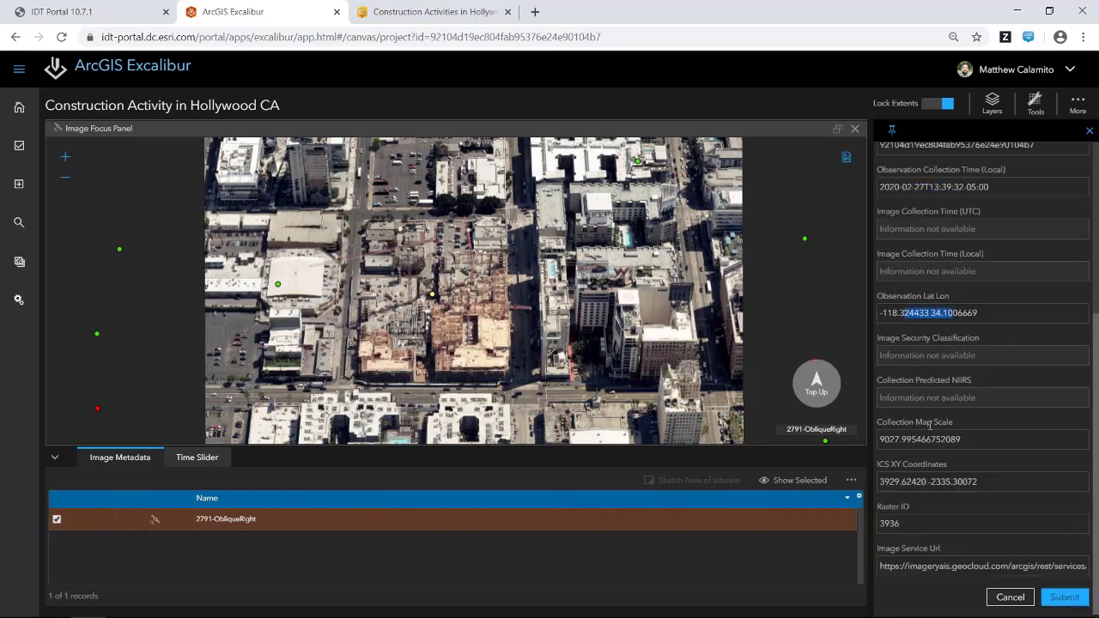
drag(943, 439, 899, 444)
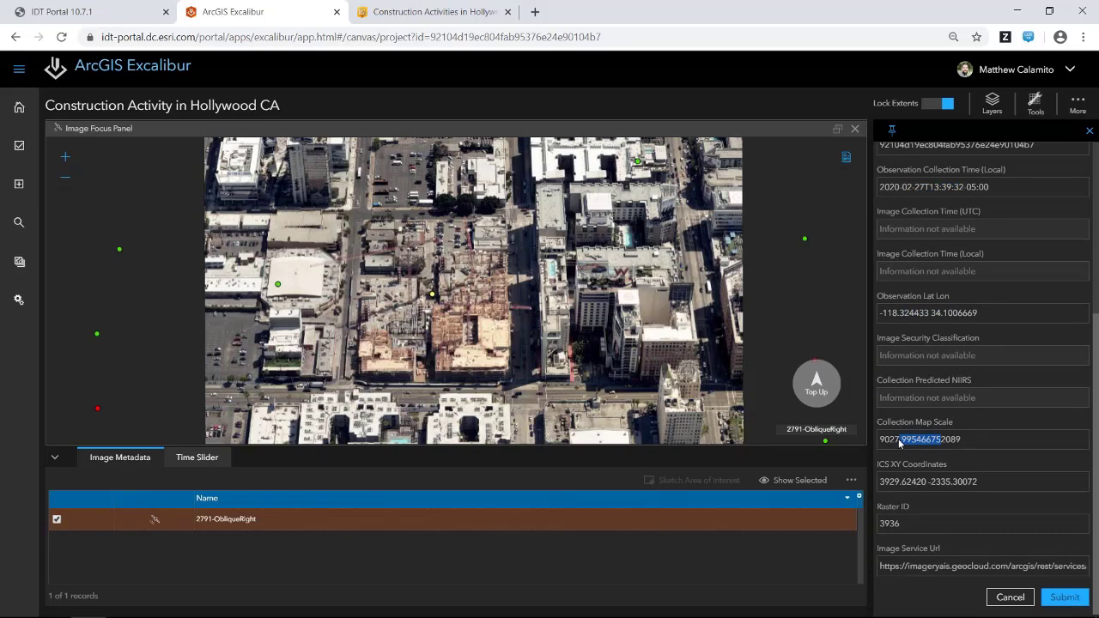
scroll(943, 365, up, 3)
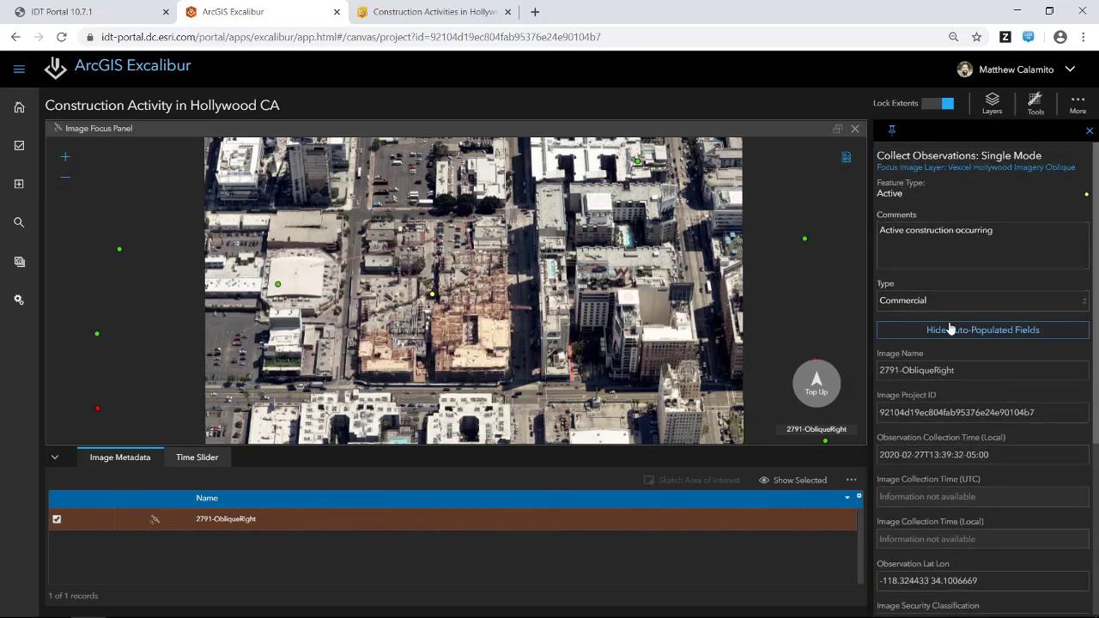
click(950, 330)
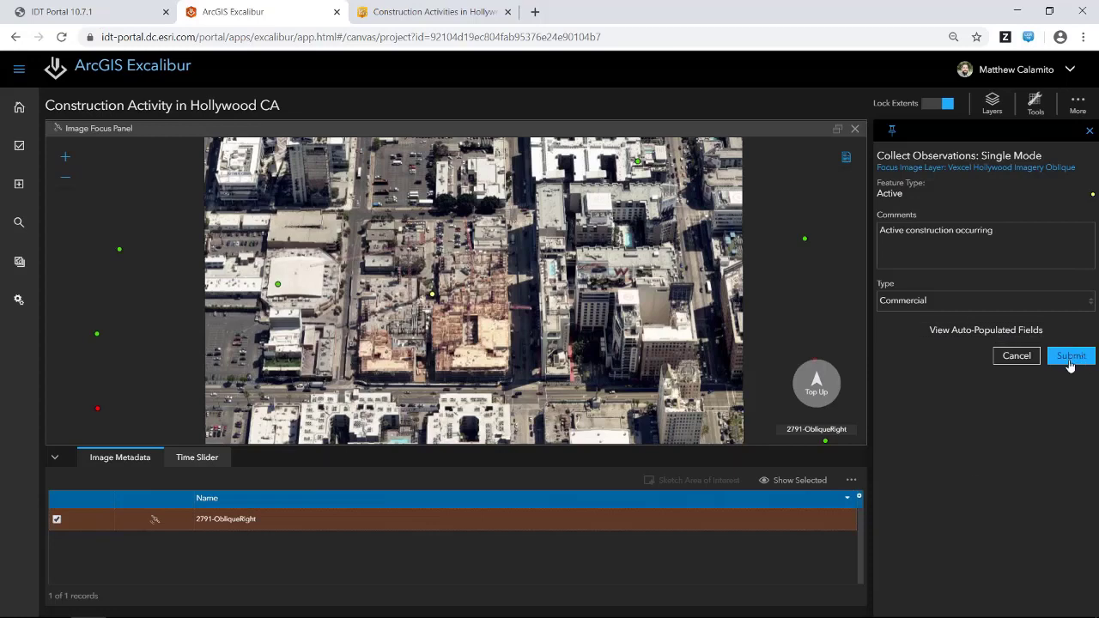
Submit the observation and check its entry in the Construction Activities in Hollywood CA dashboard
click(1070, 357)
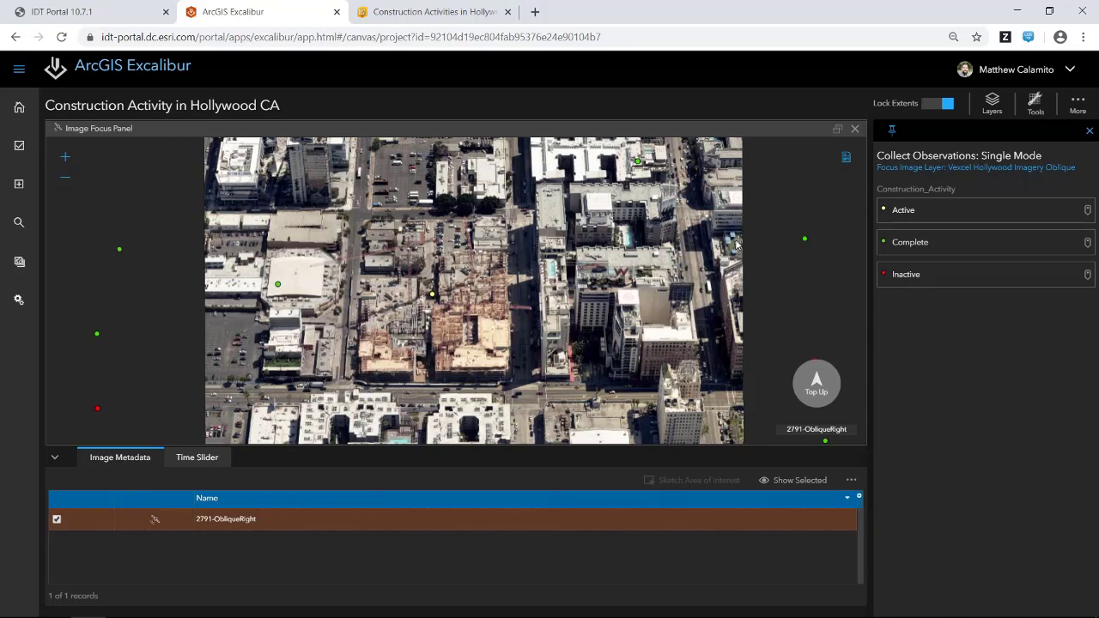
click(401, 12)
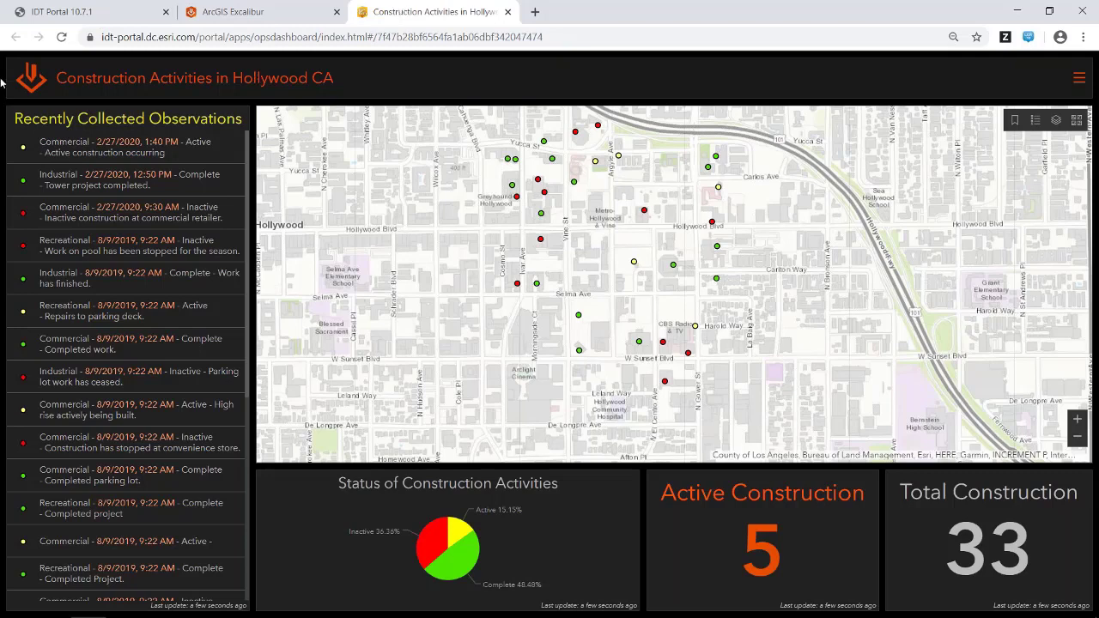
click(117, 152)
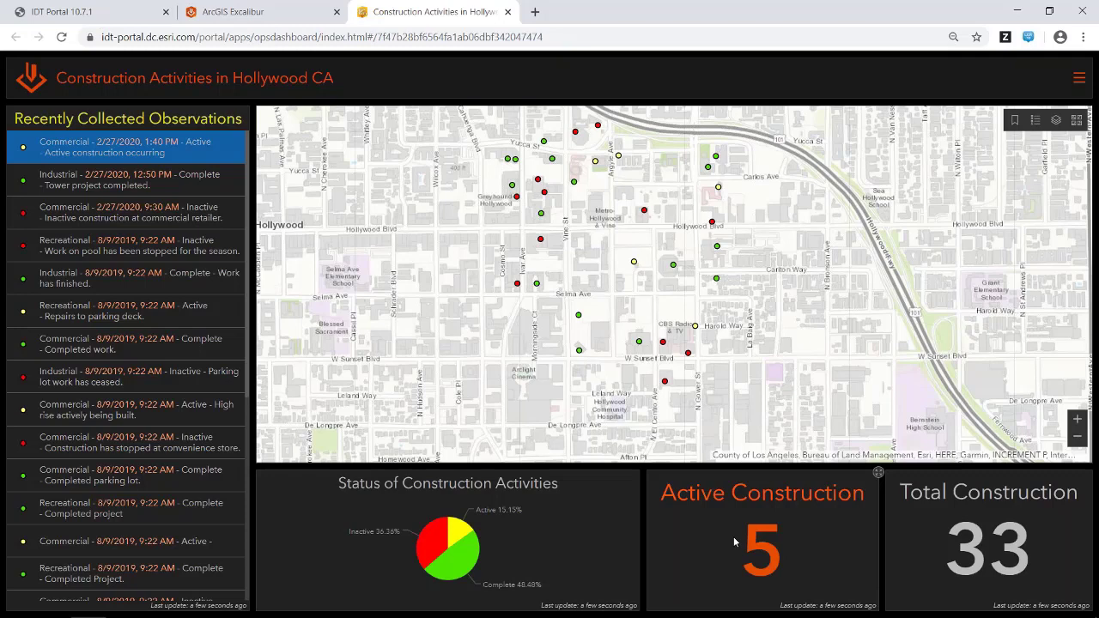
Switch back to ArcGIS Excalibur and open the Milwaukee 1967_Aerial imagery layer in the canvas, focused on the airport
click(240, 12)
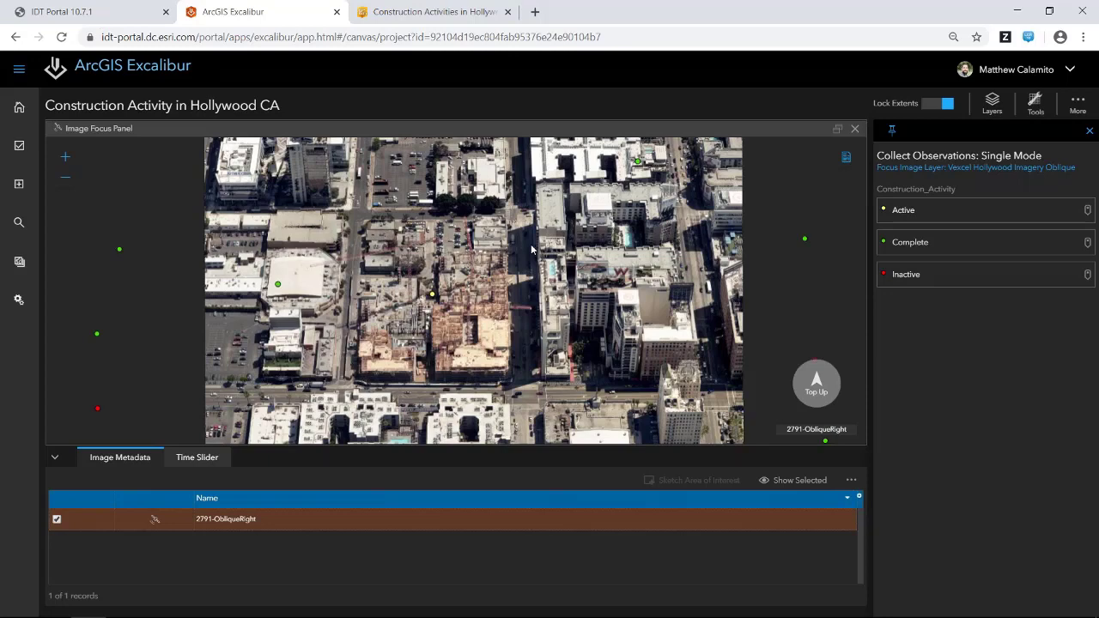
click(20, 108)
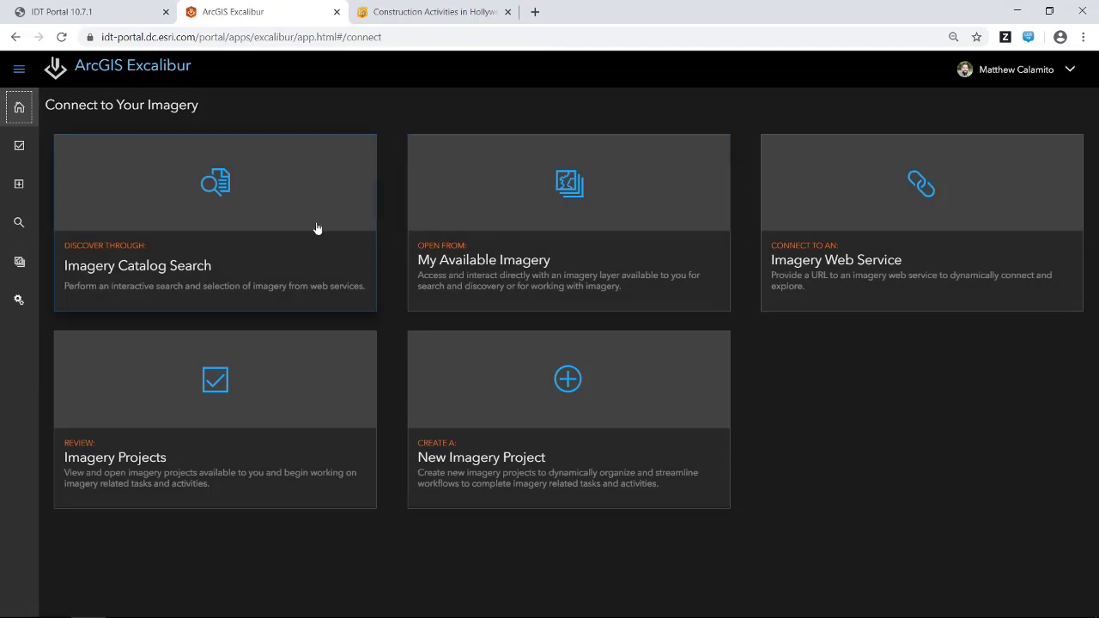
click(582, 214)
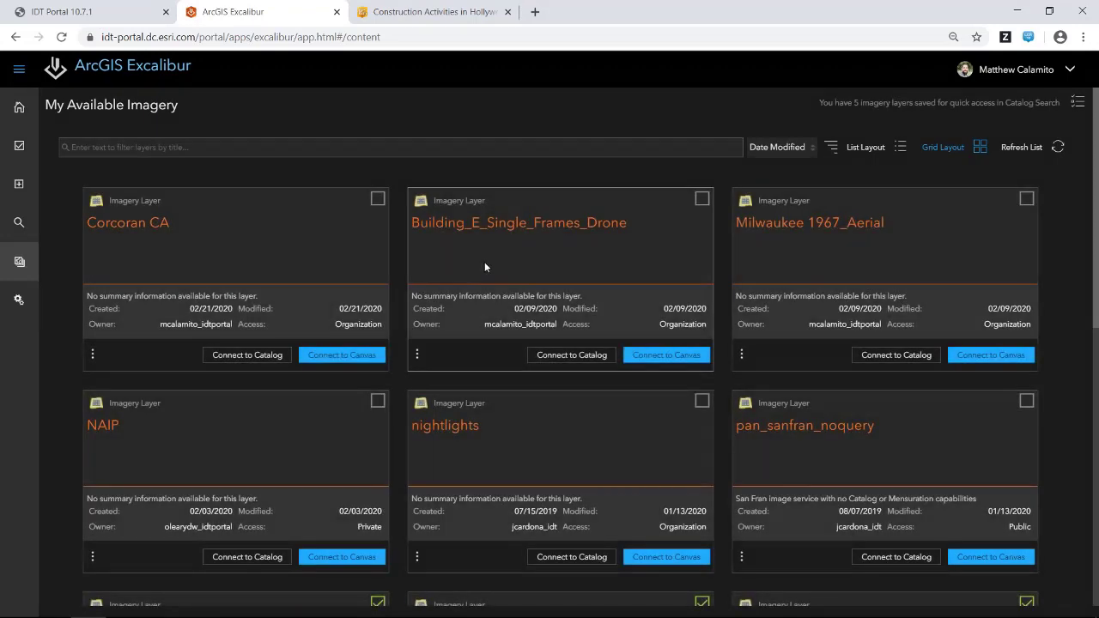
click(996, 363)
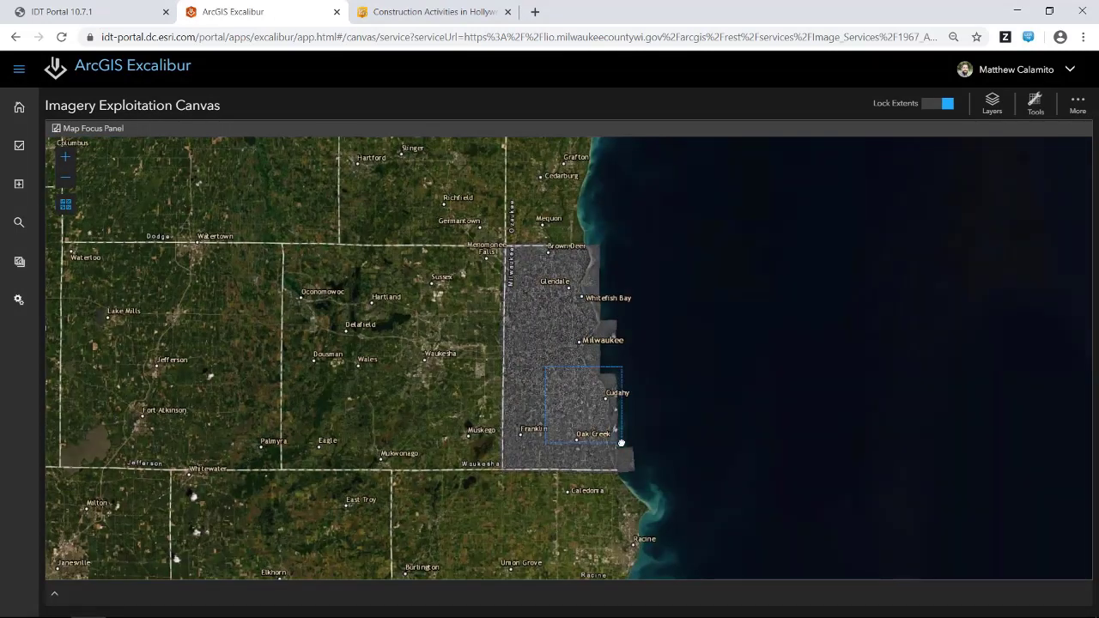
scroll(544, 367, up, 3)
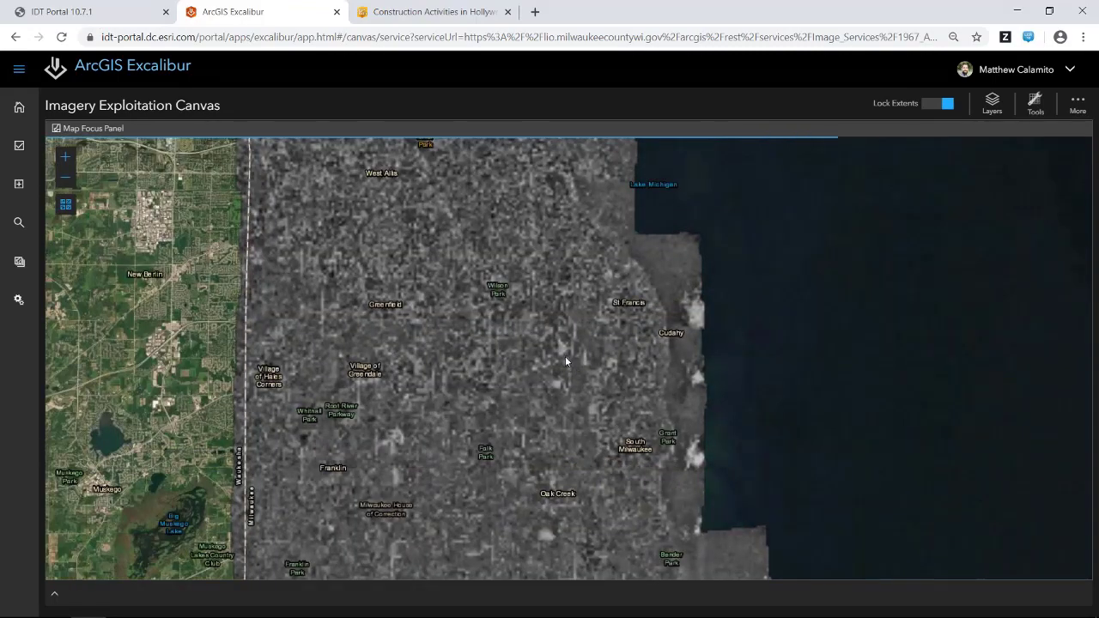
scroll(565, 362, up, 2)
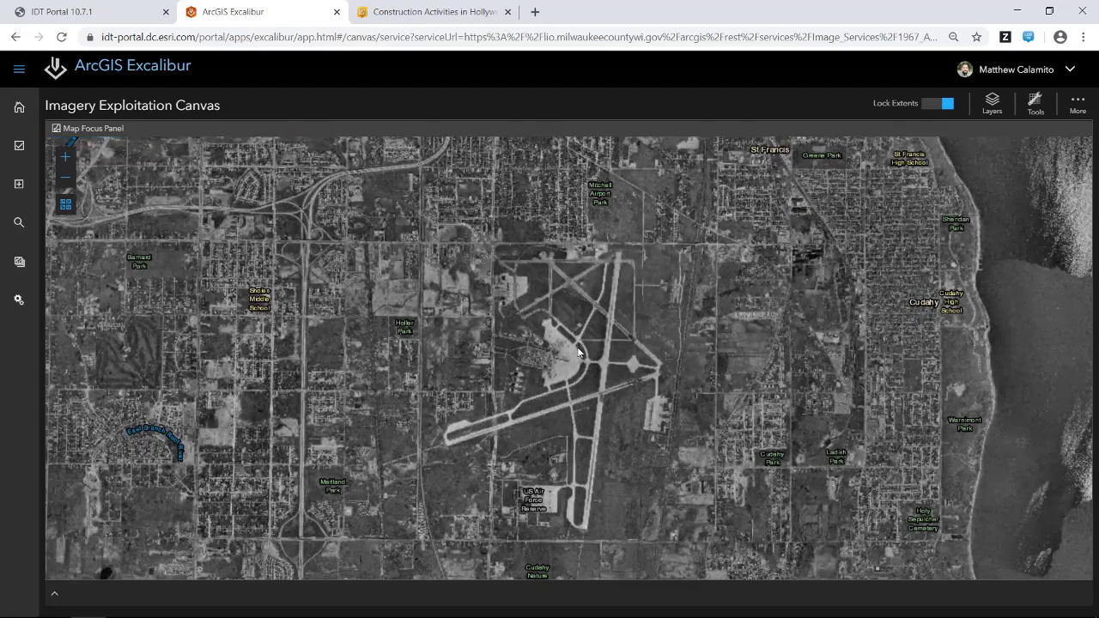
Apply a vertical Swipe comparison with Web Map as the primary layer and 1967 Aerial as the comparison layer
click(1034, 105)
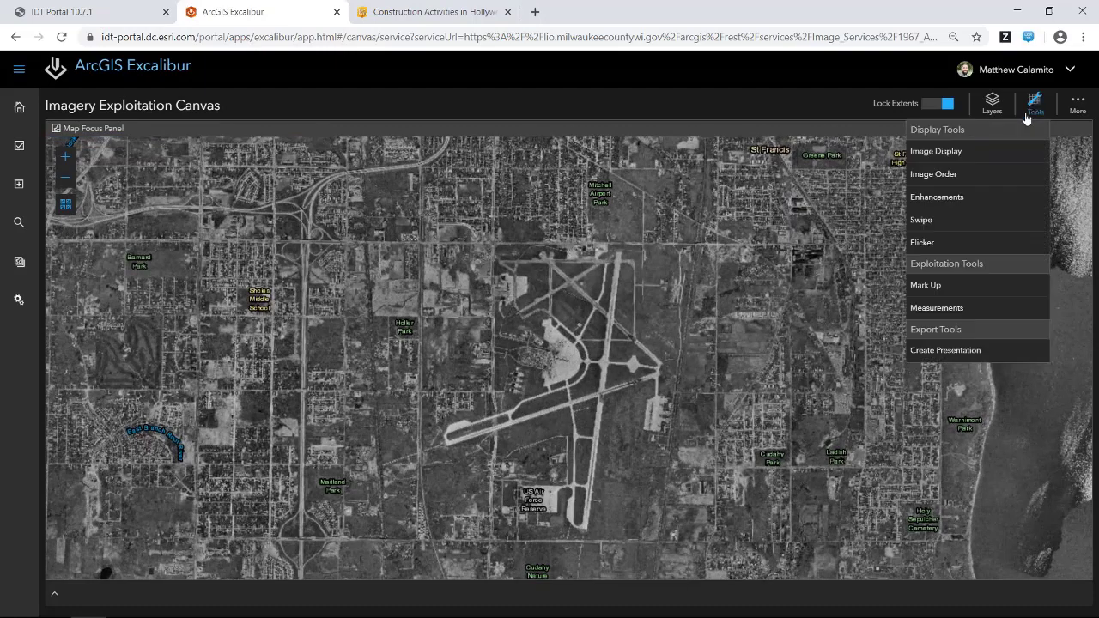
click(934, 219)
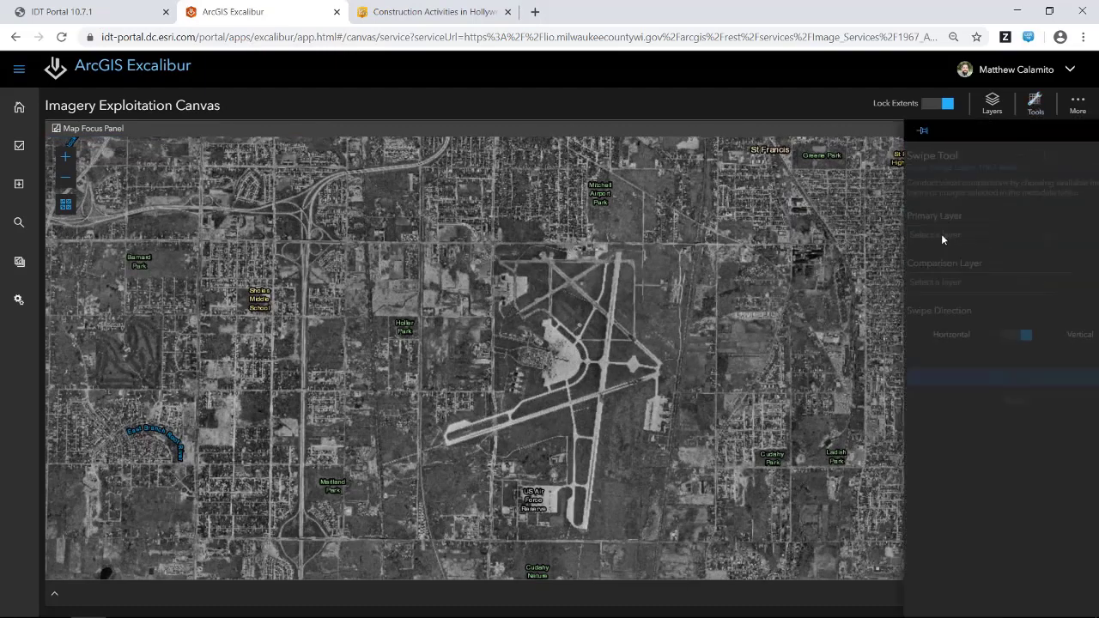
click(958, 233)
click(951, 261)
click(941, 283)
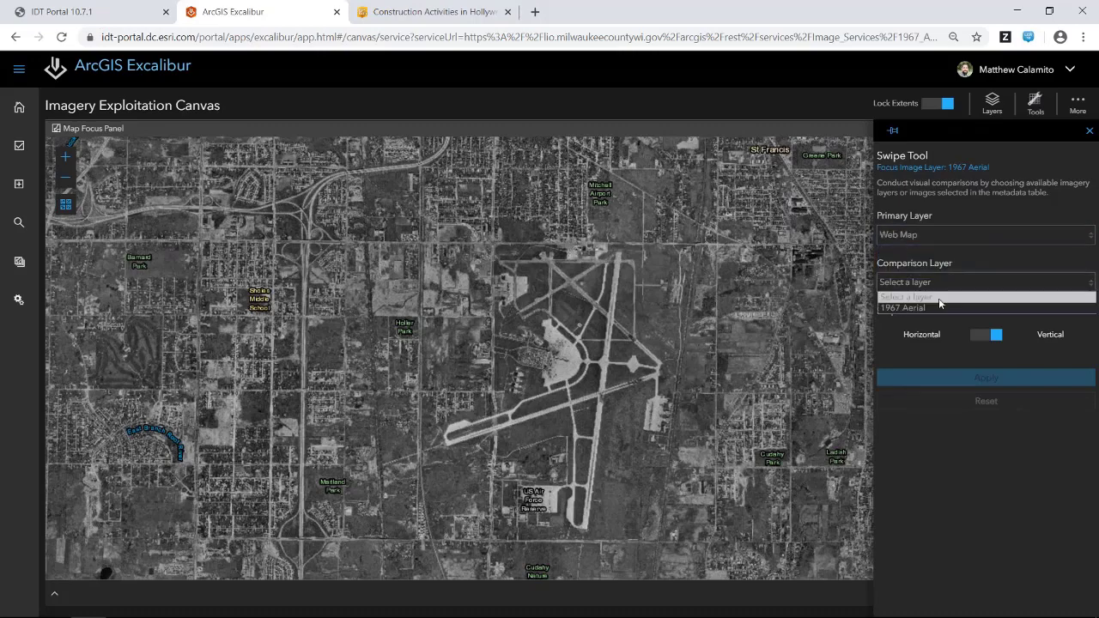
click(936, 307)
click(965, 379)
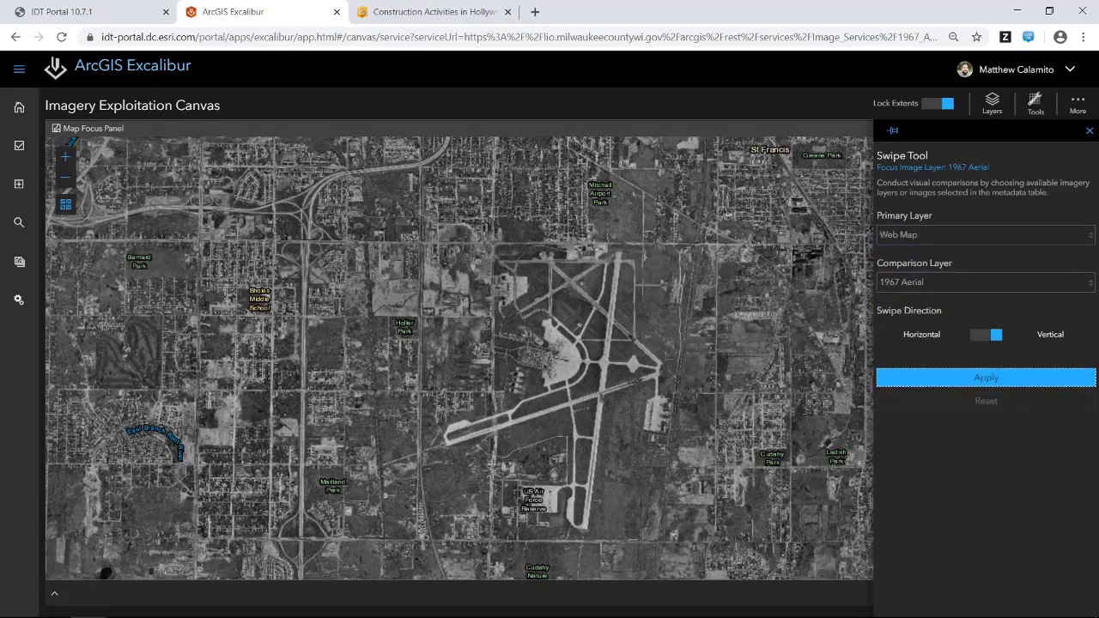
Compare the airport in the web map and the 1967 aerial by moving the vertical swipe divider across it
drag(636, 350, 606, 361)
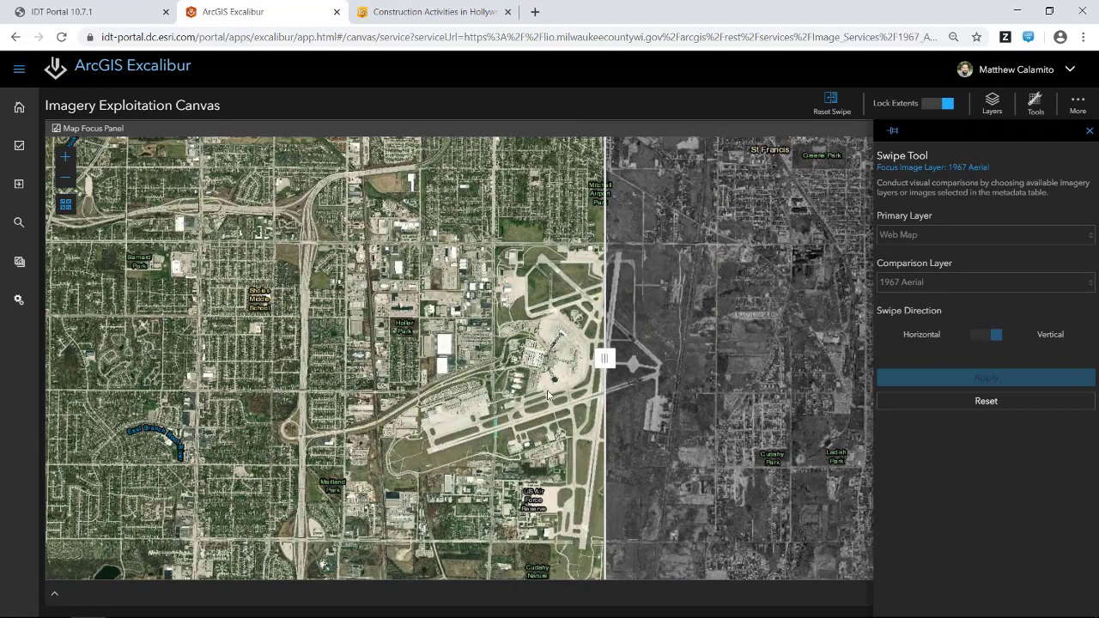
scroll(594, 371, up, 1)
scroll(595, 370, down, 1)
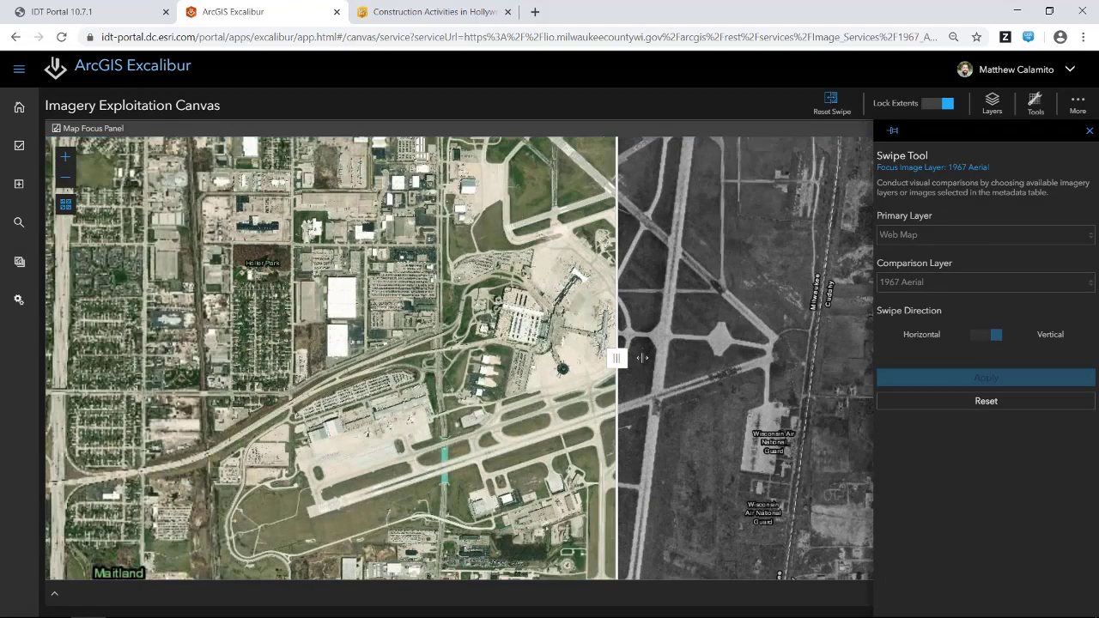
drag(564, 358, 640, 358)
Reapply the swipe comparison in the horizontal direction and move the divider up over the airport terminal
click(960, 399)
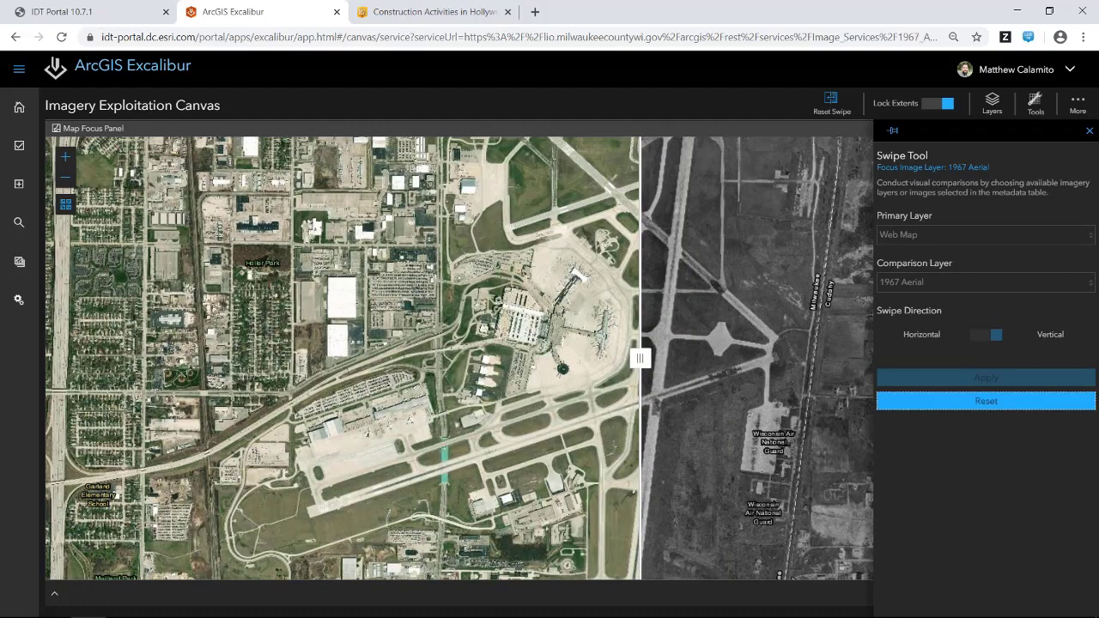
click(982, 379)
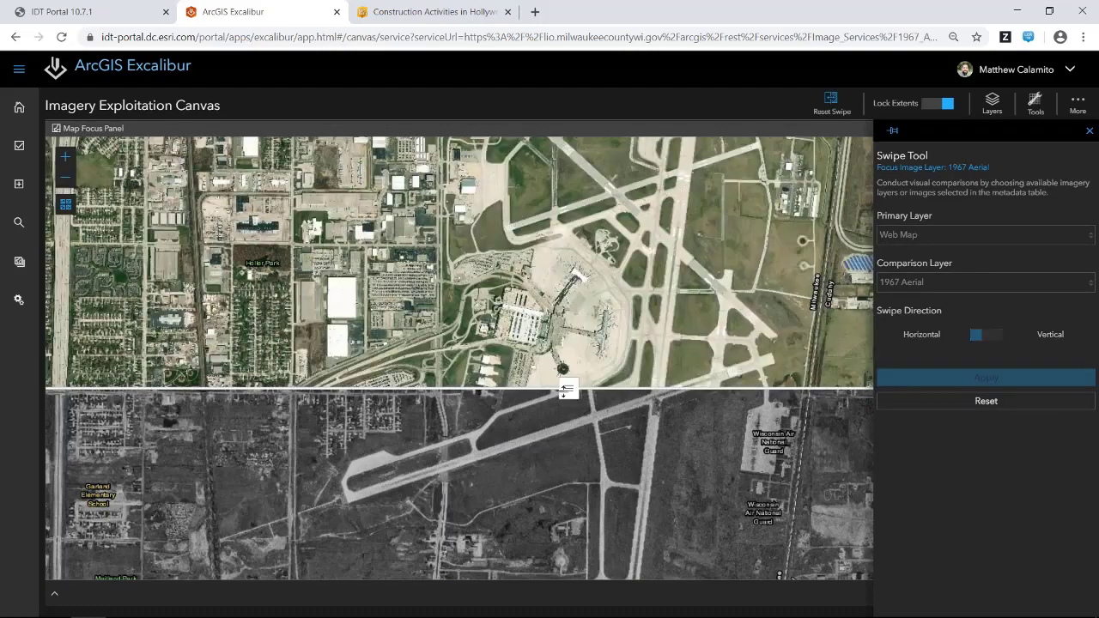
drag(562, 388, 589, 350)
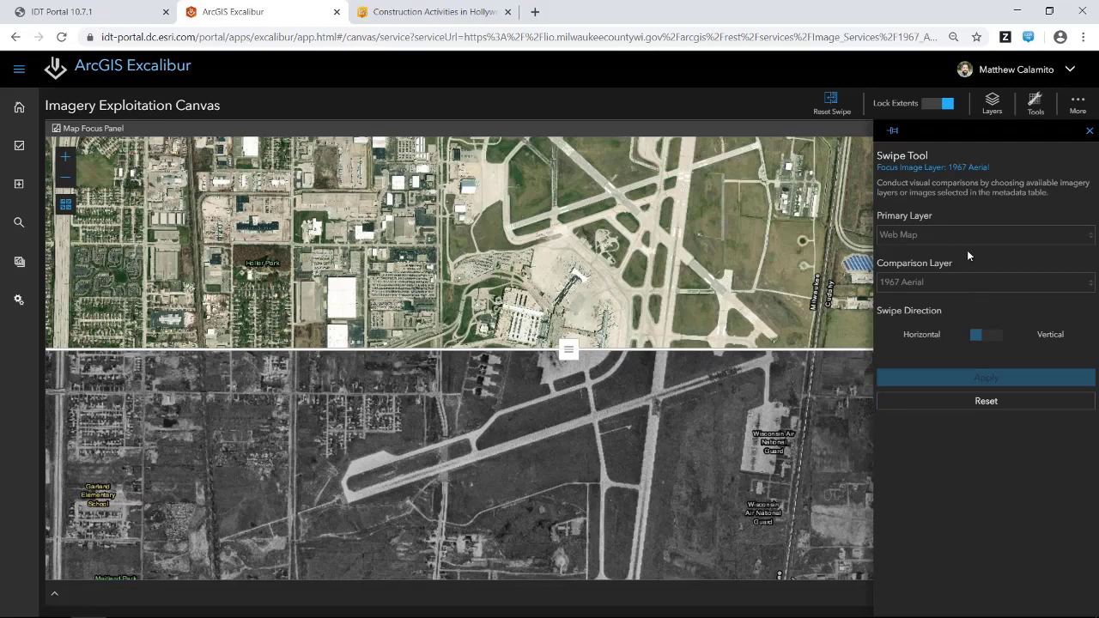
Reset the swipe comparison and apply the Flicker tool with Web Map as primary layer and 1967 Aerial as secondary layer
click(960, 401)
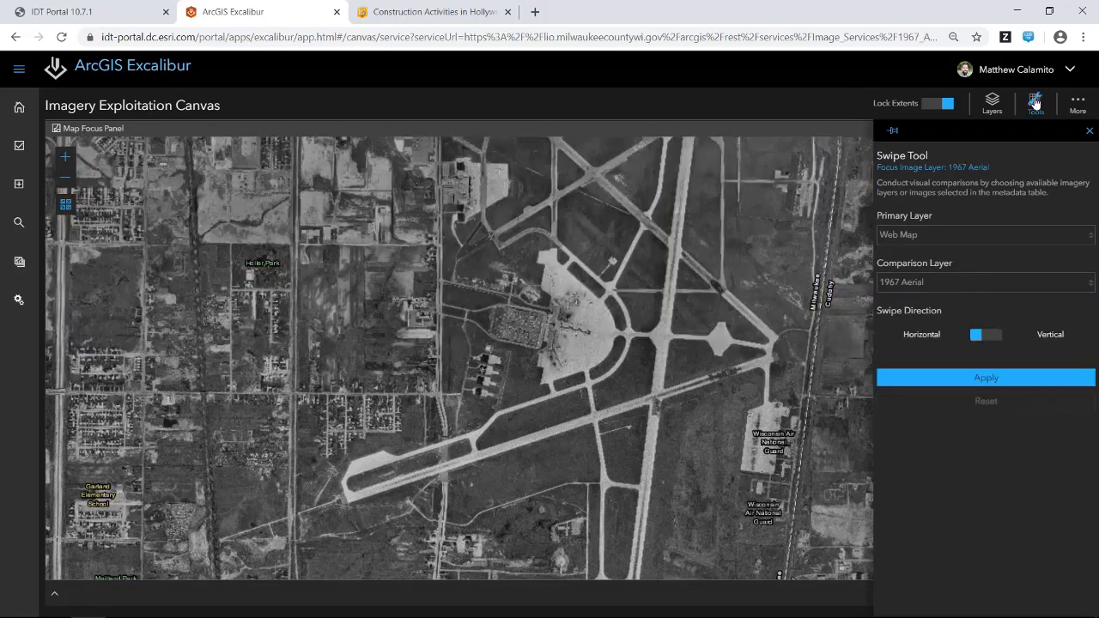
click(1035, 103)
click(927, 243)
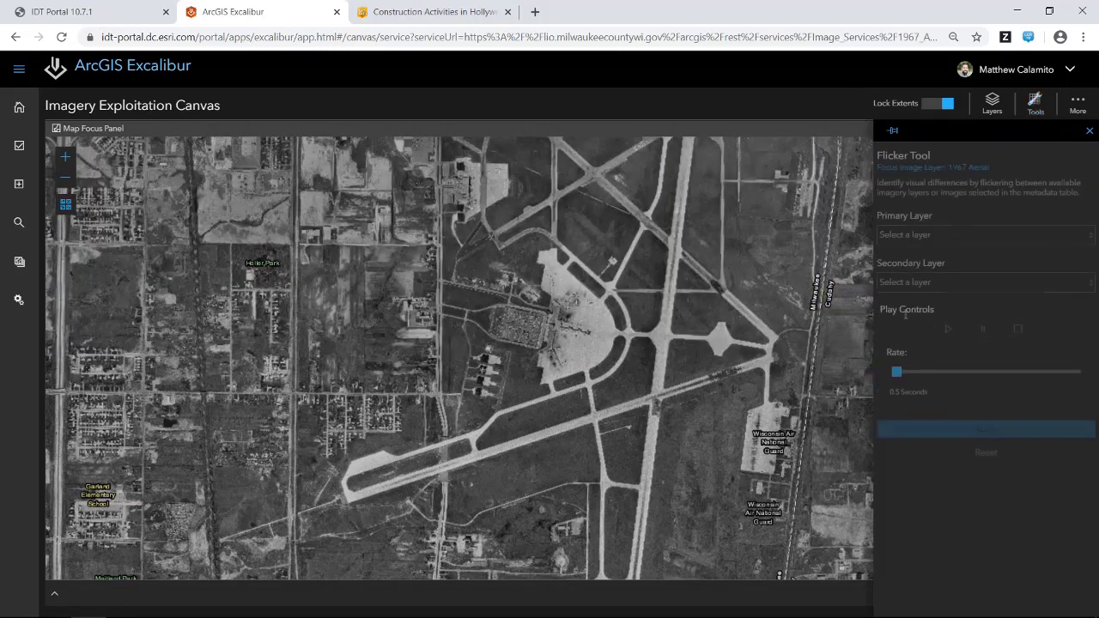
click(929, 233)
click(932, 256)
click(934, 281)
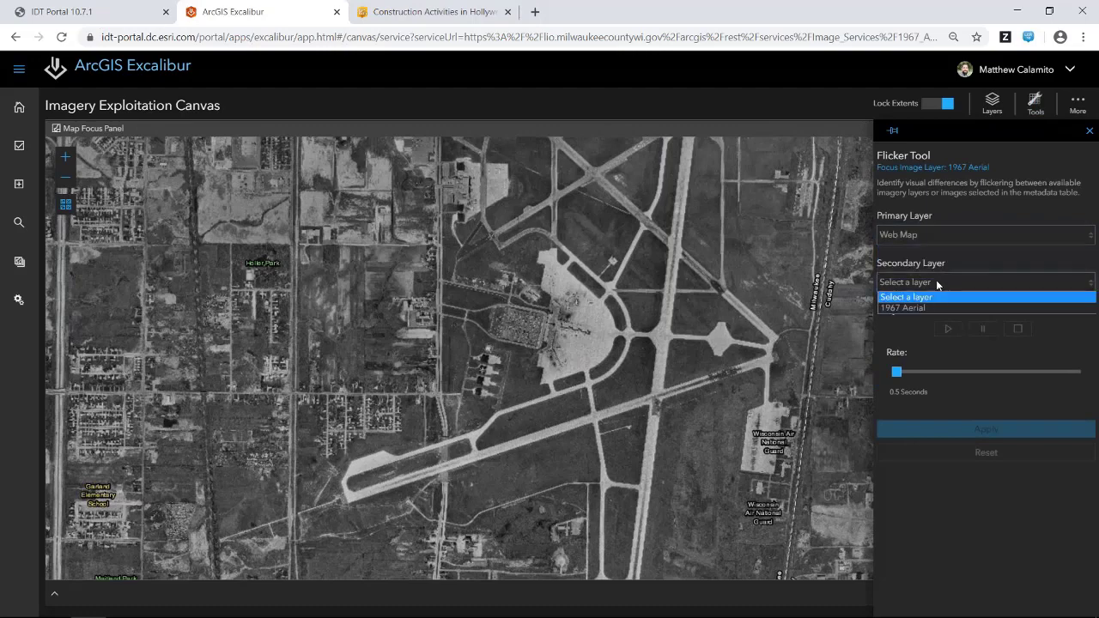
click(938, 307)
click(948, 432)
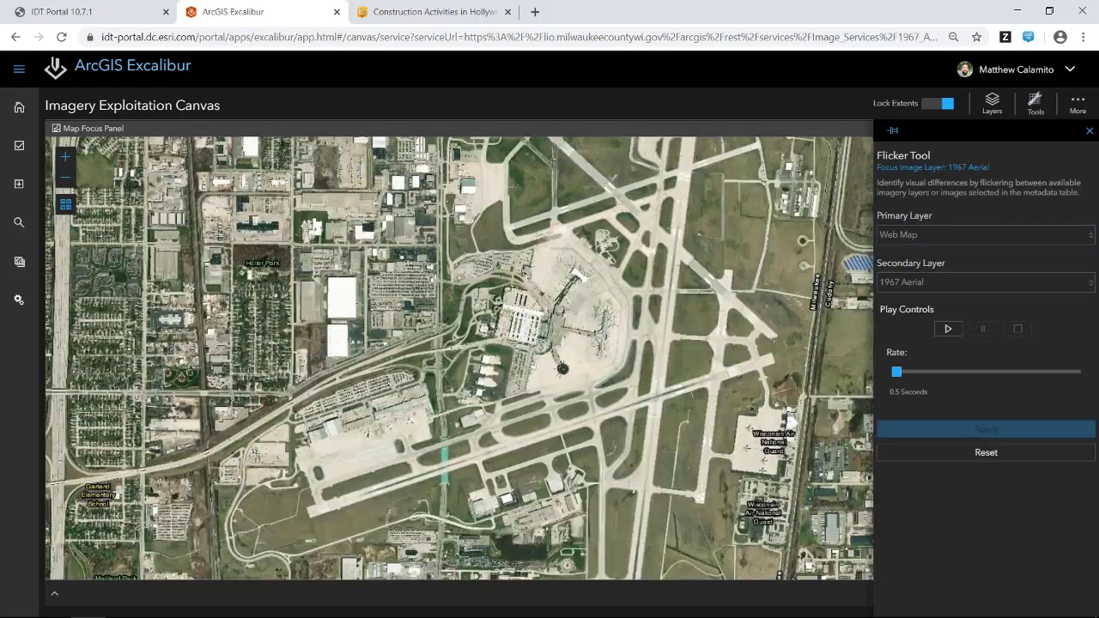
Play the flicker comparison at a rate of 1.0 seconds, stop it, and switch to the presentation slides
drag(897, 372, 916, 372)
click(948, 329)
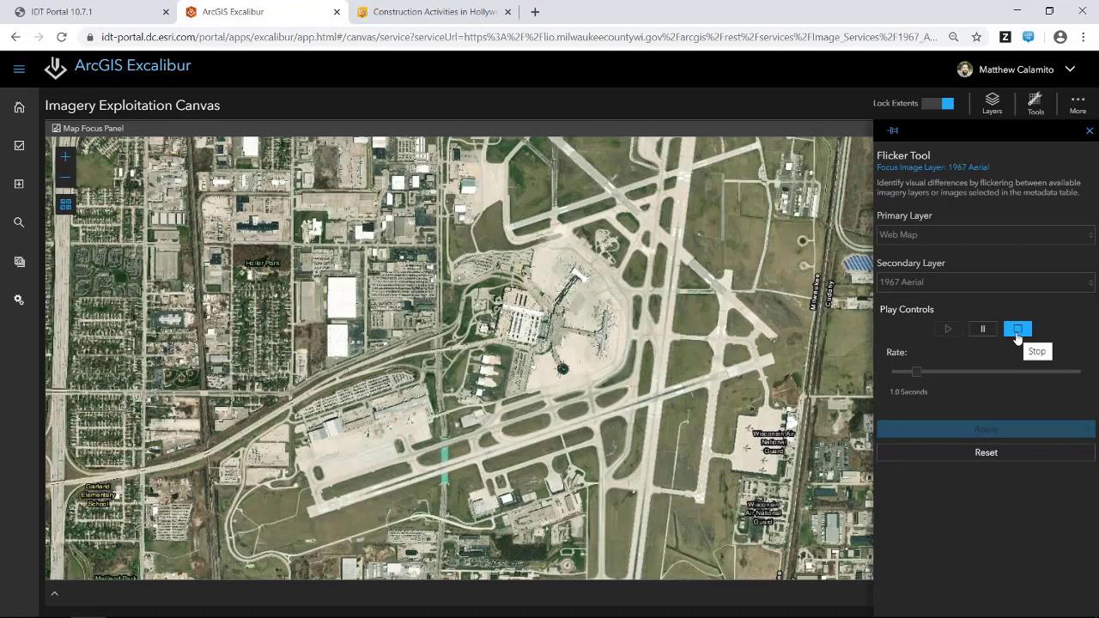
click(1016, 331)
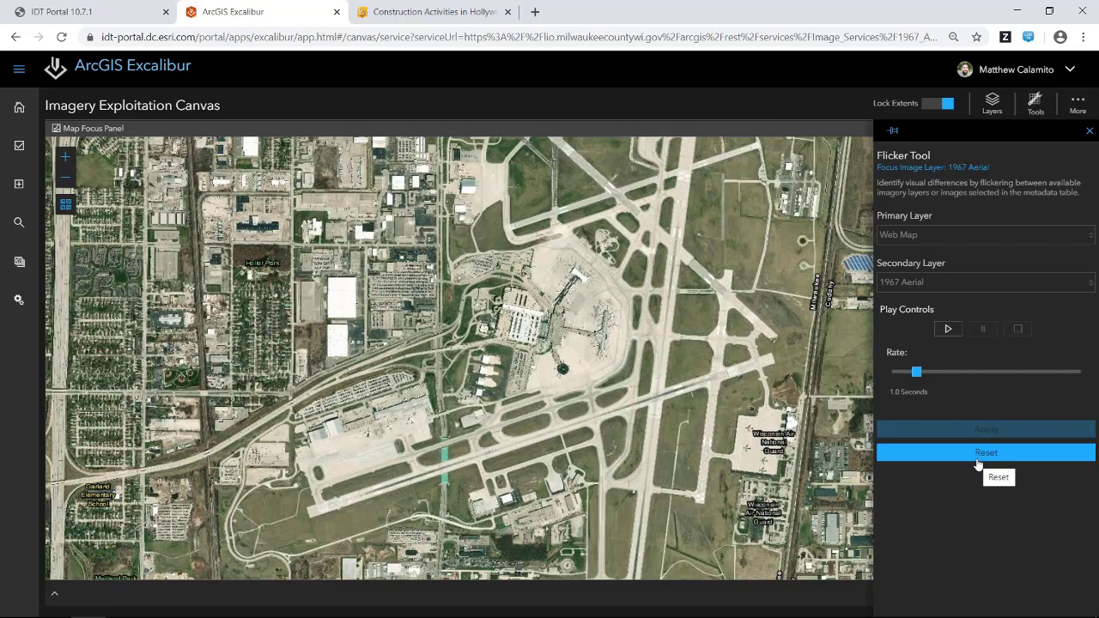
click(977, 461)
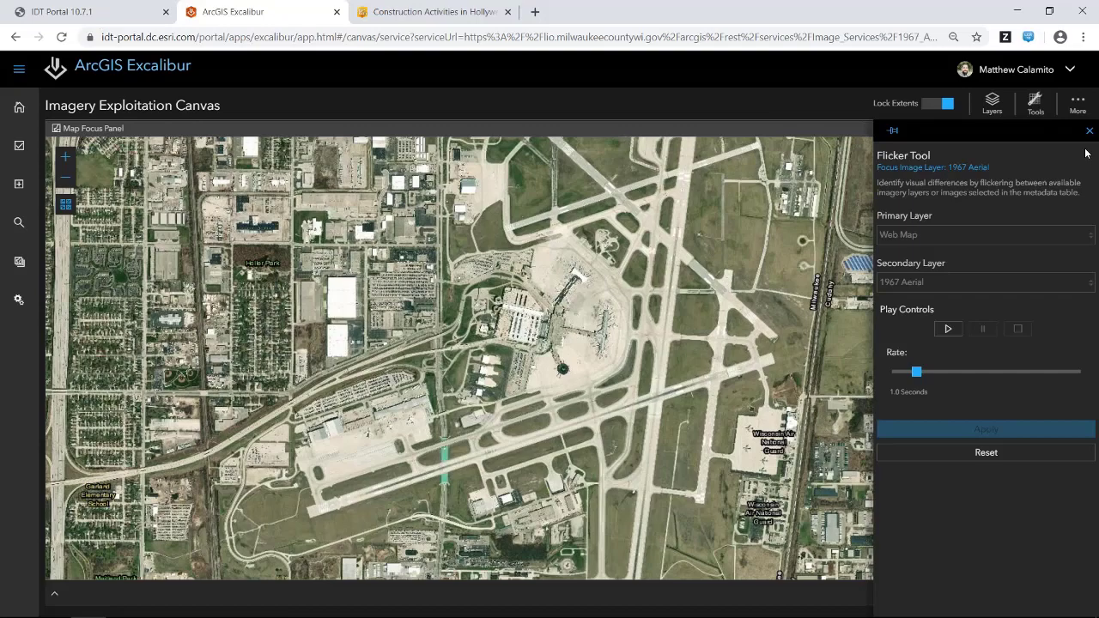
key(alt+Tab)
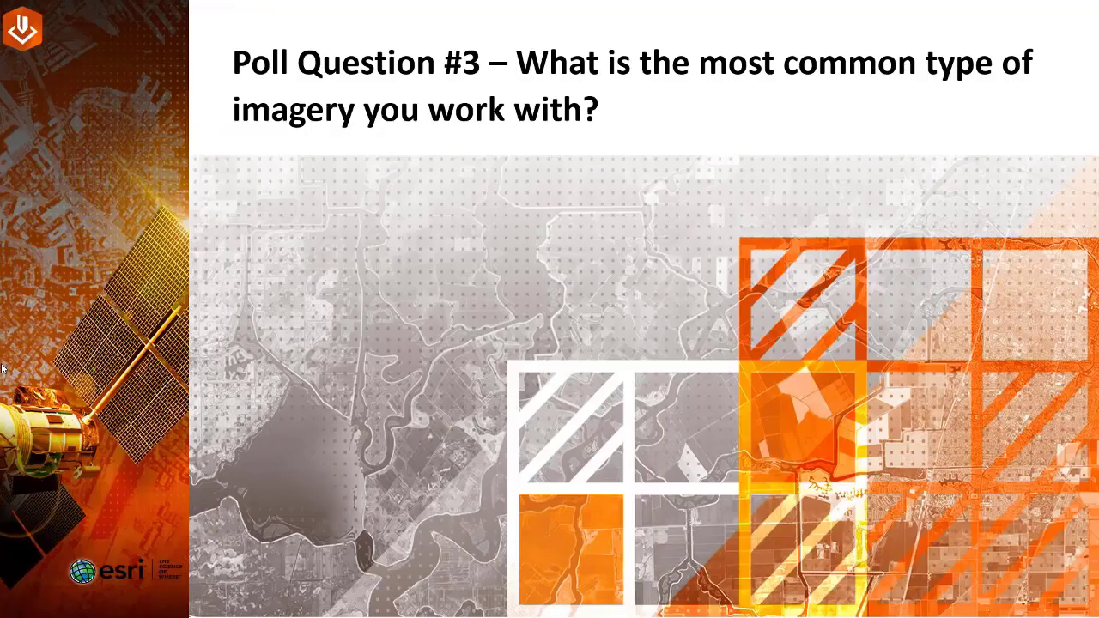